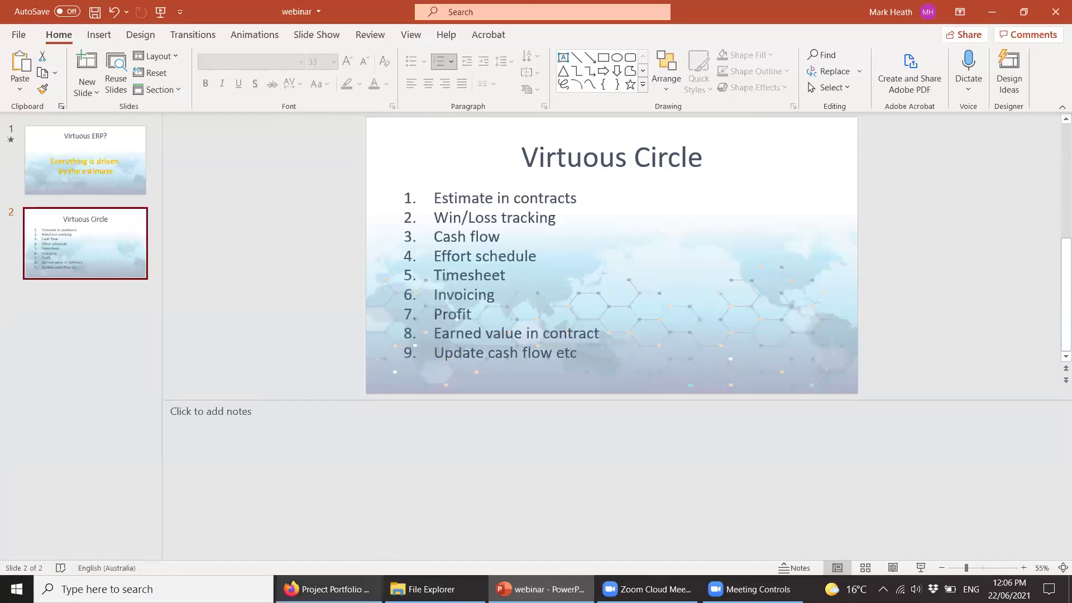
Switch to the UniPhi project portfolio in Firefox and open the Resources configuration page
left_click(330, 589)
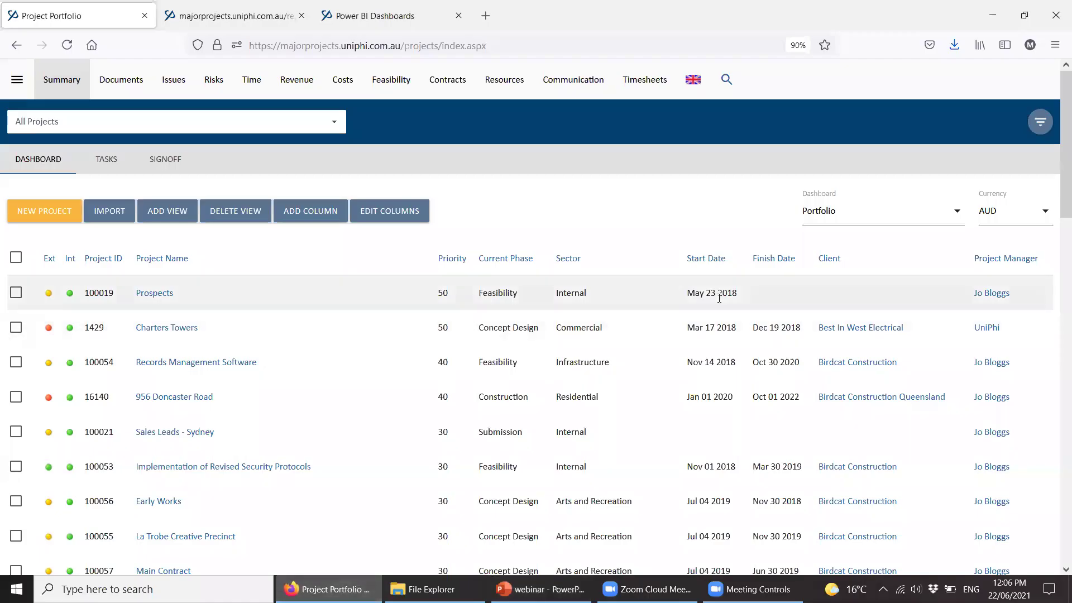
key("ctrl+0")
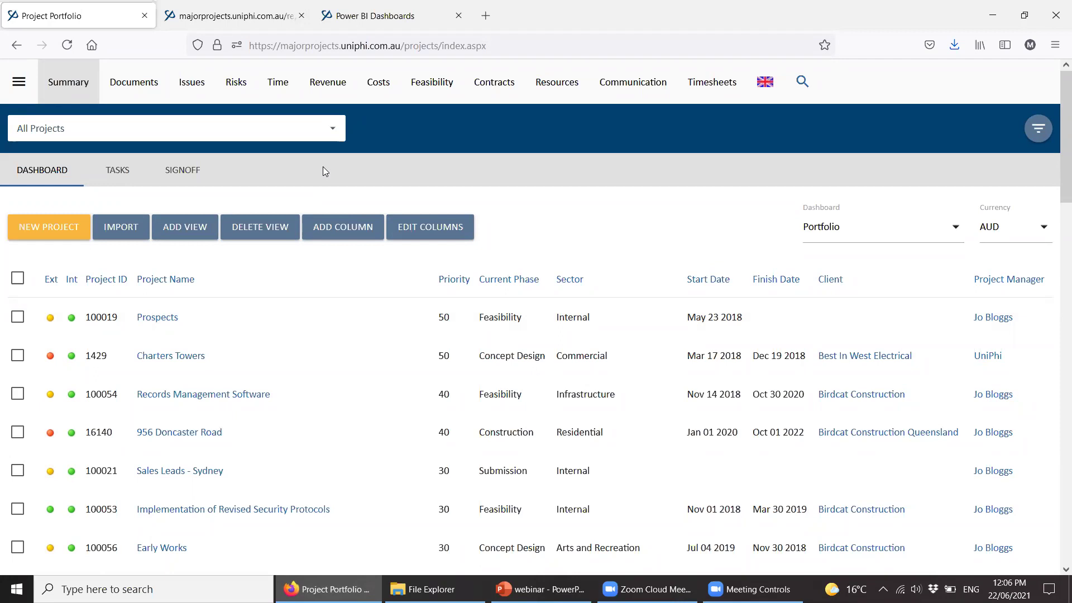
left_click(18, 83)
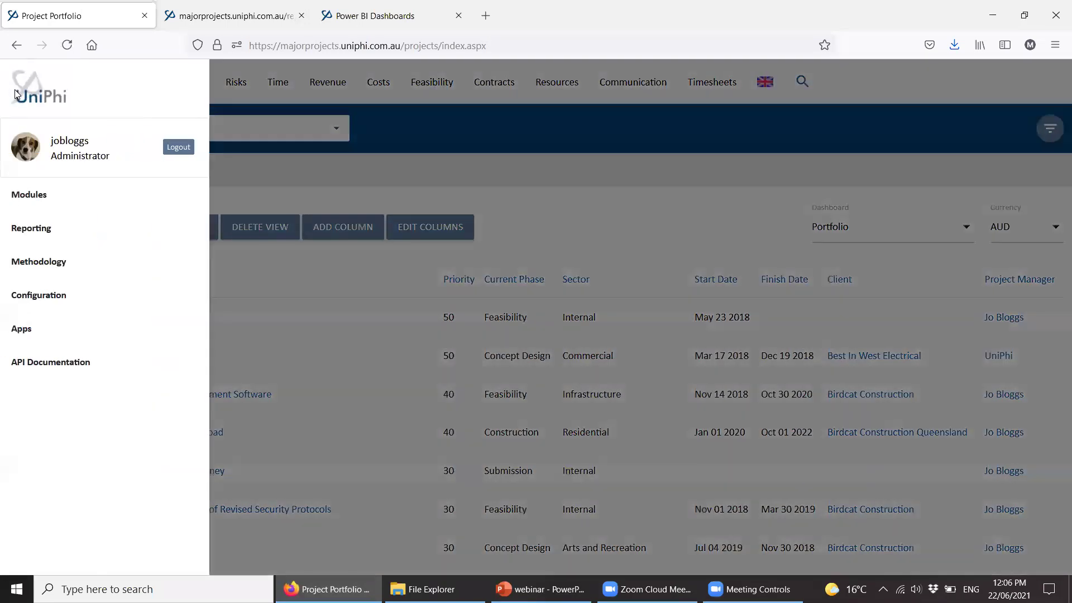
left_click(93, 293)
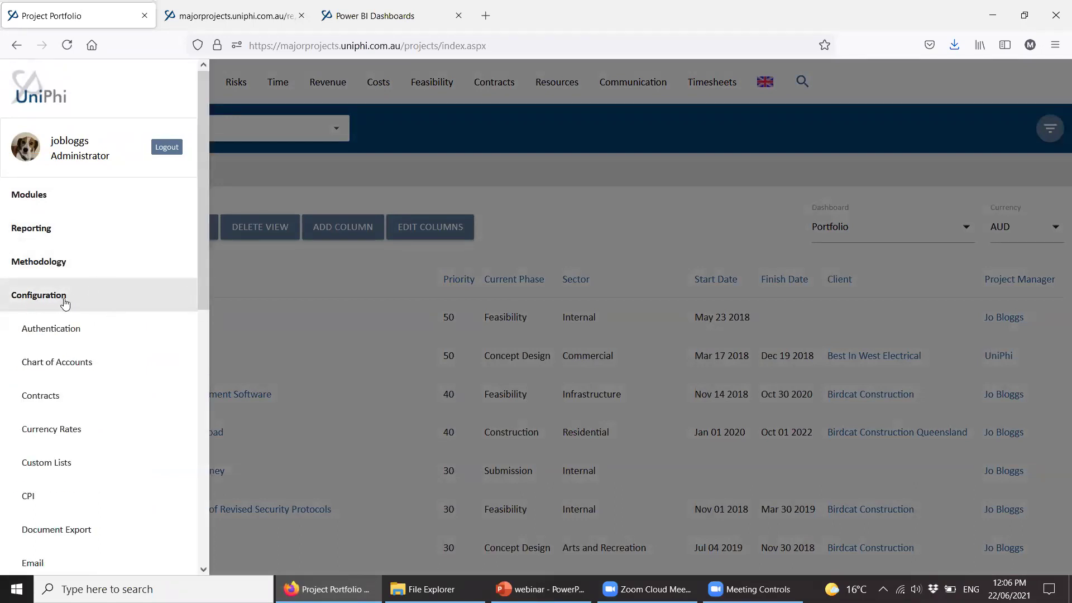
scroll(82, 312, "down", 5)
scroll(82, 312, "down", 3)
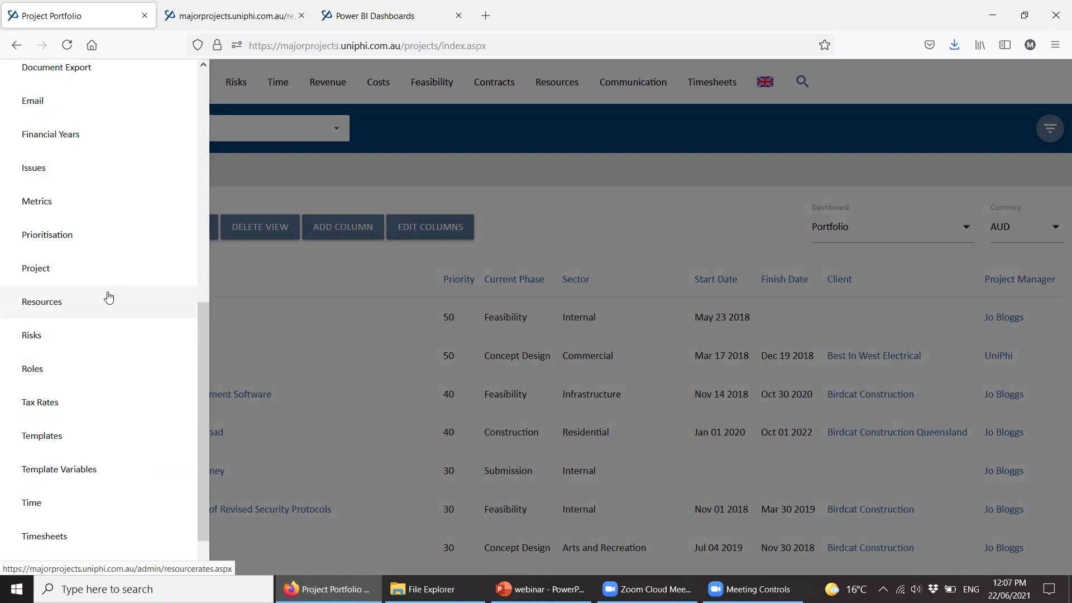
left_click(109, 297)
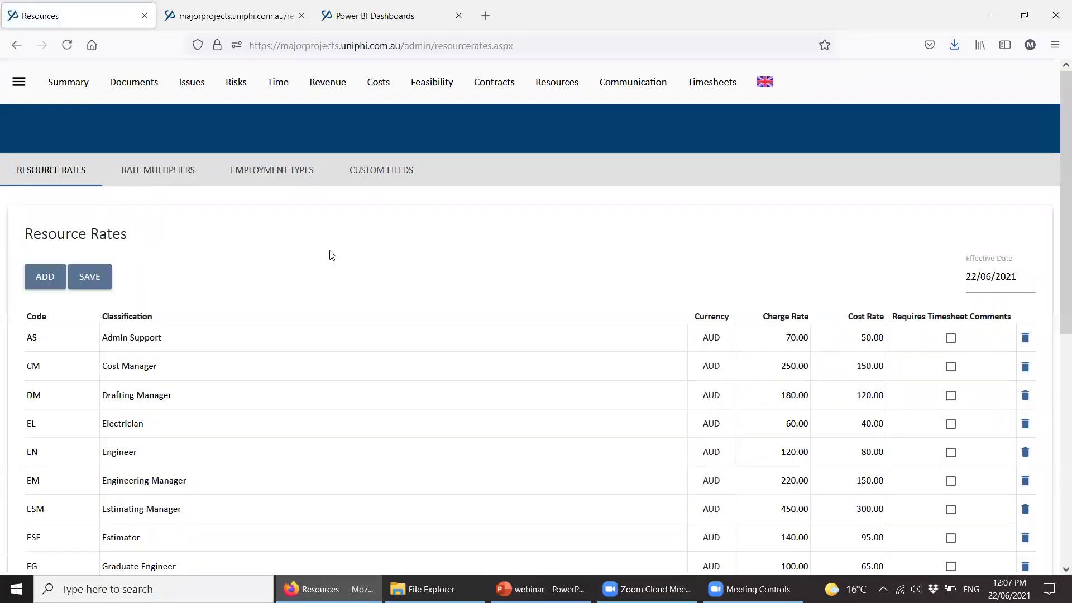
Examine the charge and cost rates of all classifications in the Resource Rates list
scroll(337, 257, "down", 1)
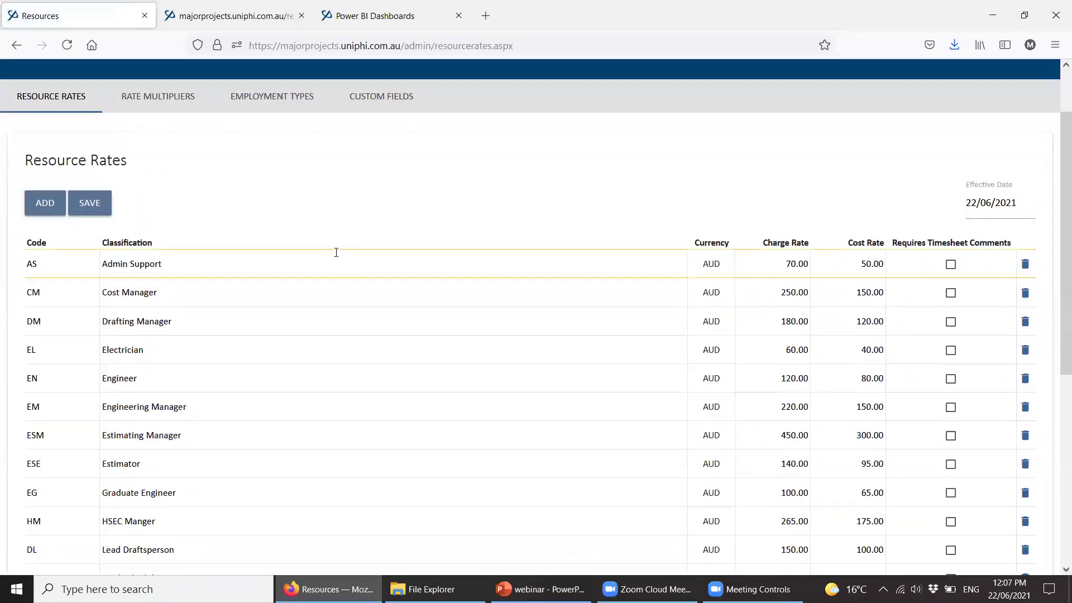
scroll(336, 254, "up", 1)
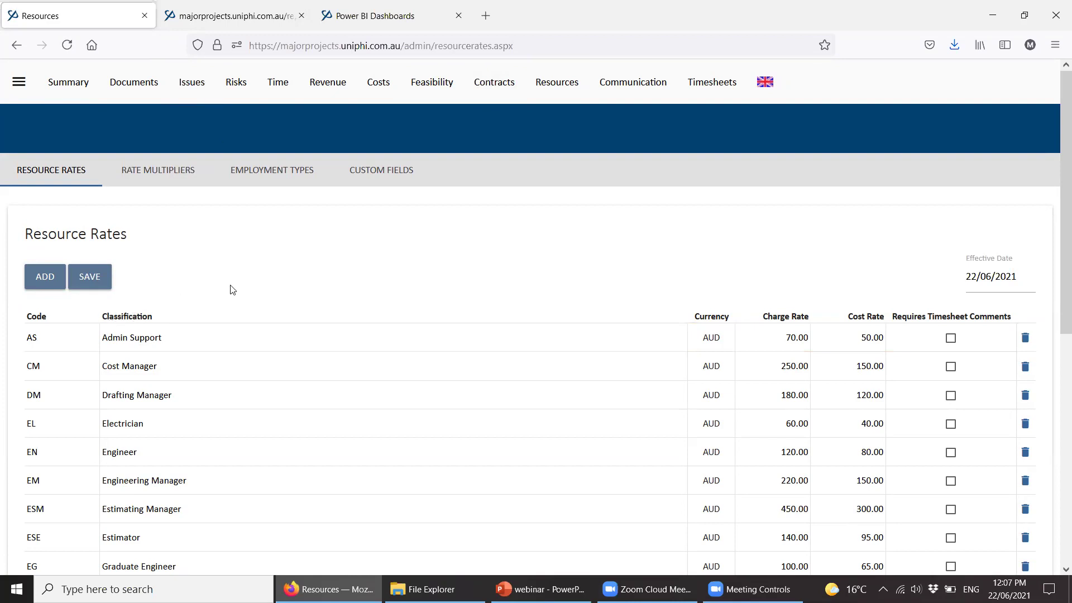
scroll(233, 286, "down", 1)
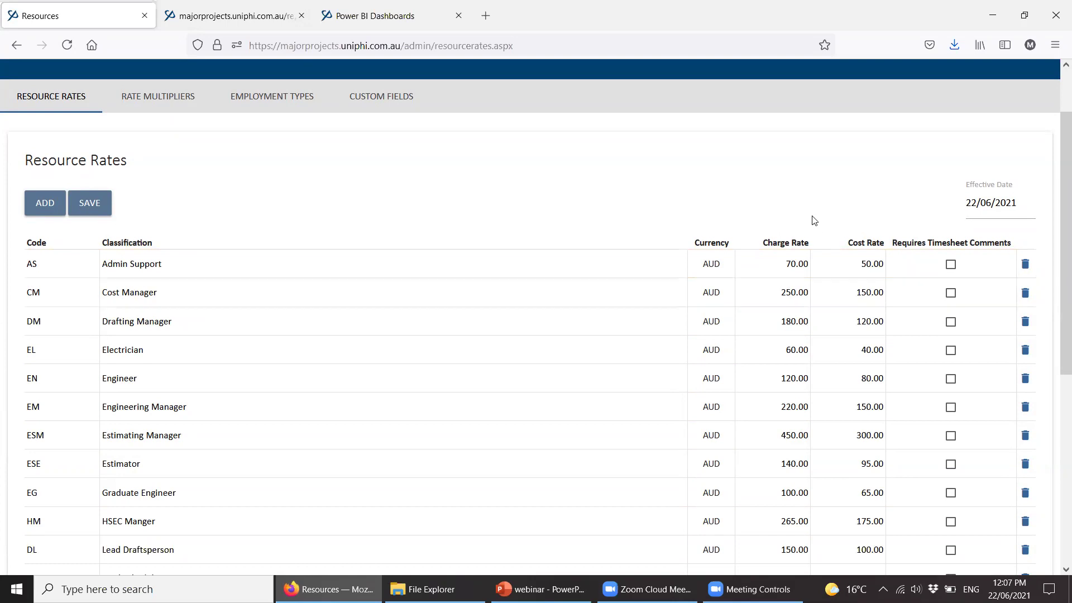
scroll(796, 368, "down", 2)
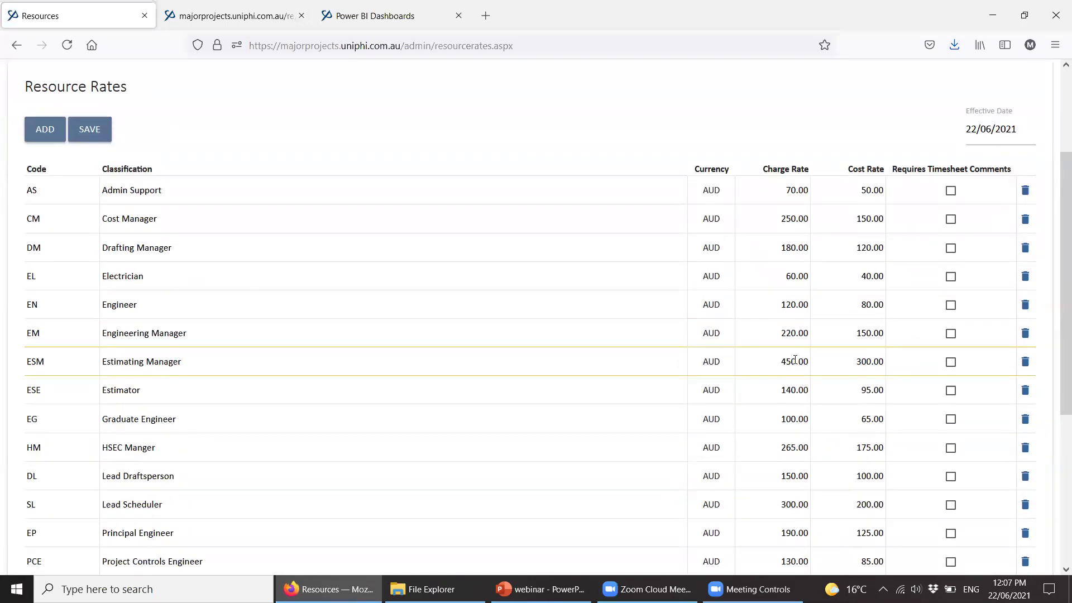
scroll(793, 339, "down", 4)
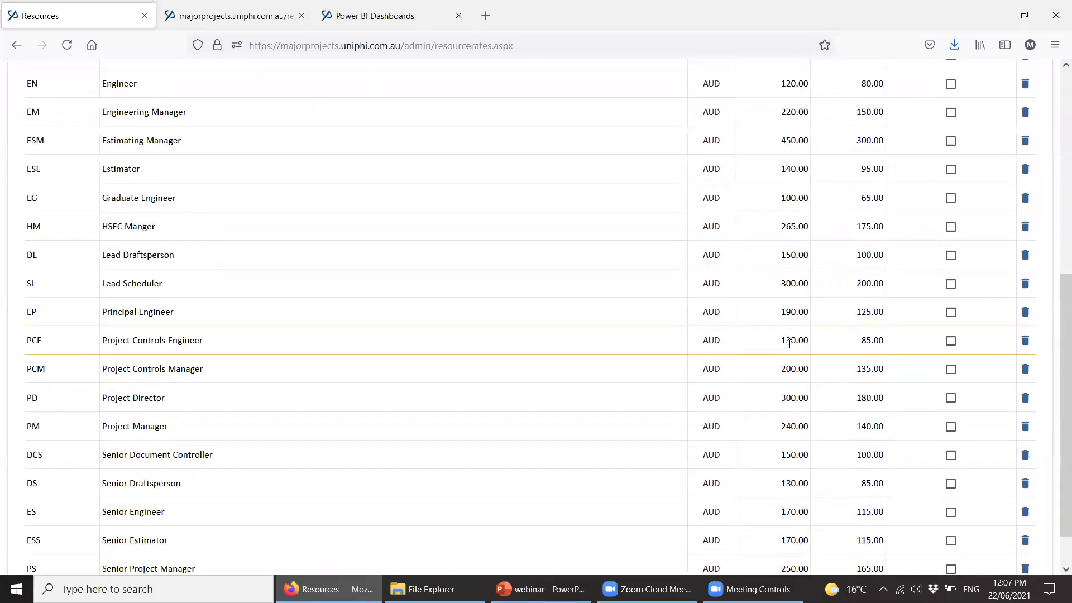
scroll(786, 342, "down", 1)
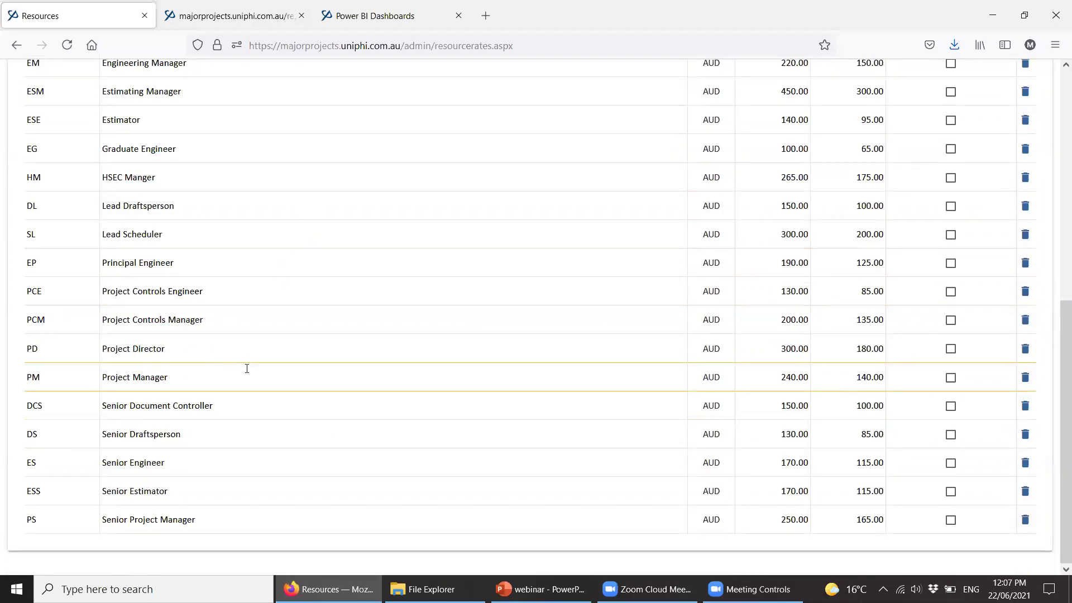
scroll(244, 366, "up", 7)
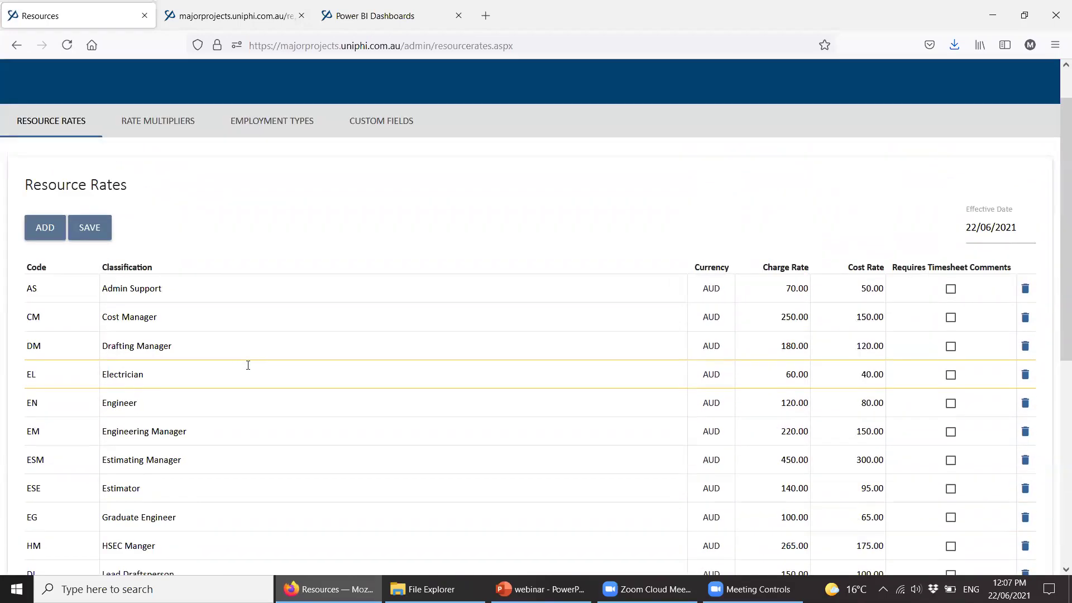
scroll(248, 365, "up", 1)
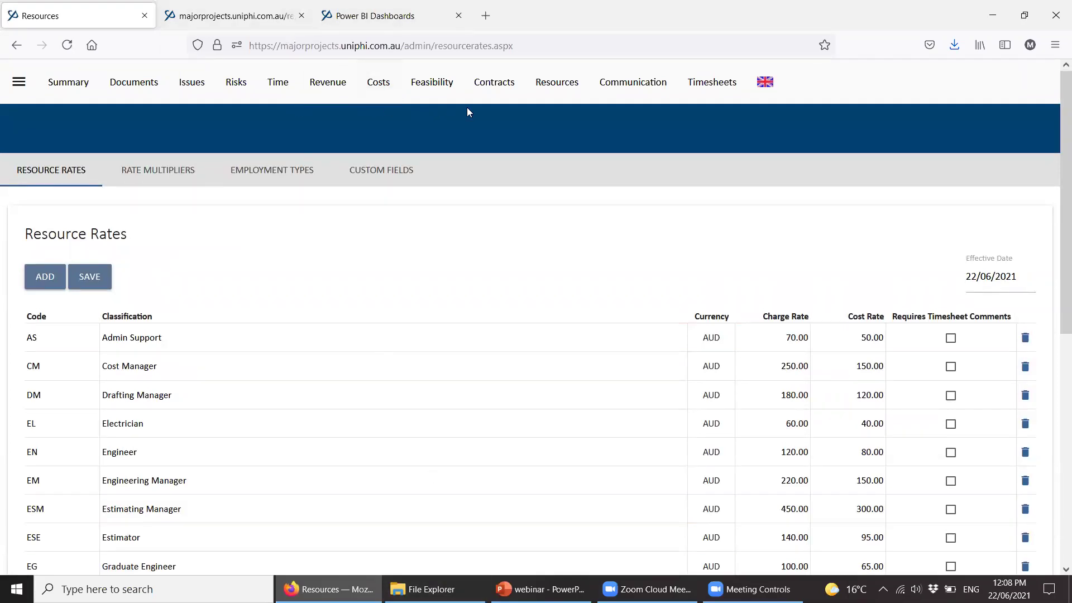
Show the contracts of the Virtuous ERP Webinar project and open the value breakdown of the Architectural Design contract
left_click(501, 98)
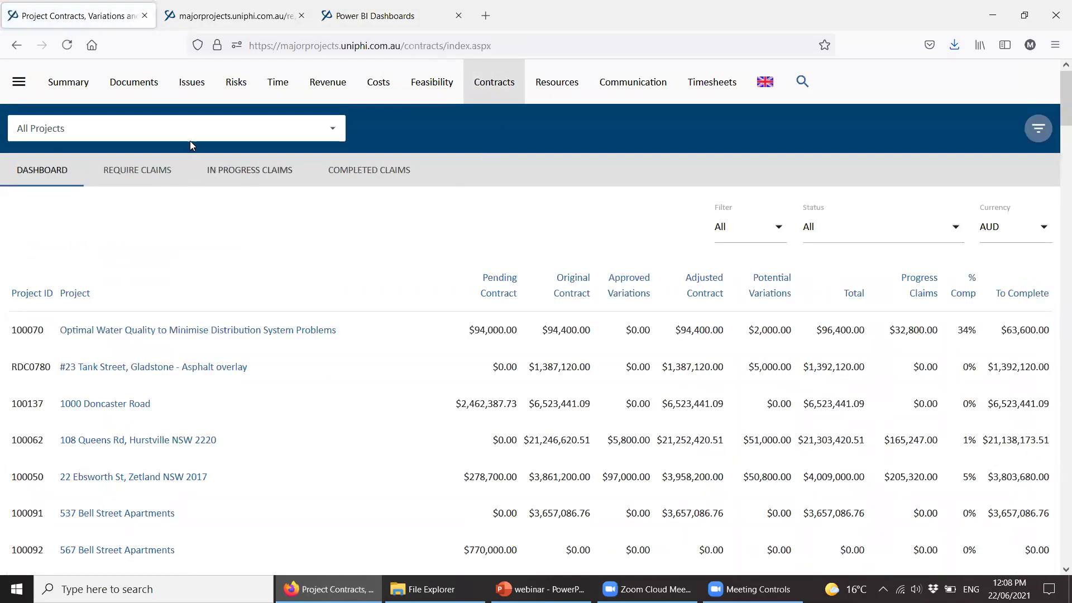
left_click(191, 130)
type("vir")
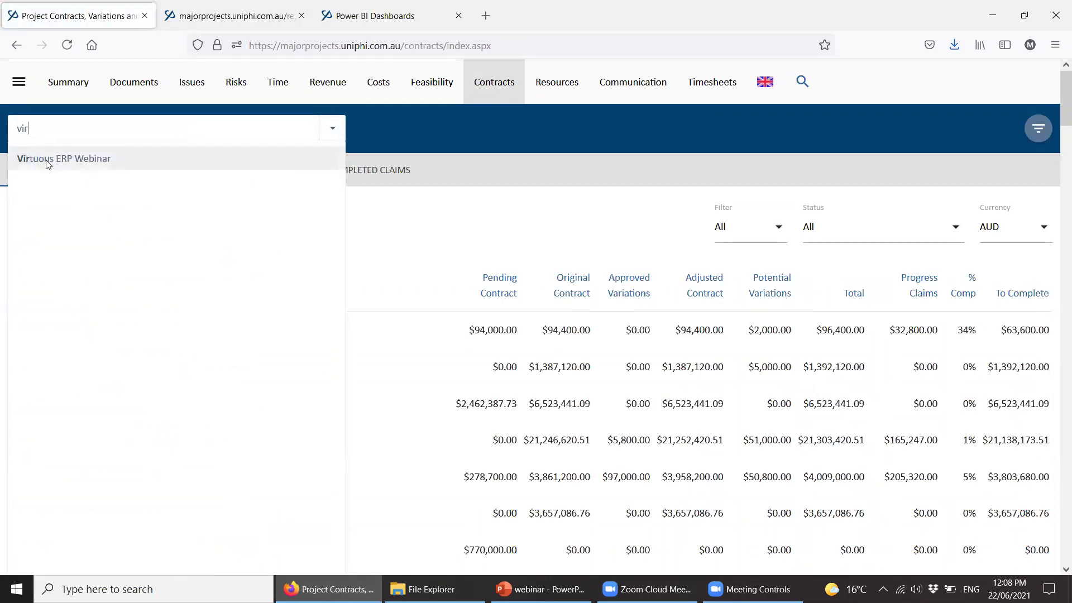
left_click(78, 160)
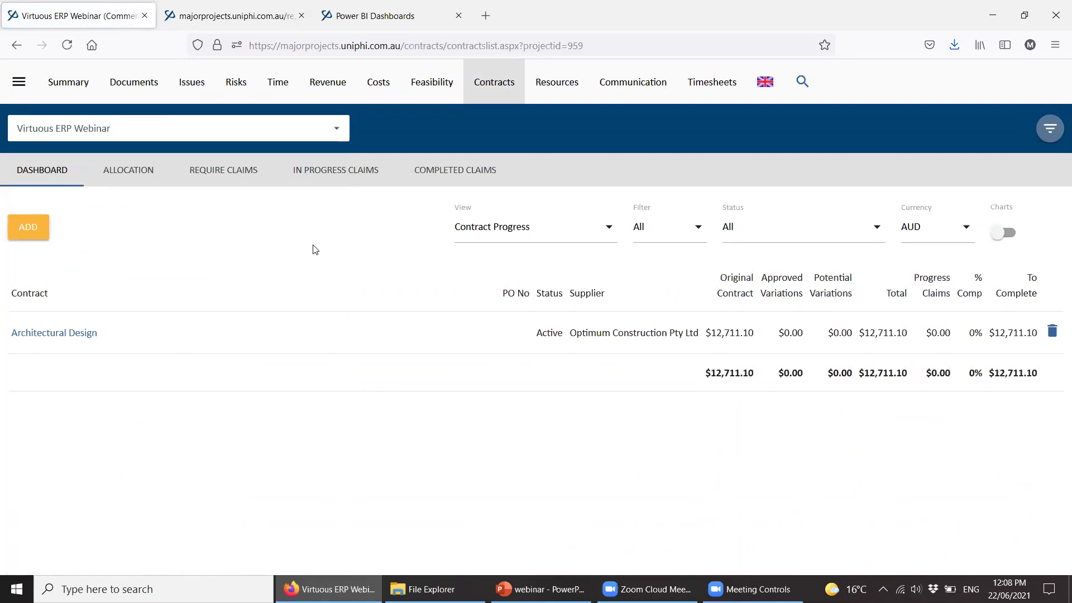
left_click(69, 333)
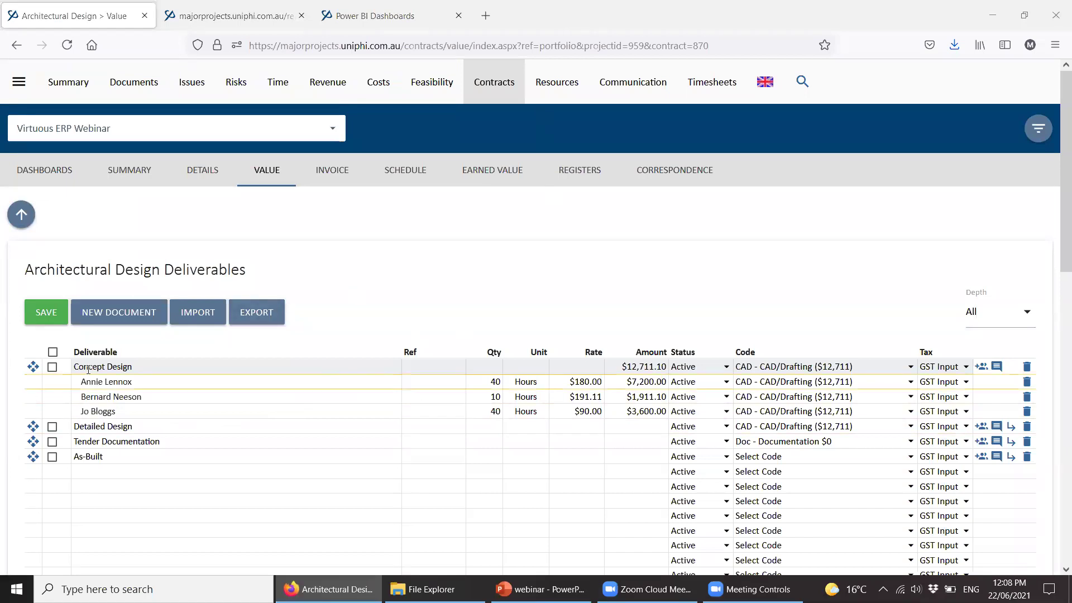
left_click(983, 323)
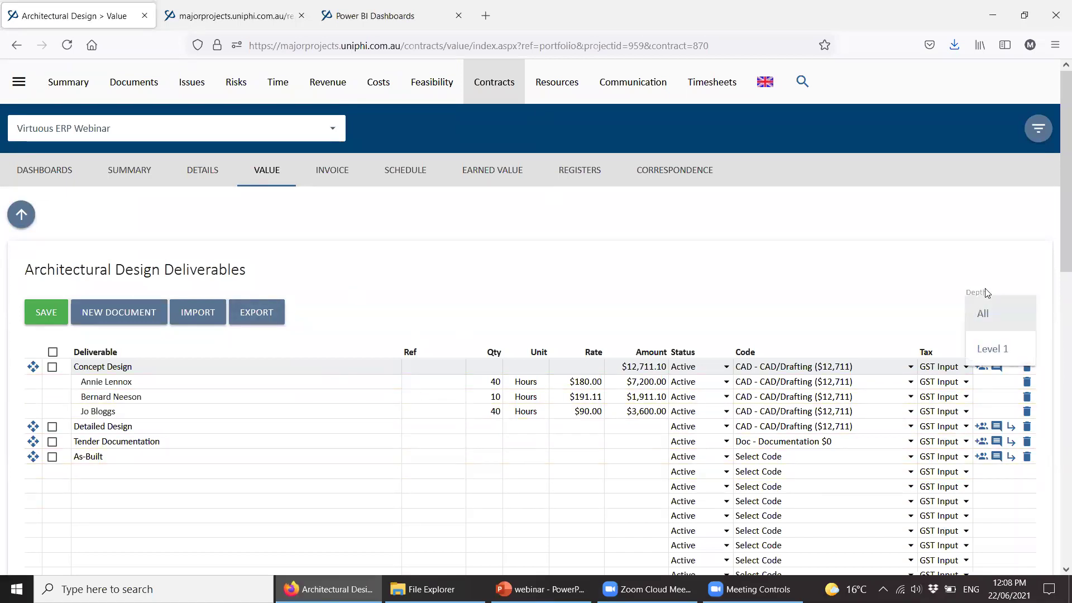
left_click(826, 310)
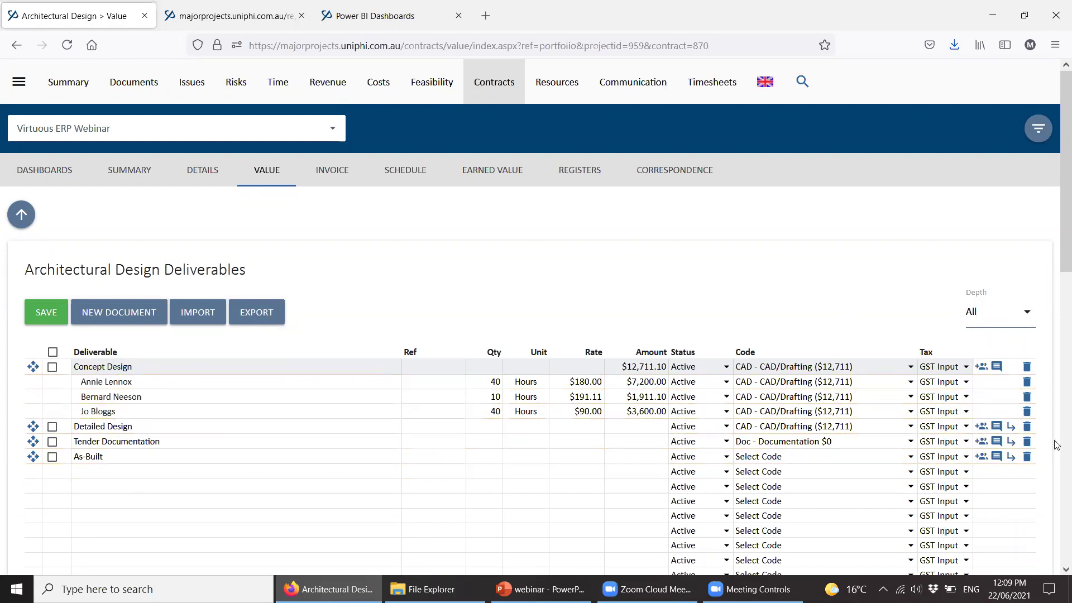
Open the resource estimate for the Detailed Design deliverable and filter it by Classification
left_click(982, 428)
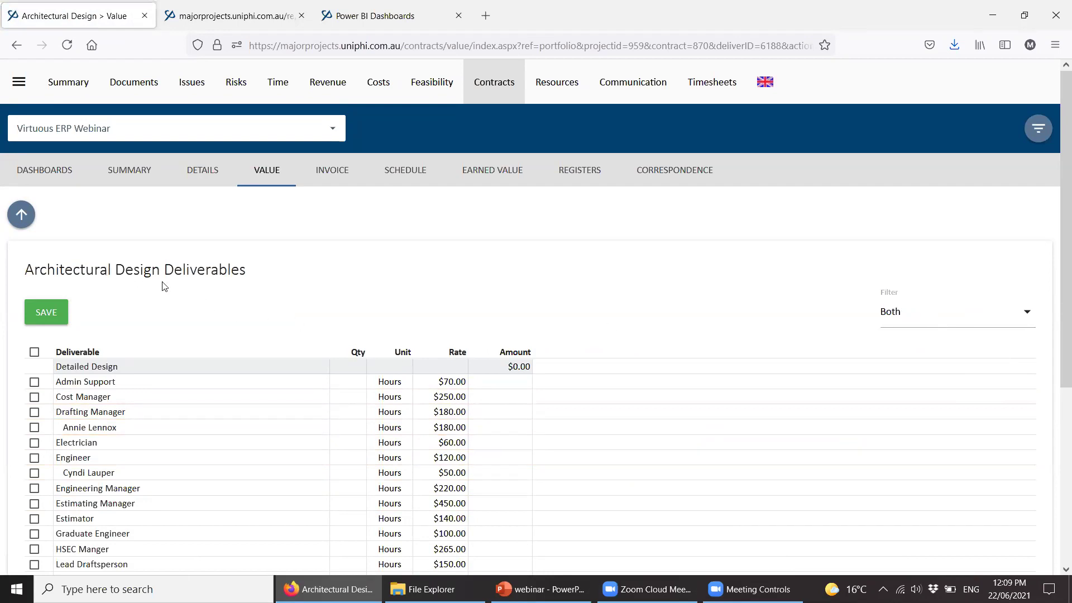
left_click(900, 314)
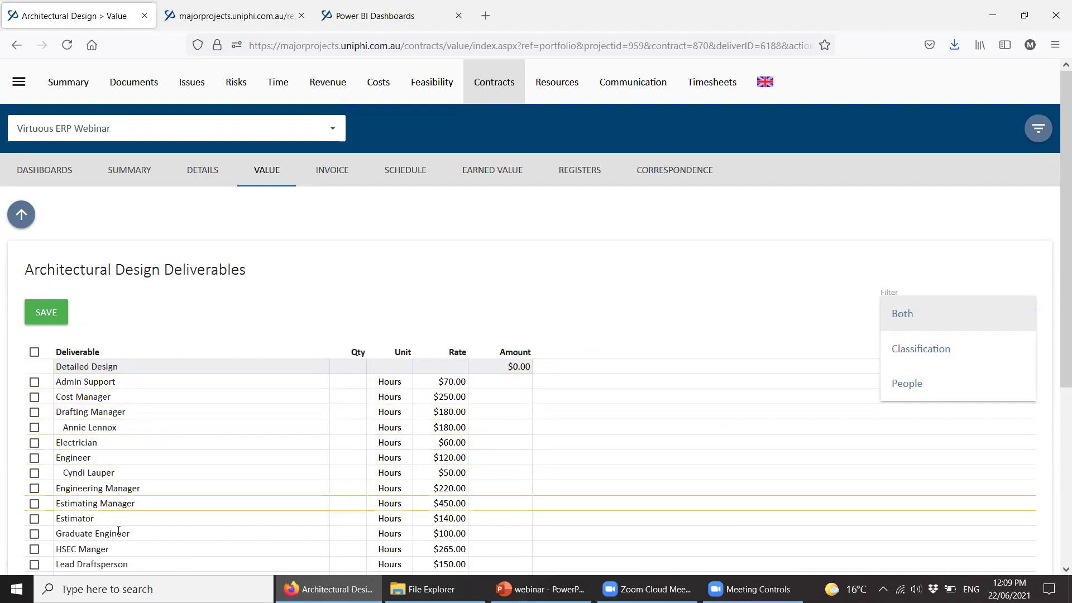
left_click(960, 354)
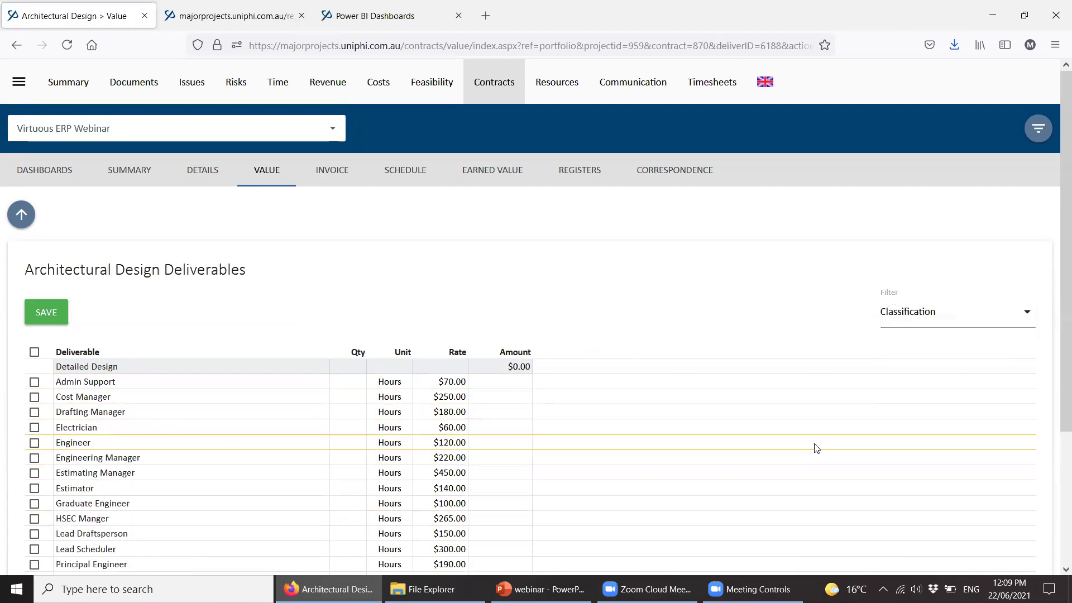
scroll(246, 441, "down", 3)
scroll(250, 441, "up", 1)
scroll(251, 438, "down", 1)
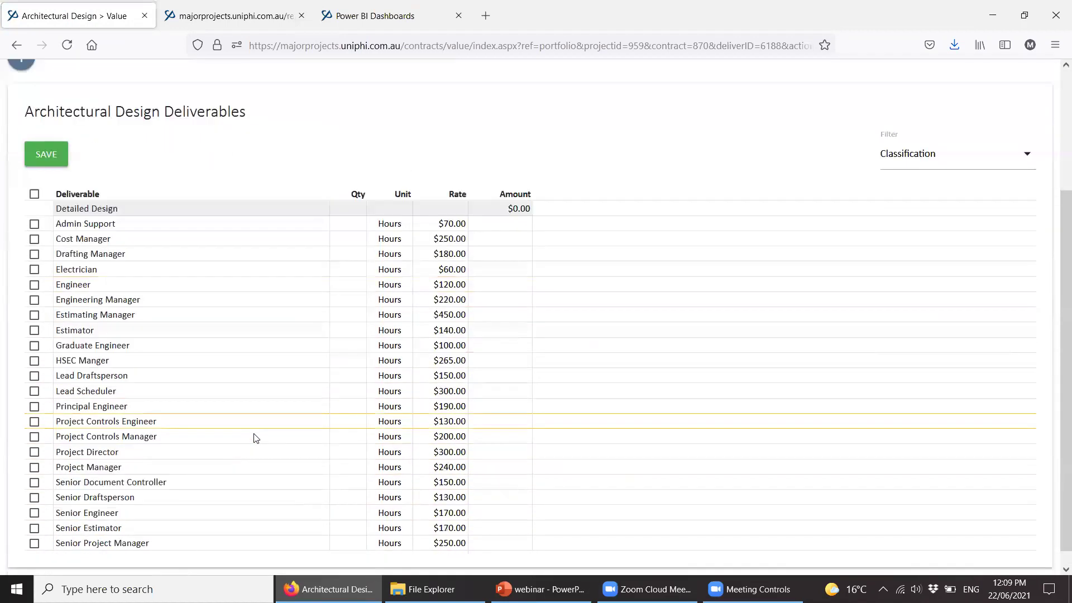
Set the Detailed Design hours to 85 for the Drafting Manager and 120 for the Lead Draftsperson
left_click(358, 237)
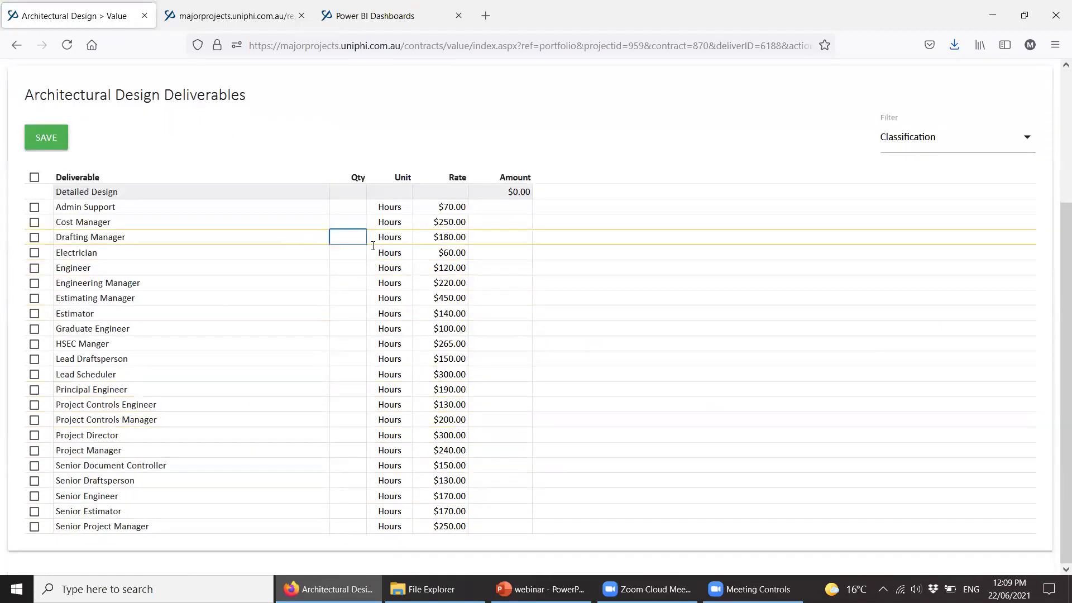
type("85")
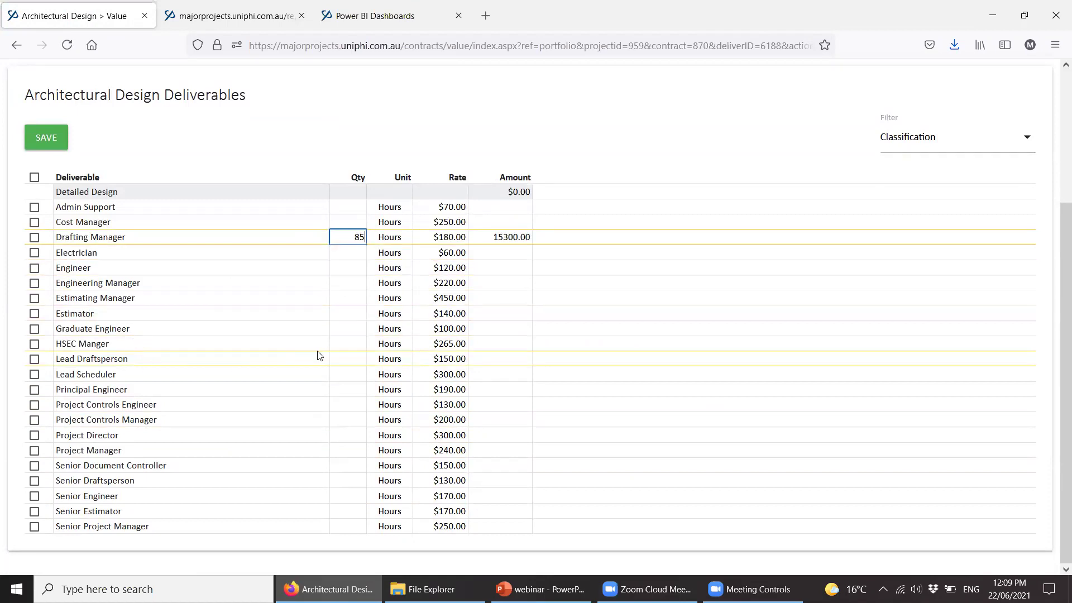
left_click(345, 358)
type("123")
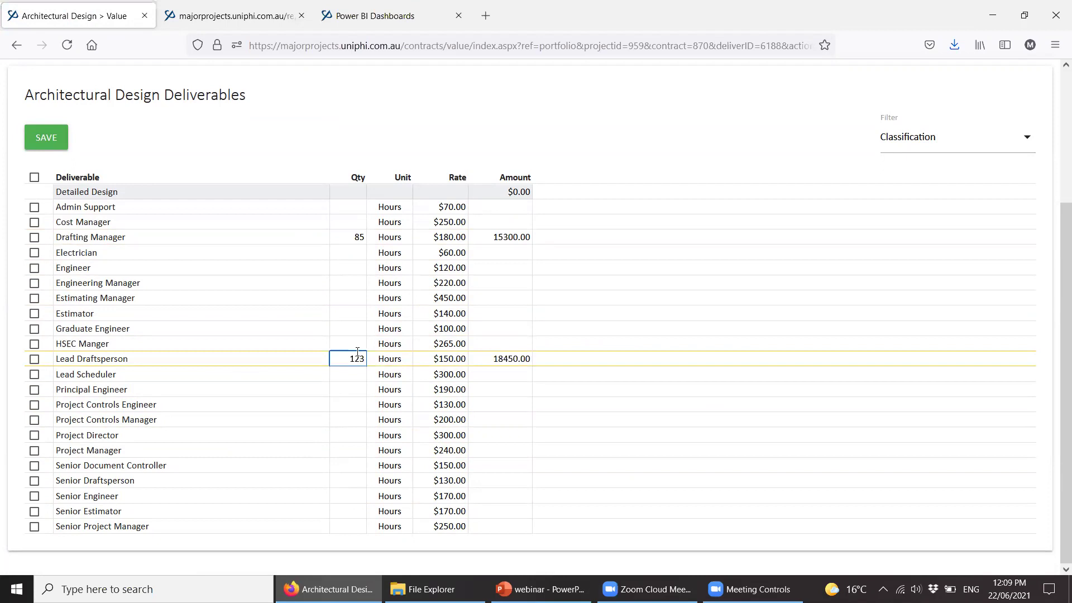
key("BackSpace")
type("0")
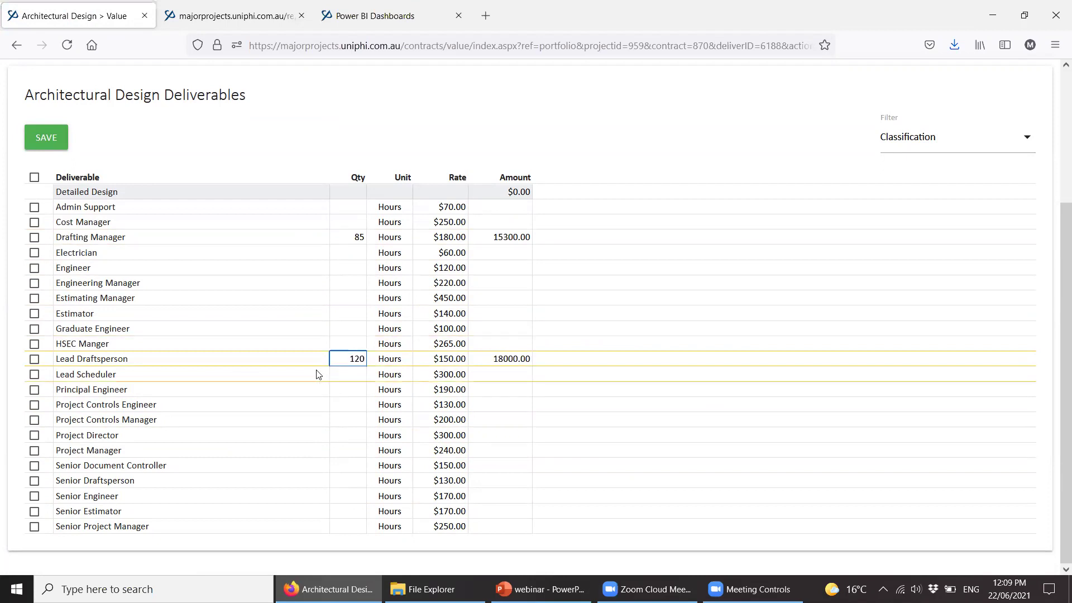
Set the hours to 24 for the Project Manager and 32 for the Senior Draftsperson, and save the estimate
left_click(354, 449)
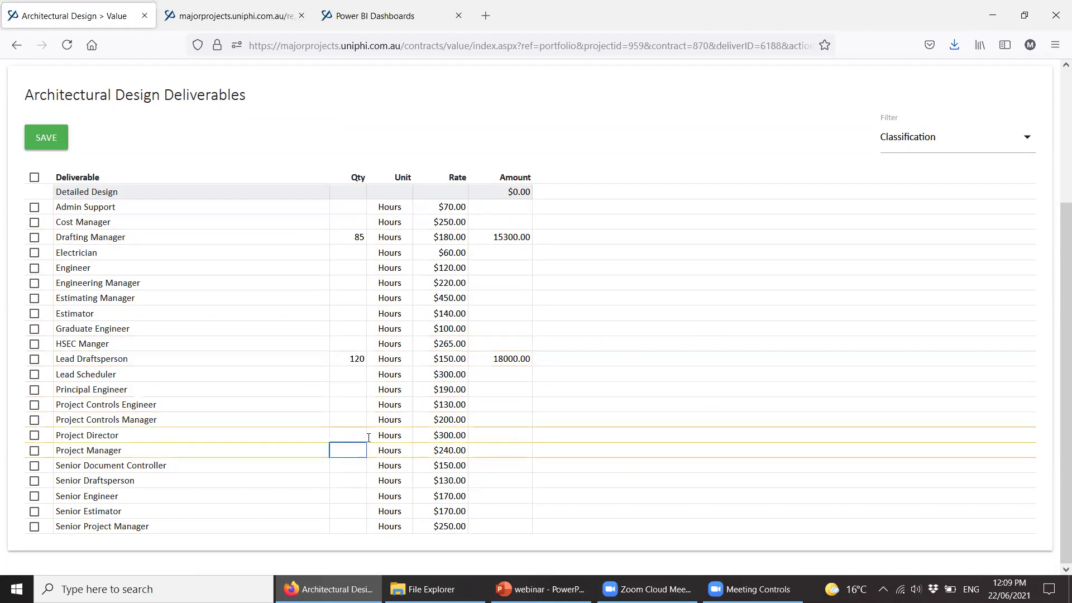
type("24")
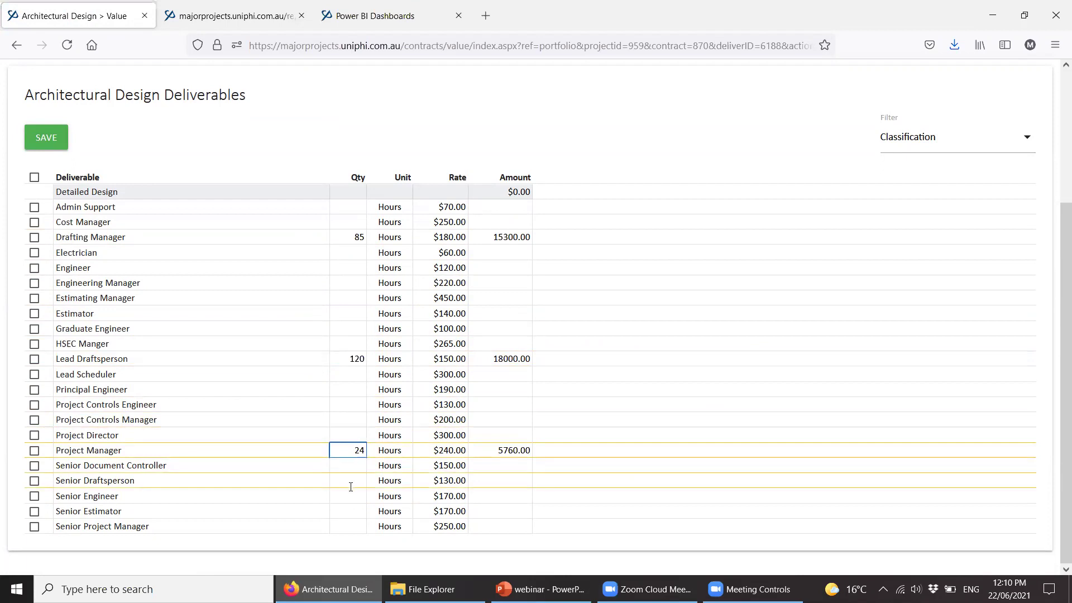
left_click(351, 480)
type("32")
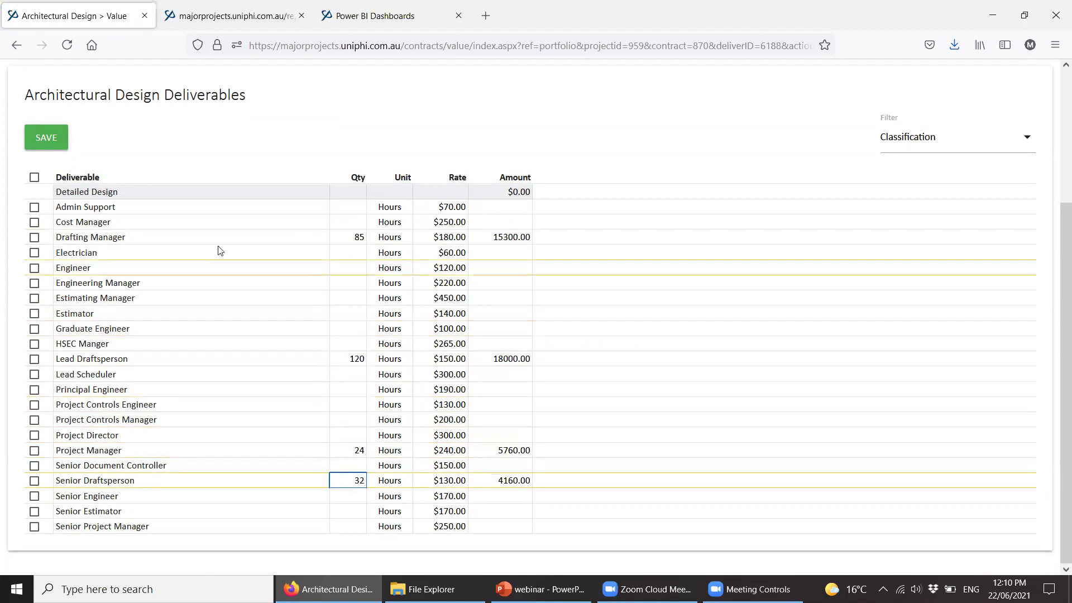
left_click(232, 254)
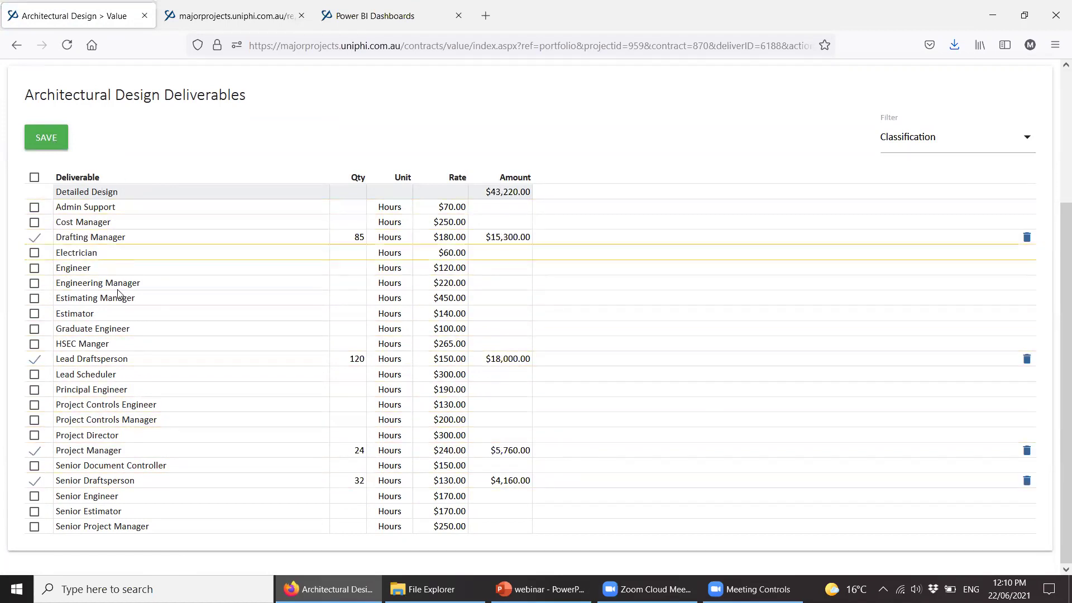
Return to the Architectural Design deliverables, reopen the Detailed Design resource estimate and filter it to show Both classifications and people
scroll(157, 296, "up", 3)
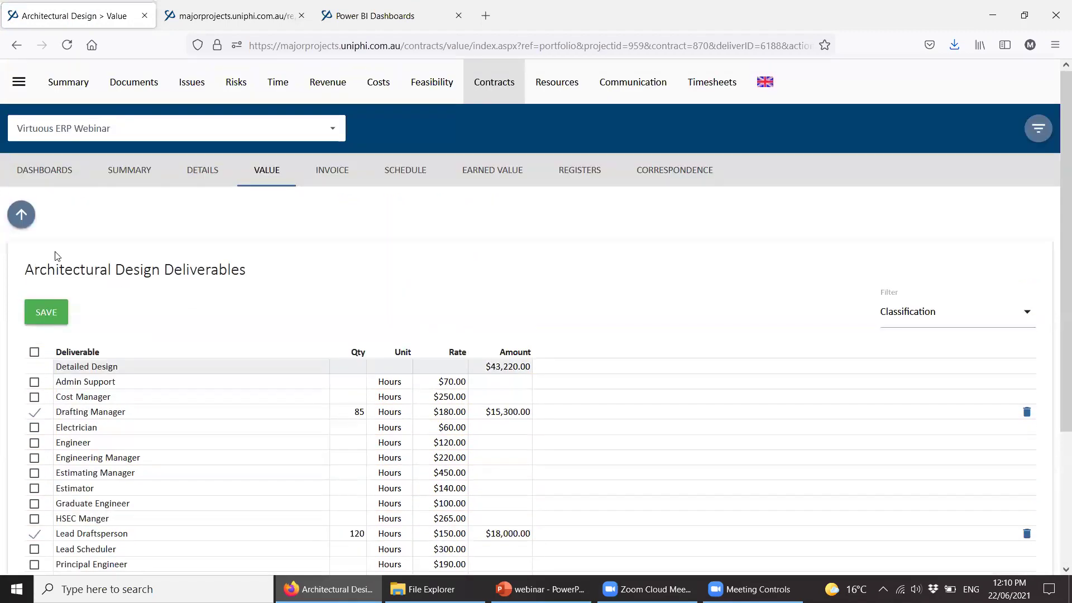
left_click(16, 221)
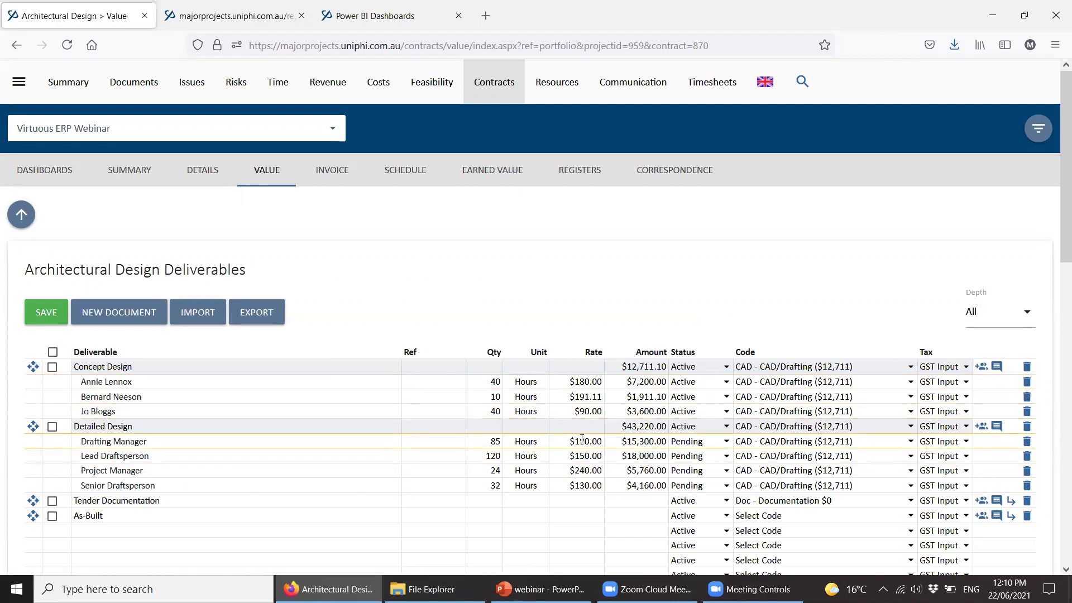
left_click(982, 431)
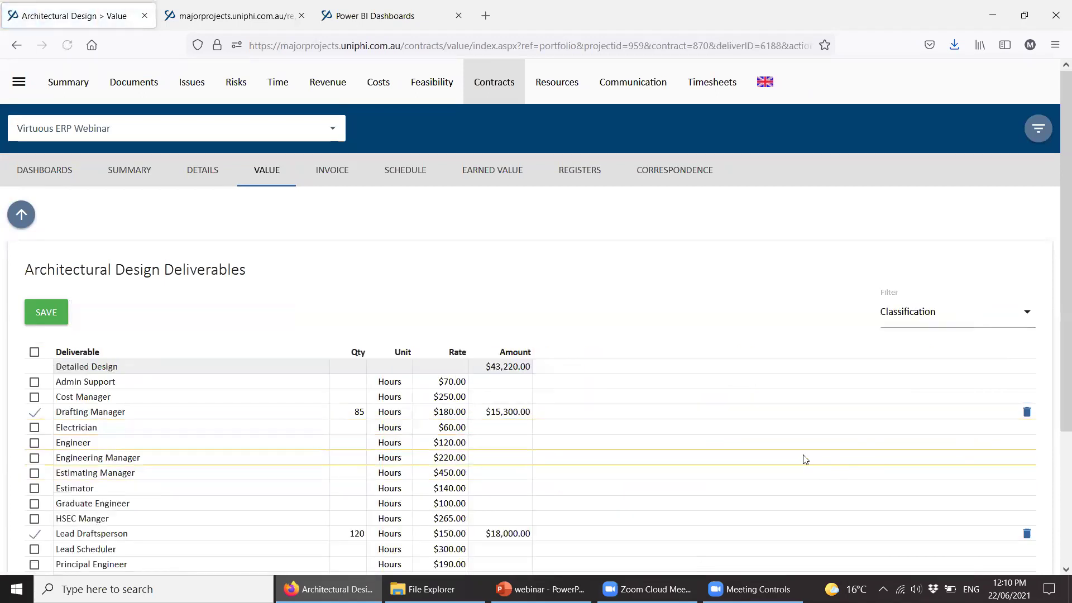
scroll(798, 452, "down", 2)
scroll(795, 448, "down", 1)
left_click(945, 253)
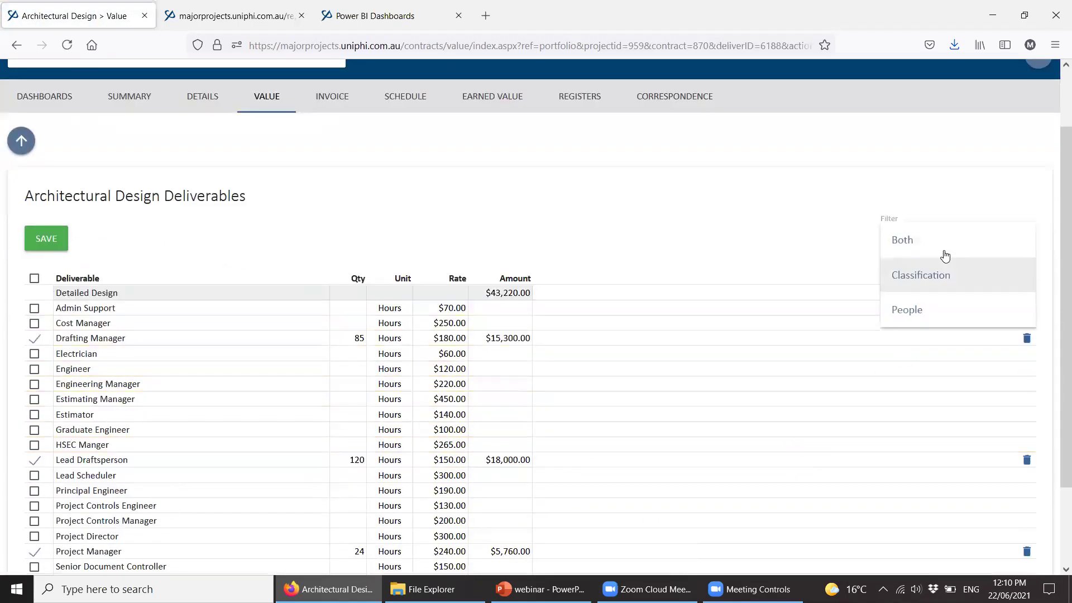
left_click(917, 242)
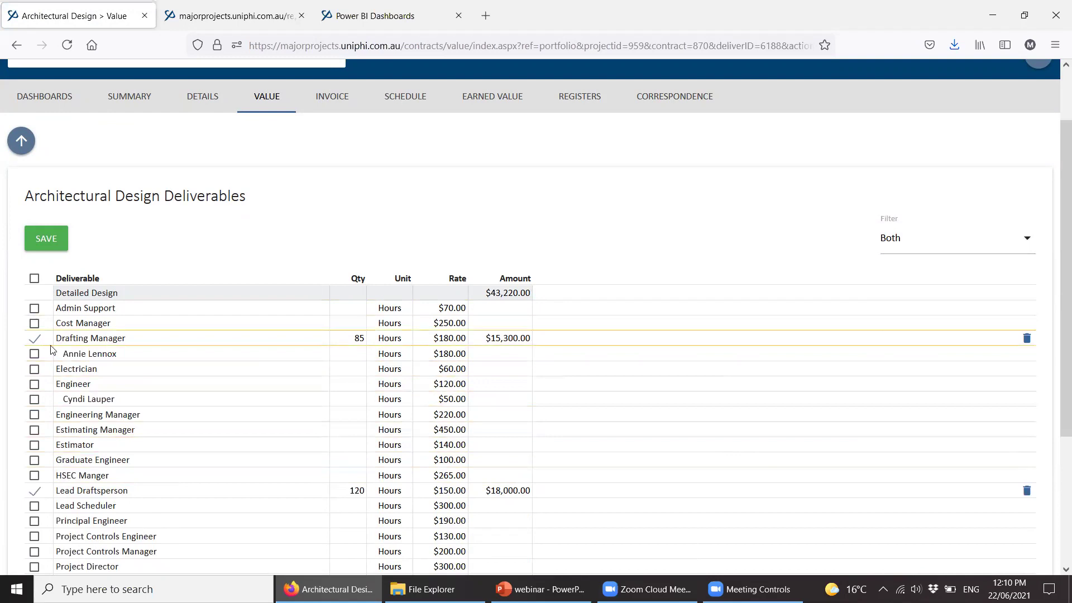
Assign 85 hours to the named person under Drafting Manager in place of the classification, and save the estimate
left_click(350, 348)
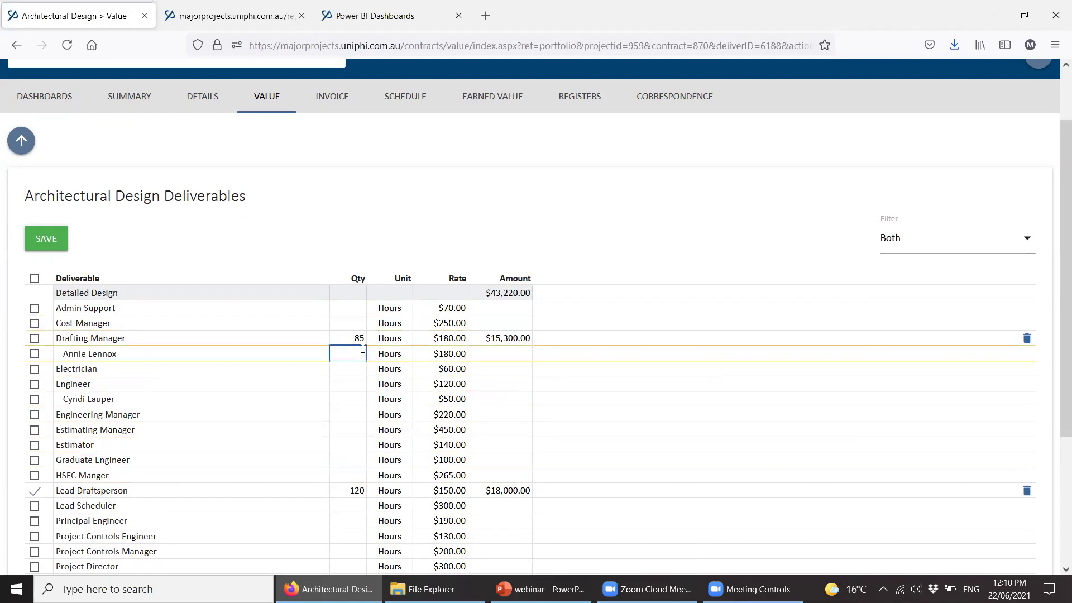
type("85")
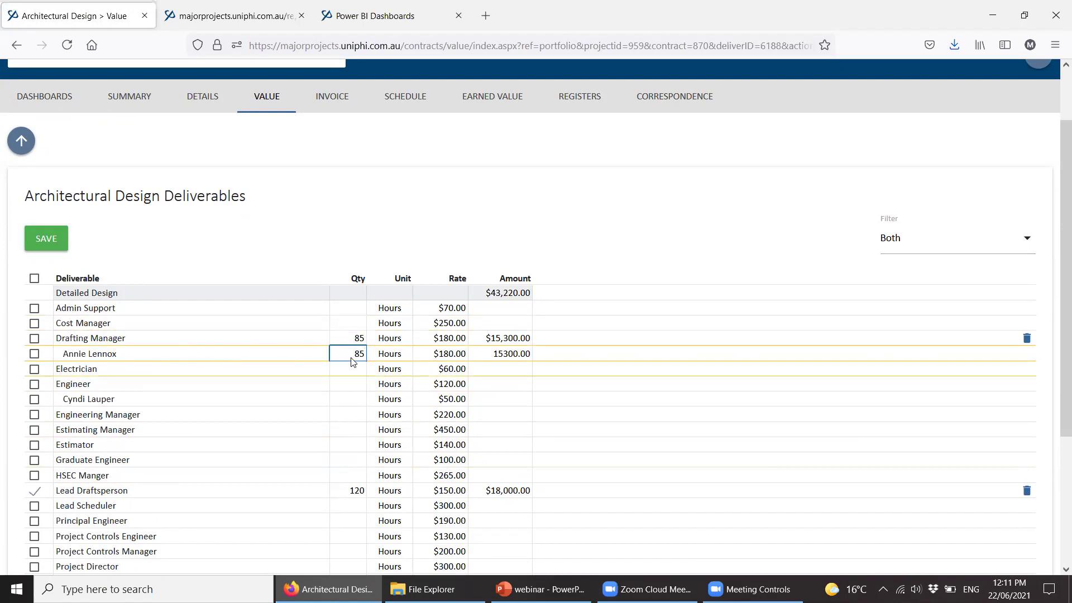
scroll(288, 357, "down", 1)
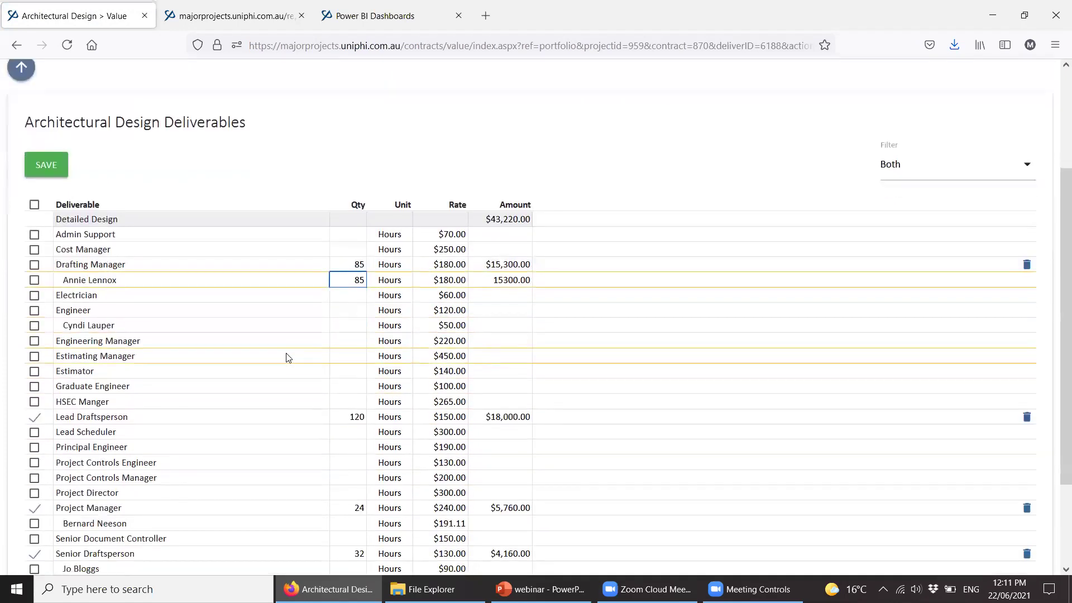
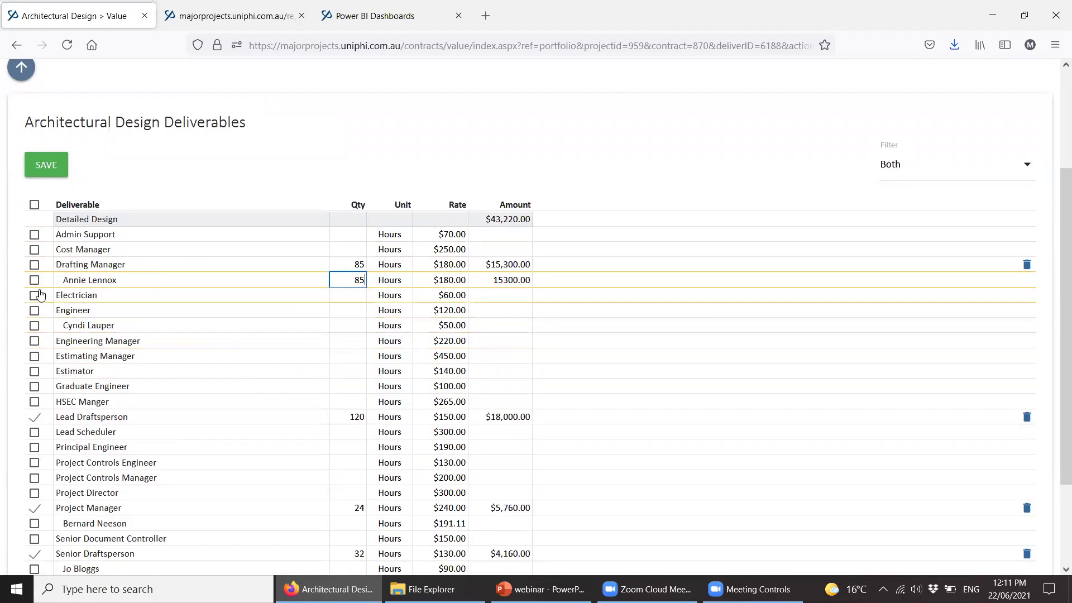
left_click(34, 280)
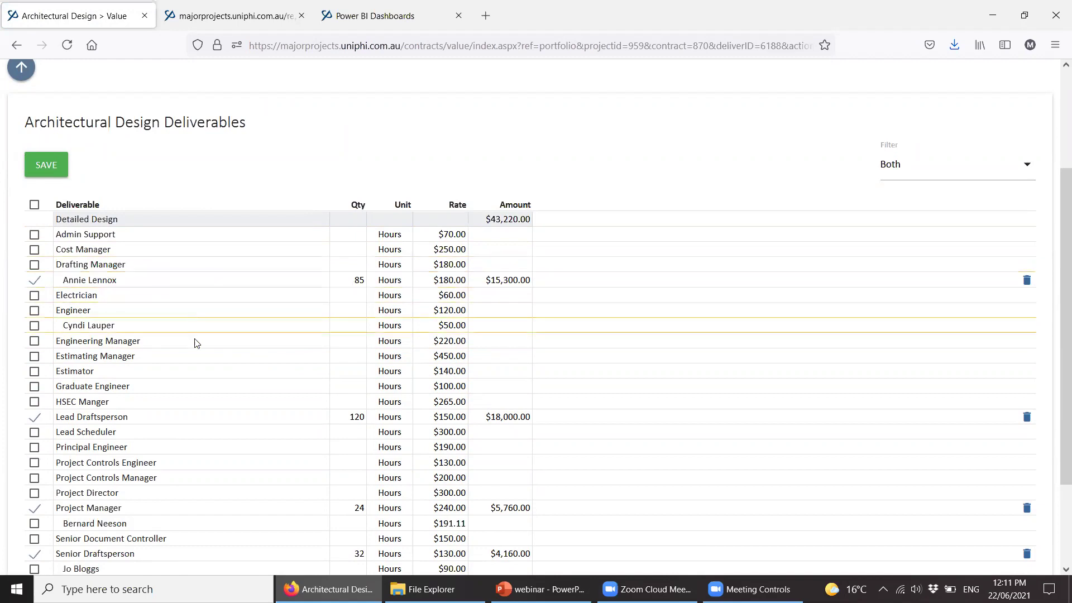
Select the named person under Project Manager in place of the classification and set their hours to 24
scroll(216, 359, "down", 3)
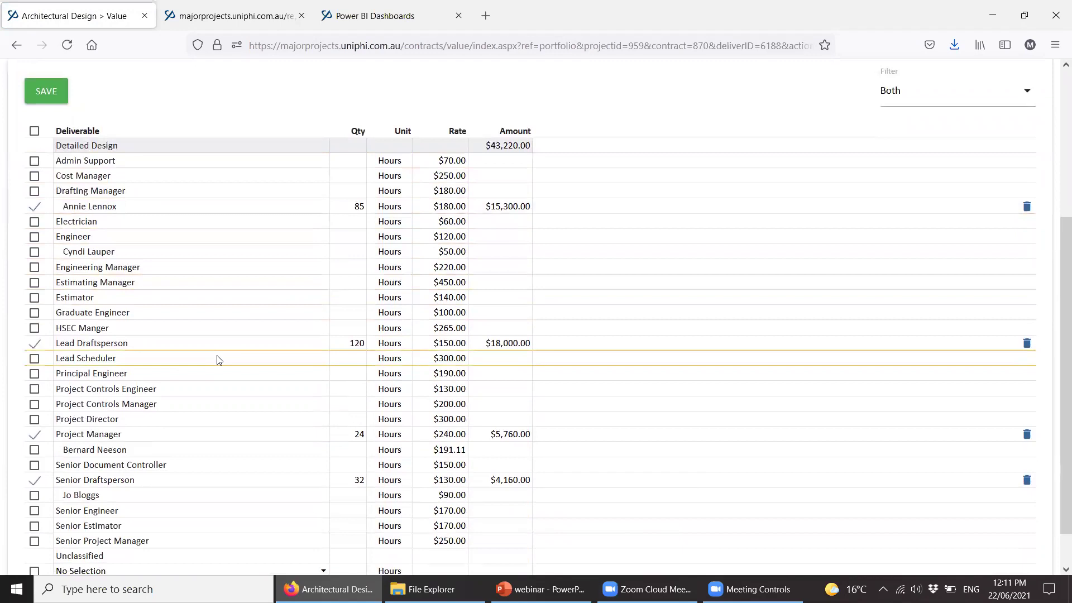
left_click(34, 450)
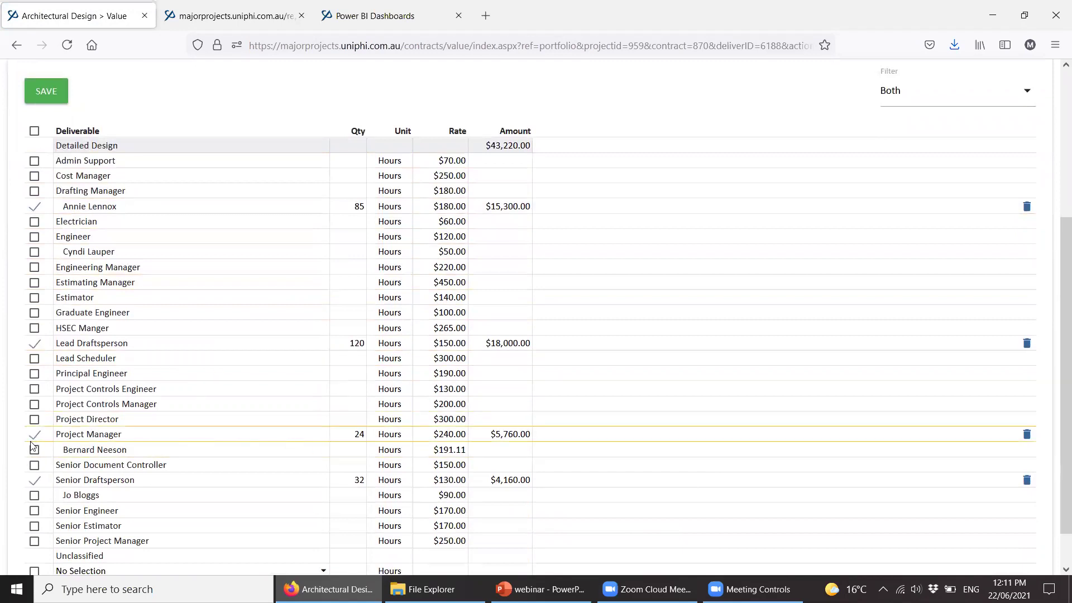
left_click(344, 450)
type("24")
Select the named person under Senior Draftsperson, set their hours to 32, and save the Detailed Design estimate
scroll(158, 471, "down", 2)
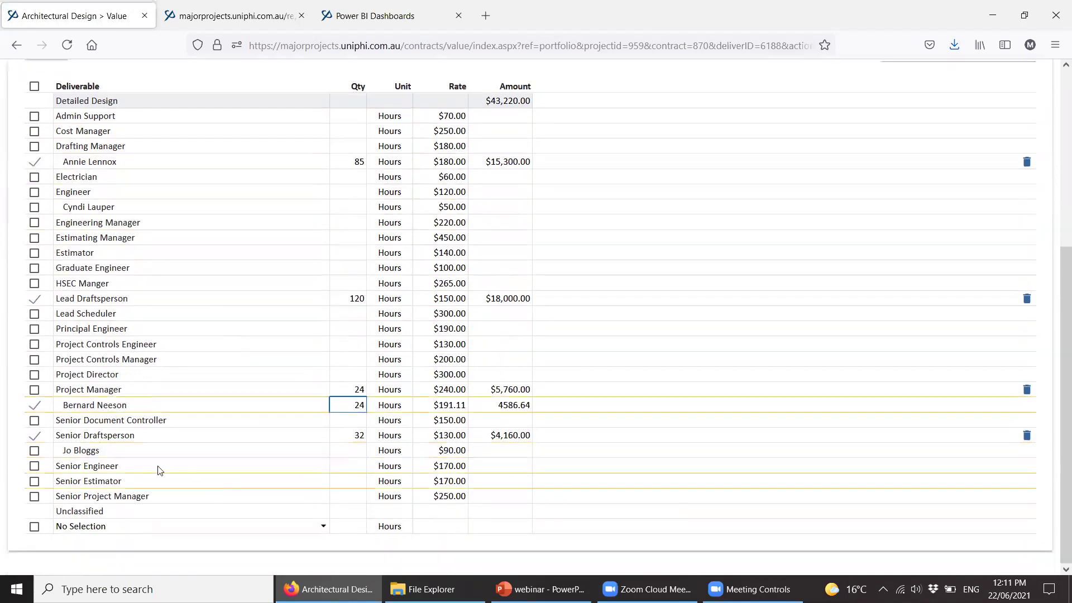
left_click(35, 450)
left_click(354, 451)
type("32")
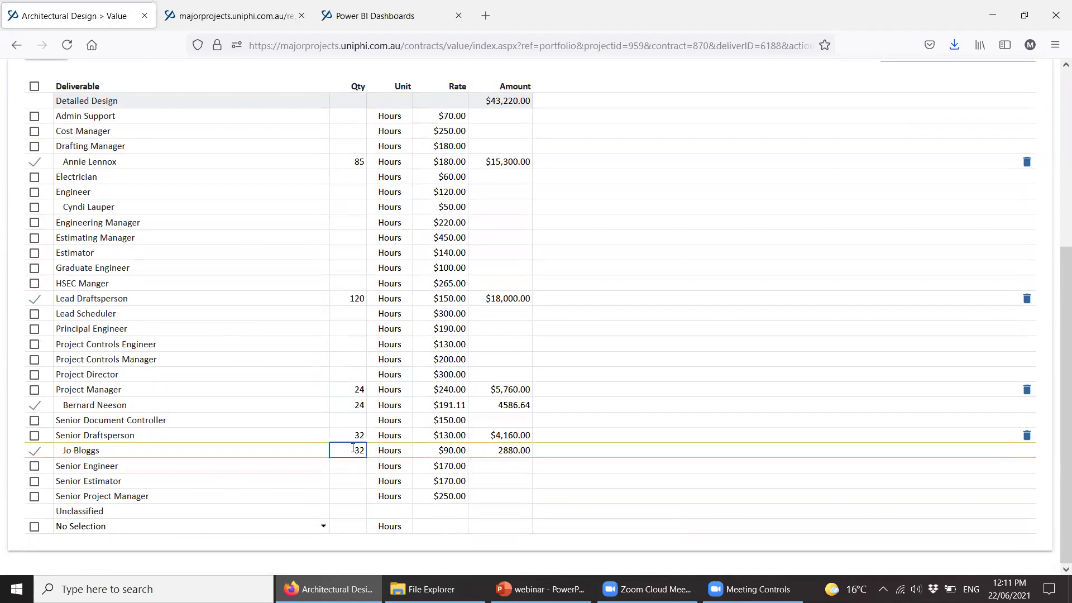
scroll(353, 448, "up", 3)
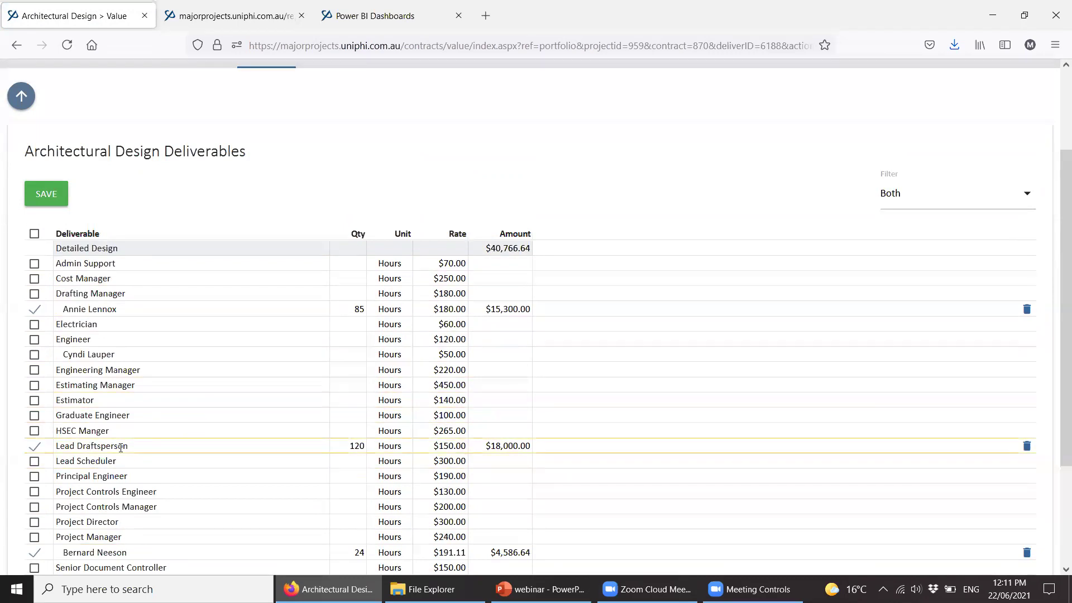
Open the project resources and widen the project selection to All Projects
scroll(249, 397, "up", 3)
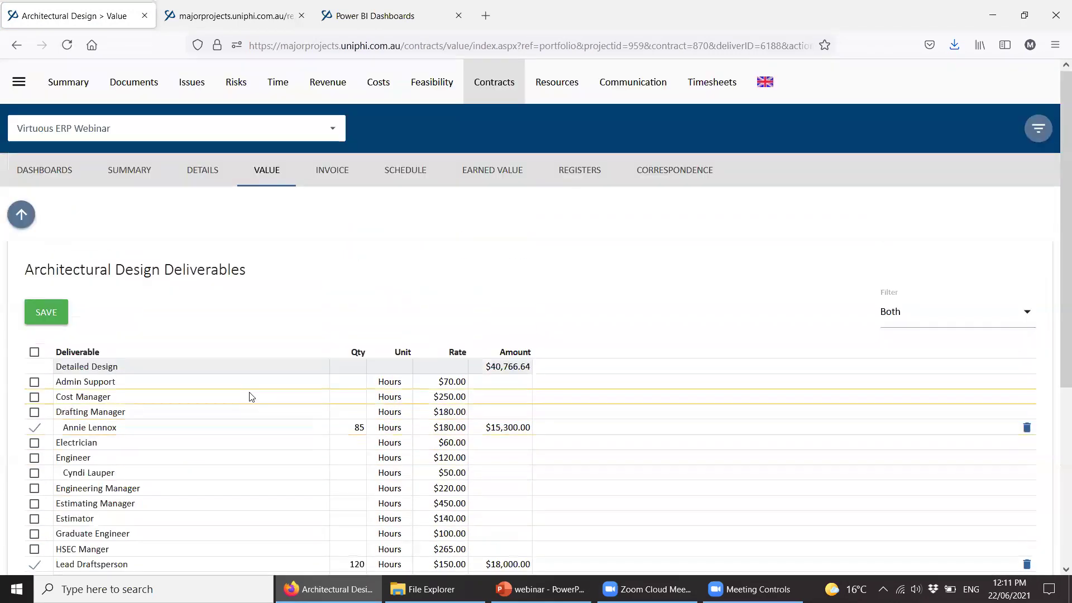
left_click(558, 89)
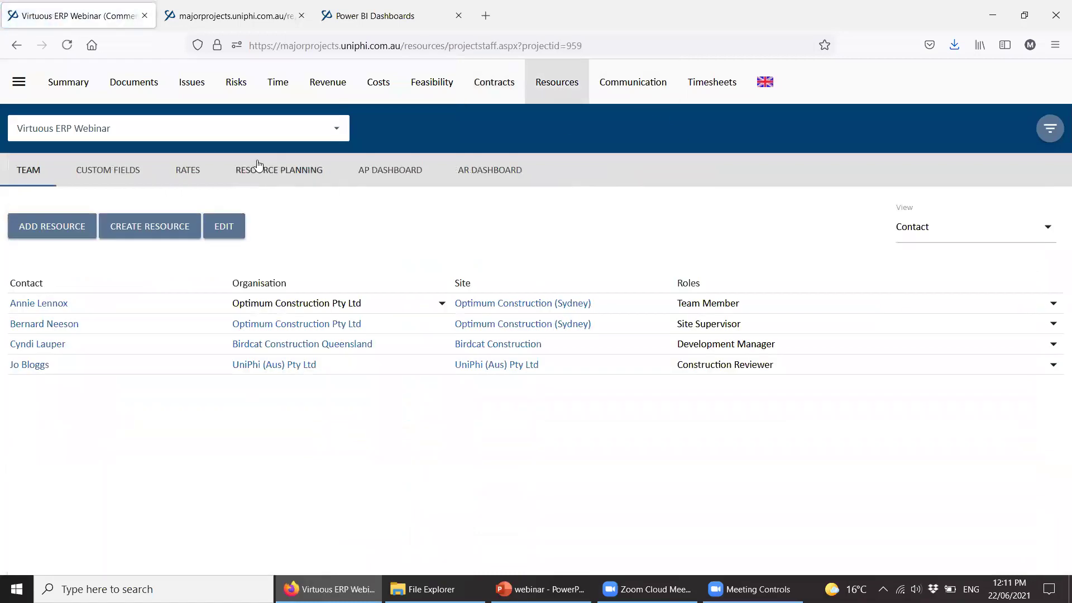
left_click(270, 126)
scroll(341, 161, "up", 10)
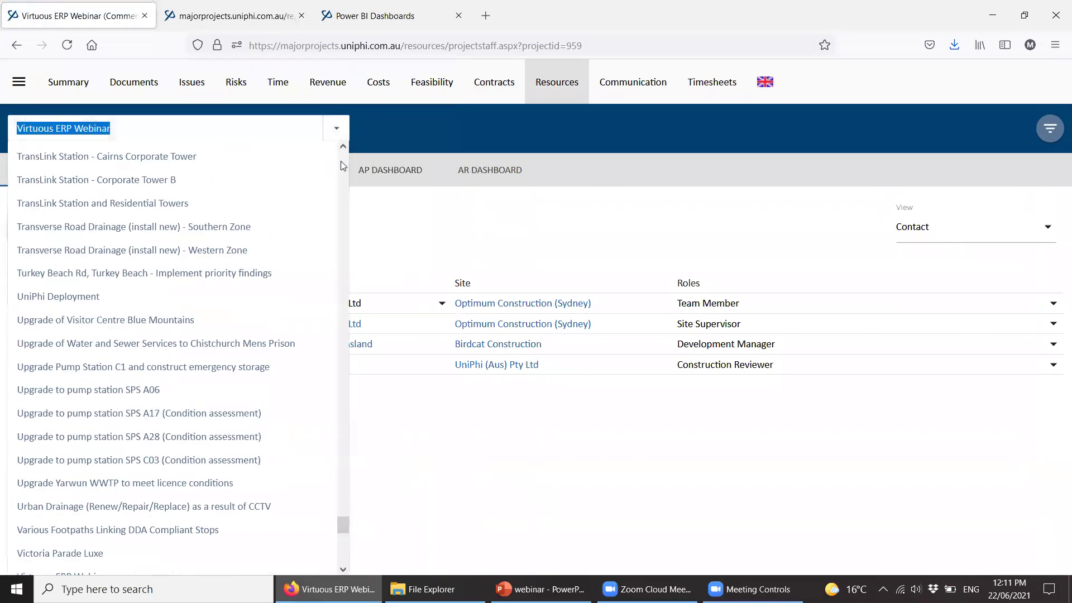
scroll(340, 161, "up", 15)
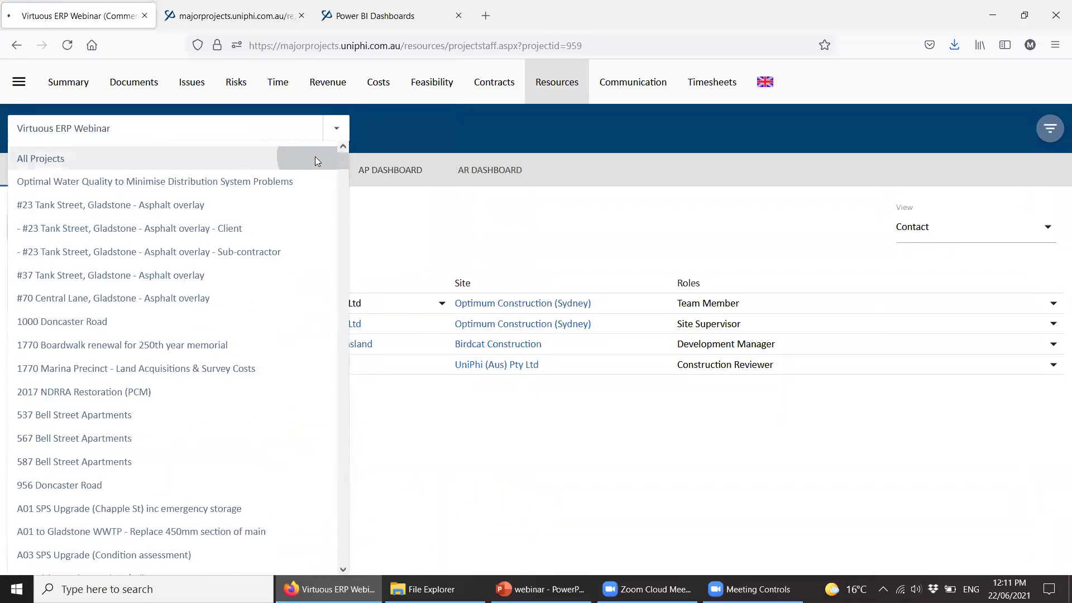
left_click(315, 156)
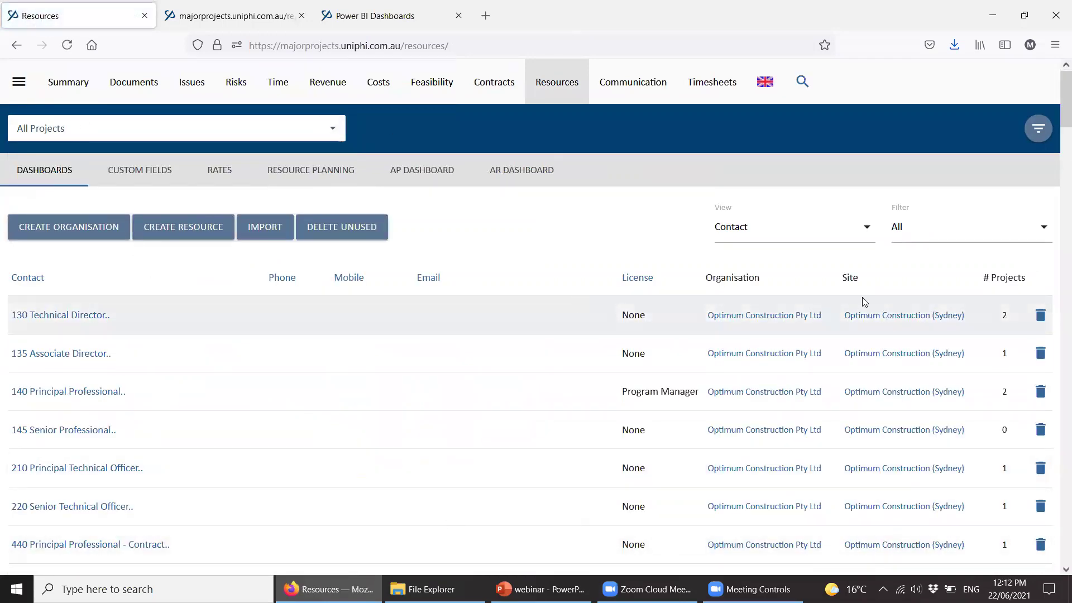
Search the resources of all projects for "cost manager"
left_click(971, 227)
left_click(615, 218)
left_click(802, 81)
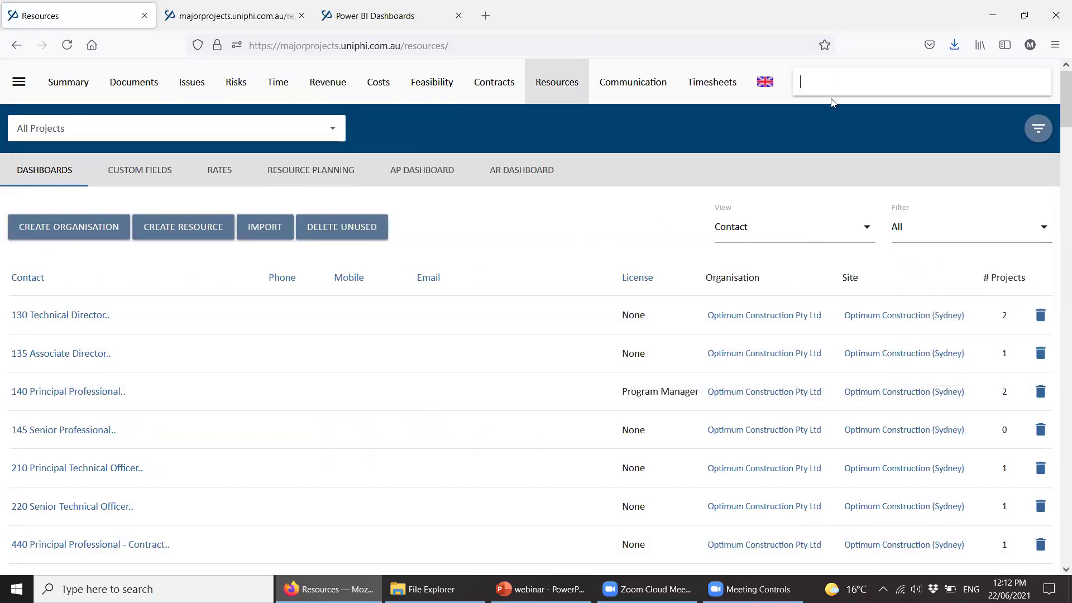
type("cost ma")
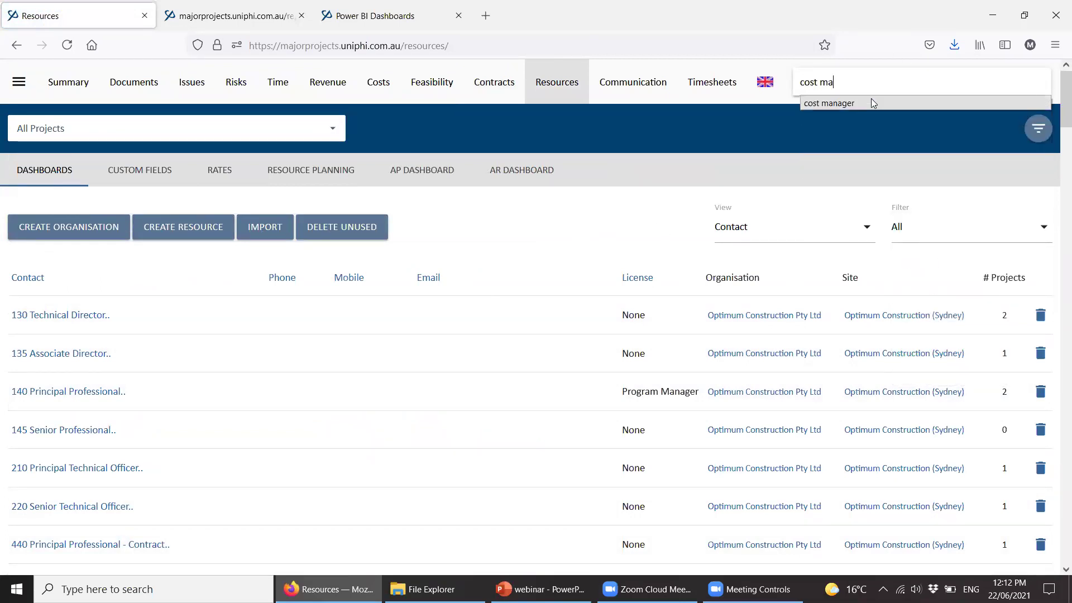
type("nager")
key("Return")
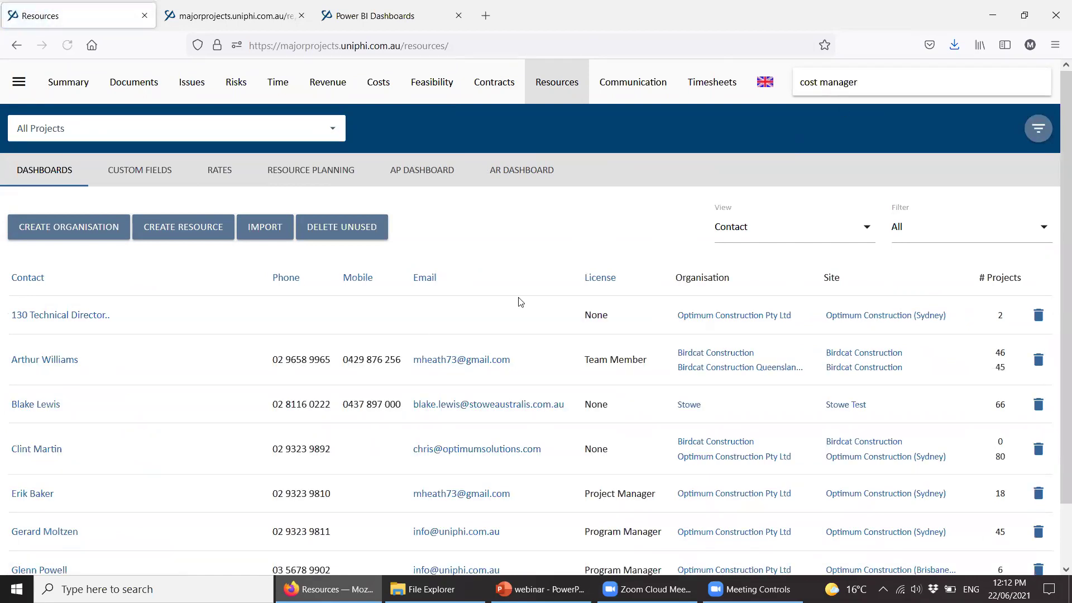
Open three contacts from the cost manager search results in separate tabs and examine the first one's rate history
scroll(432, 345, "down", 1)
scroll(432, 345, "down", 1)
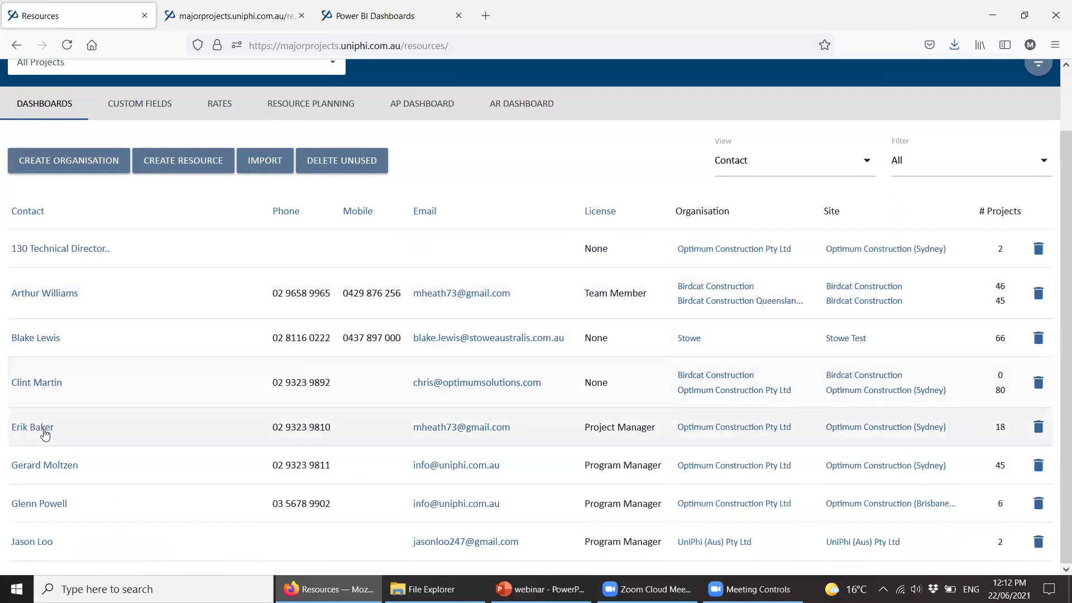
middle_click(32, 342)
middle_click(37, 383)
middle_click(32, 428)
left_click(224, 16)
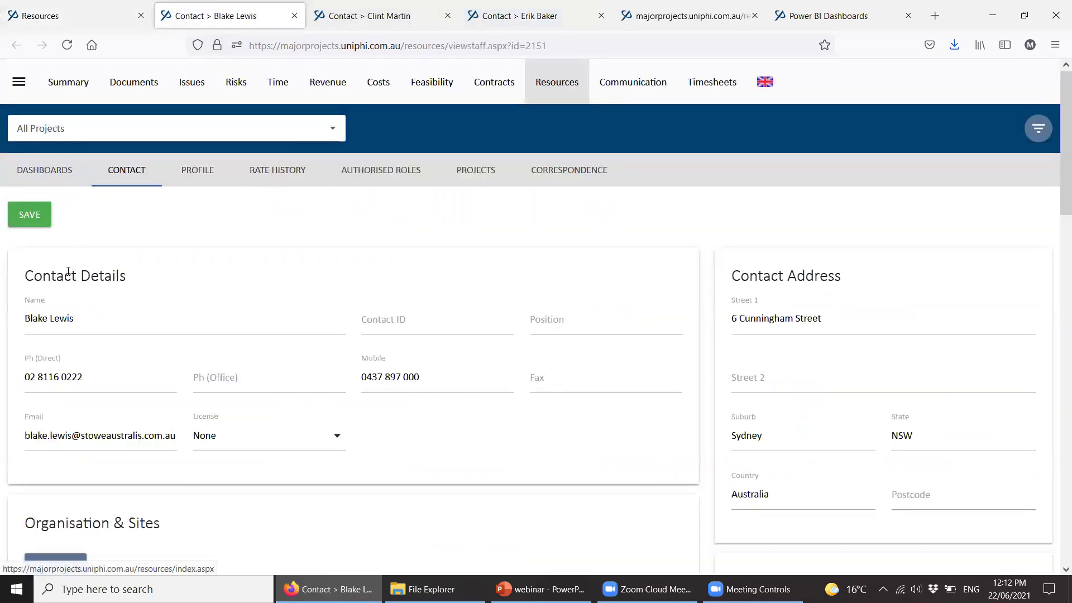
left_click(292, 175)
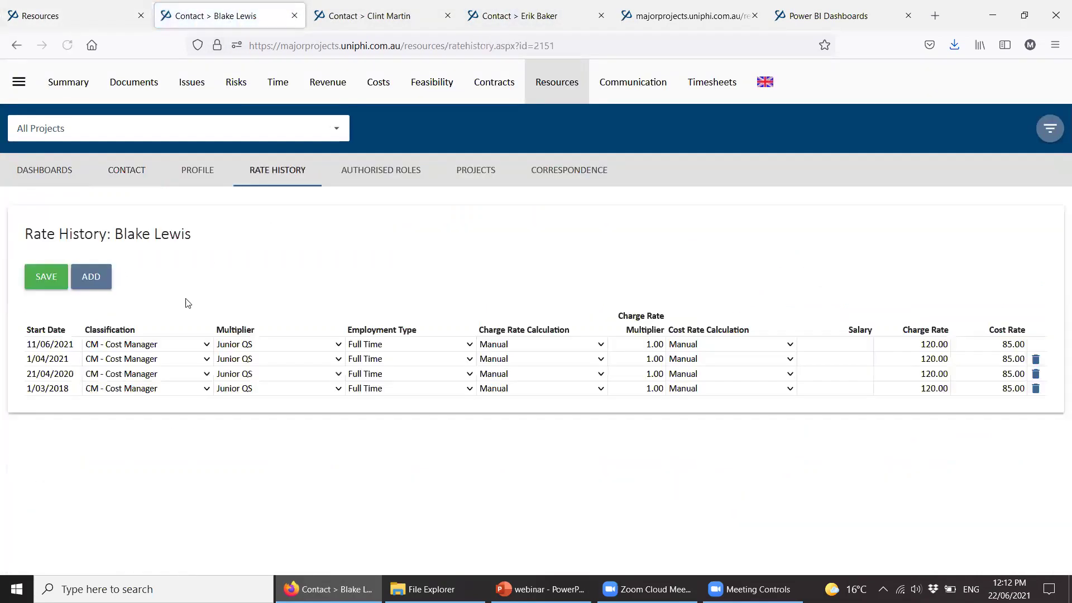
Examine the second contact's rate history, then close the contact tabs and go back to the resources list
left_click(328, 21)
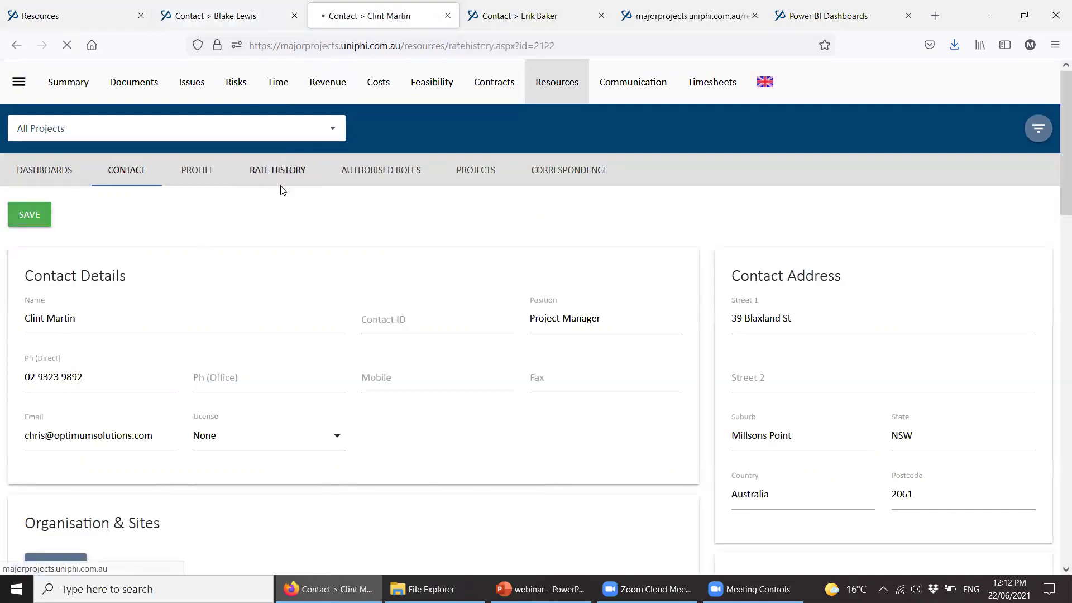
left_click(280, 181)
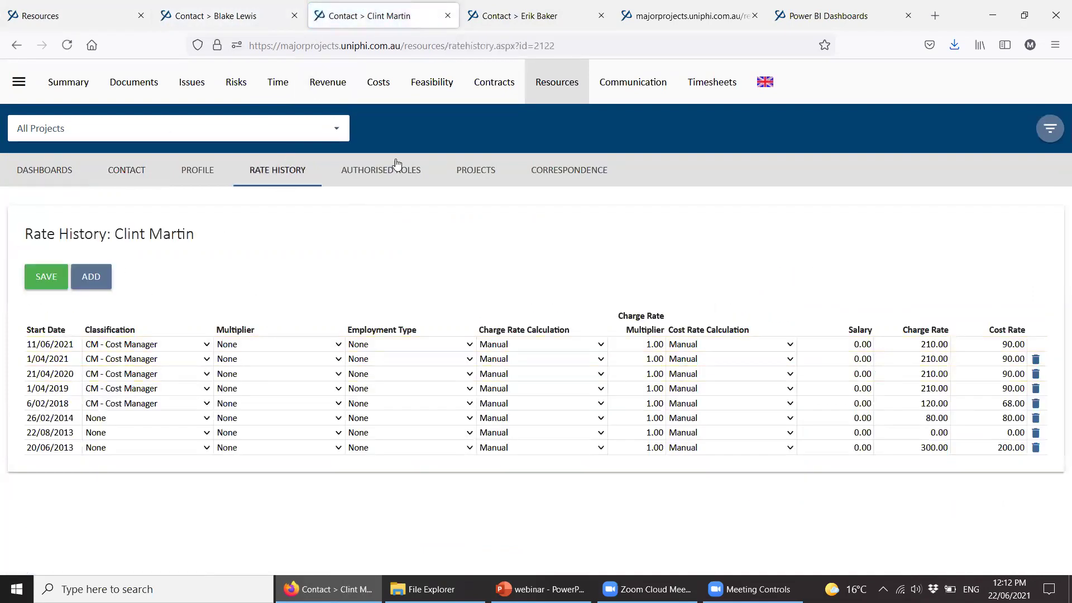
left_click(447, 16)
left_click(448, 15)
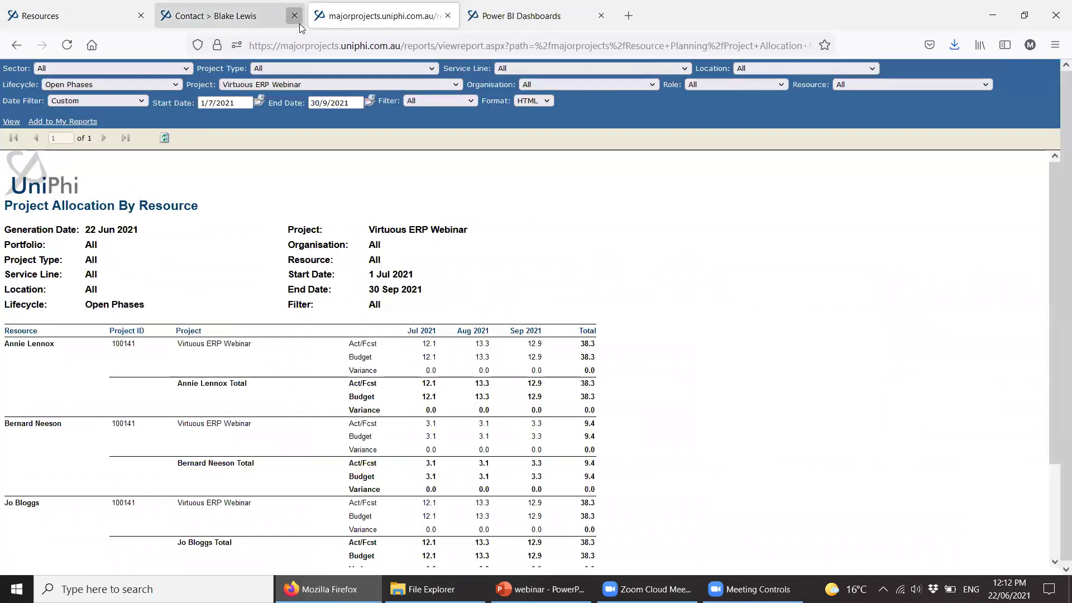
left_click(294, 16)
left_click(84, 18)
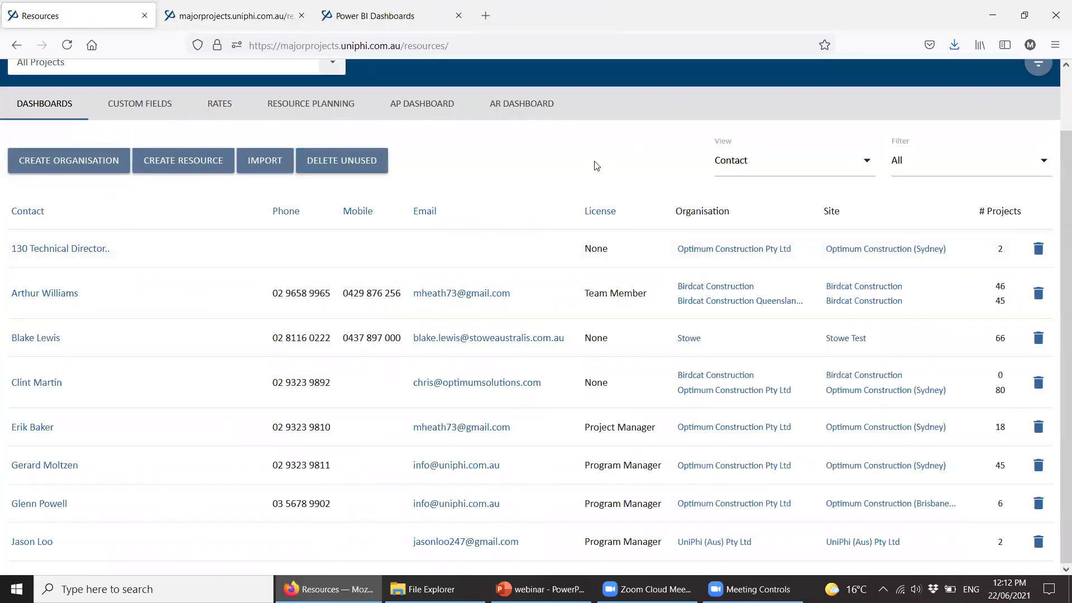
Switch the project selection back to Virtuous ERP Webinar and list its contracts
left_click(163, 137)
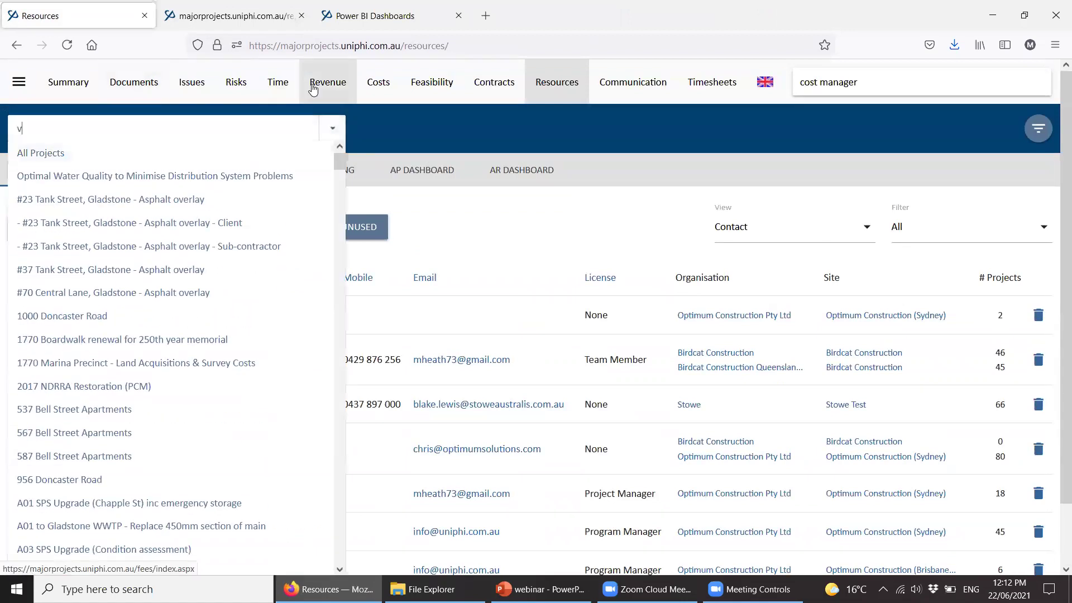
type("virt")
key("Return")
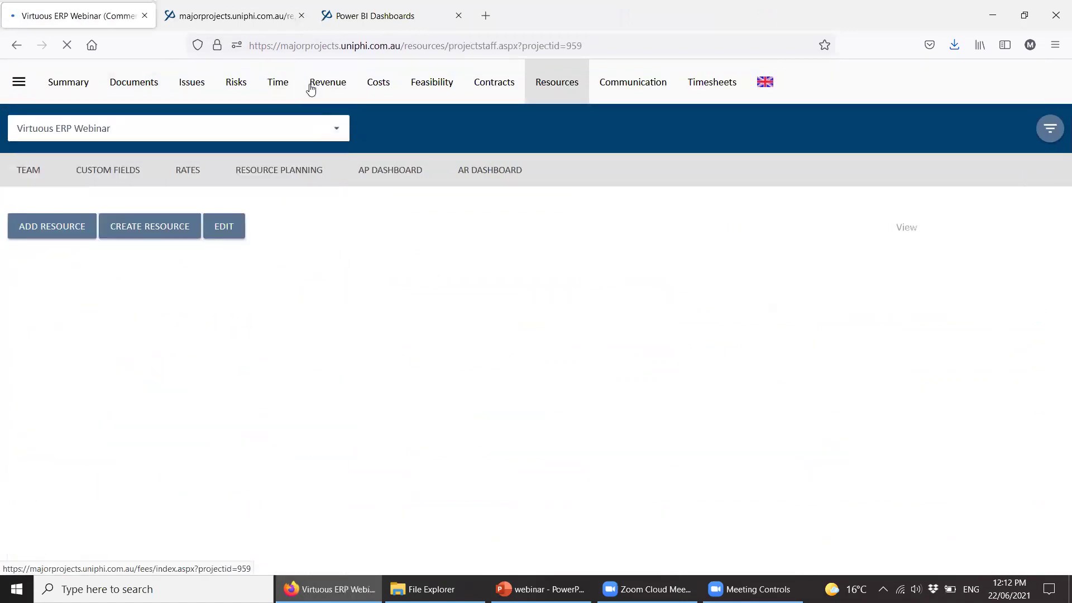
left_click(493, 94)
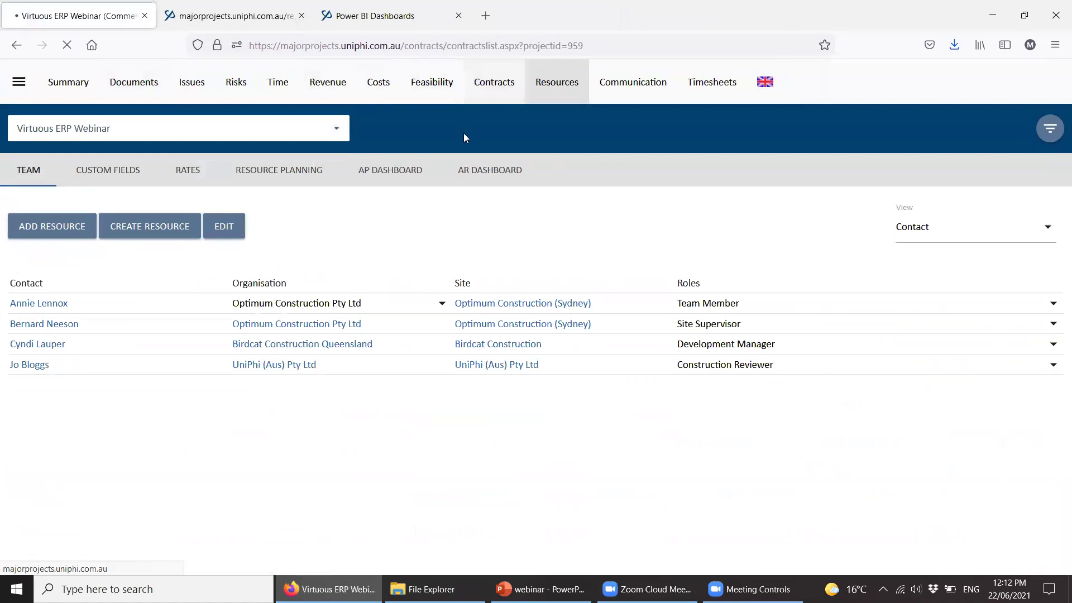
Open the schedule of the Architectural Design contract and switch it from Effort to the Cashflow view
left_click(56, 333)
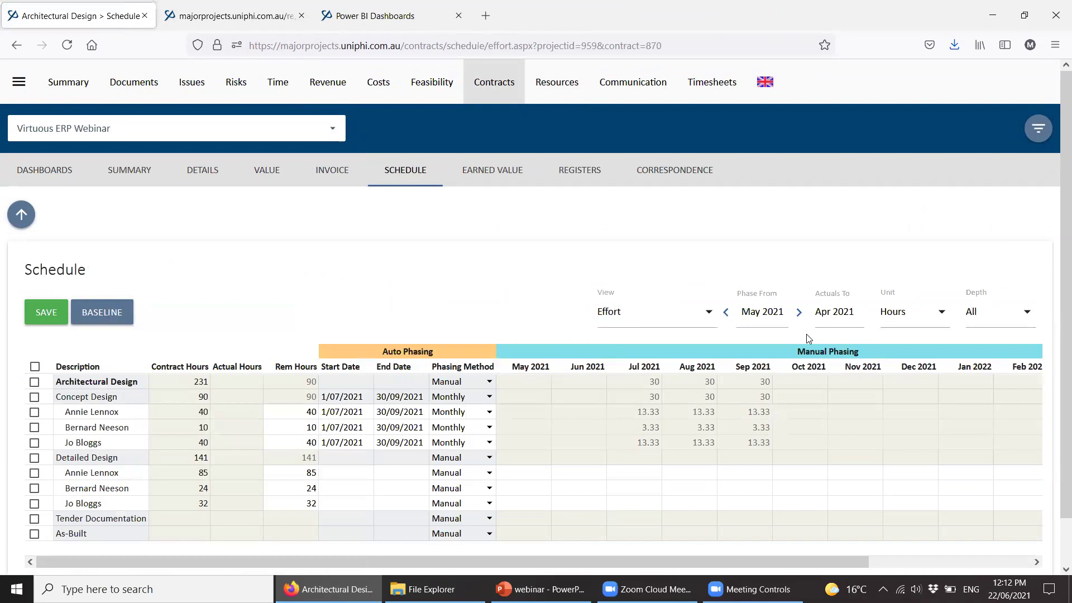
left_click(709, 311)
left_click(641, 311)
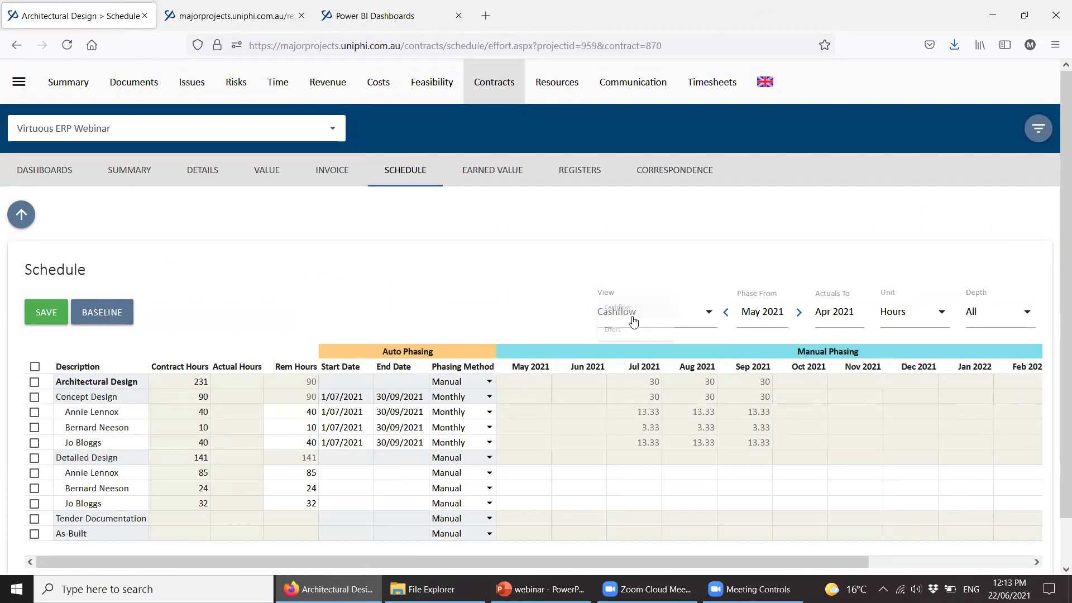
Show the Architectural Design cashflow phasing in percent instead of currency
left_click(699, 312)
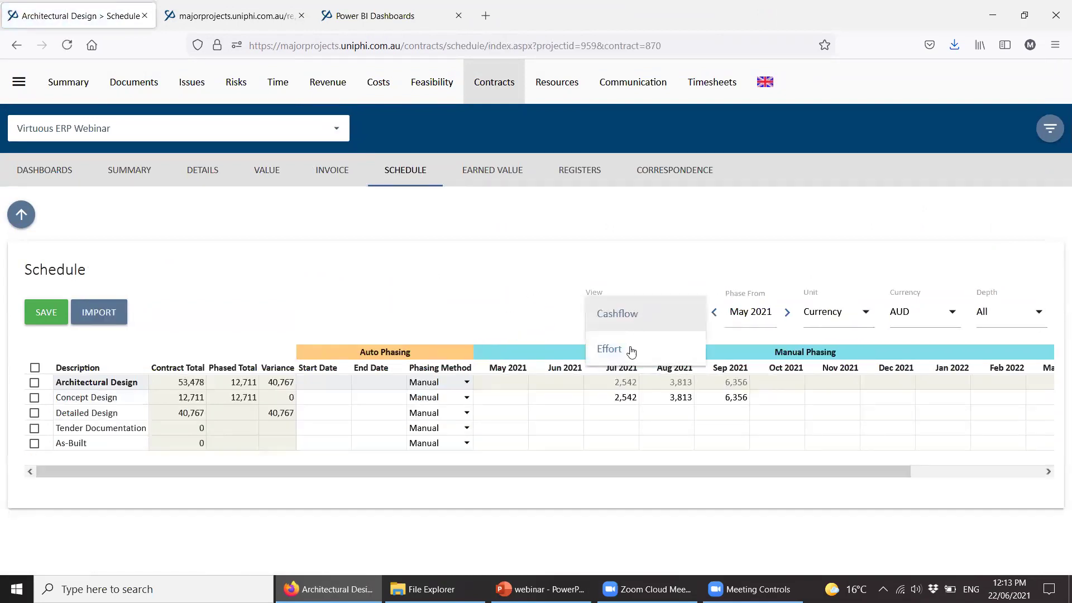
left_click(648, 271)
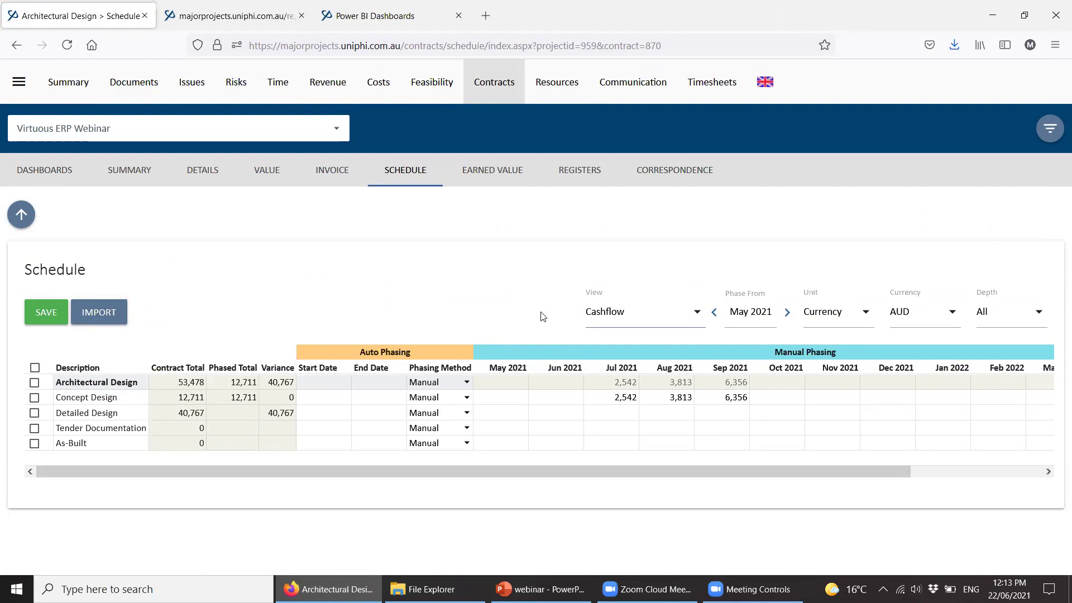
left_click(834, 322)
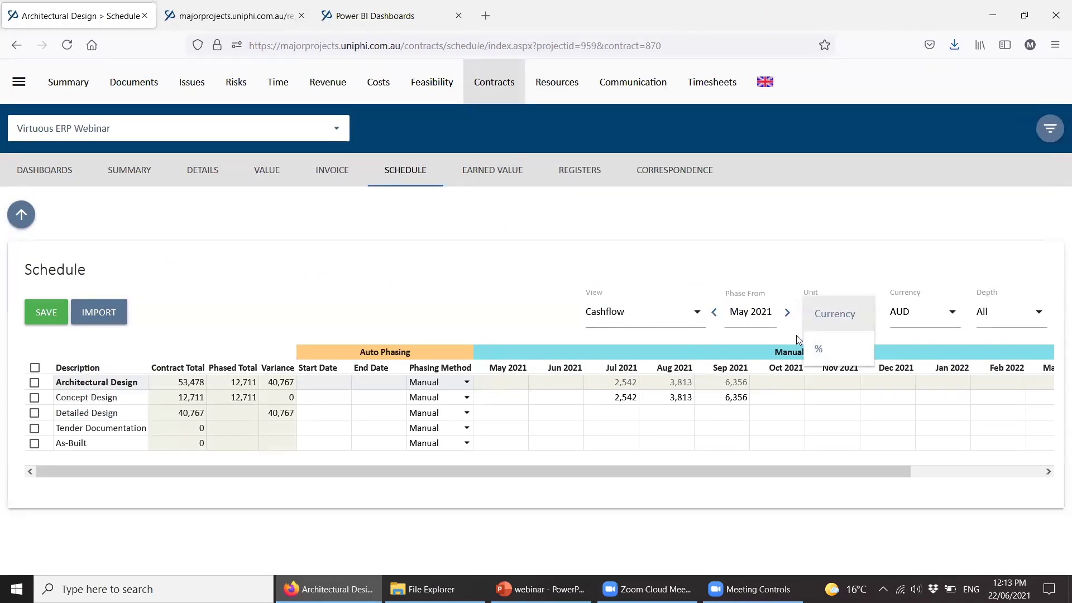
left_click(824, 350)
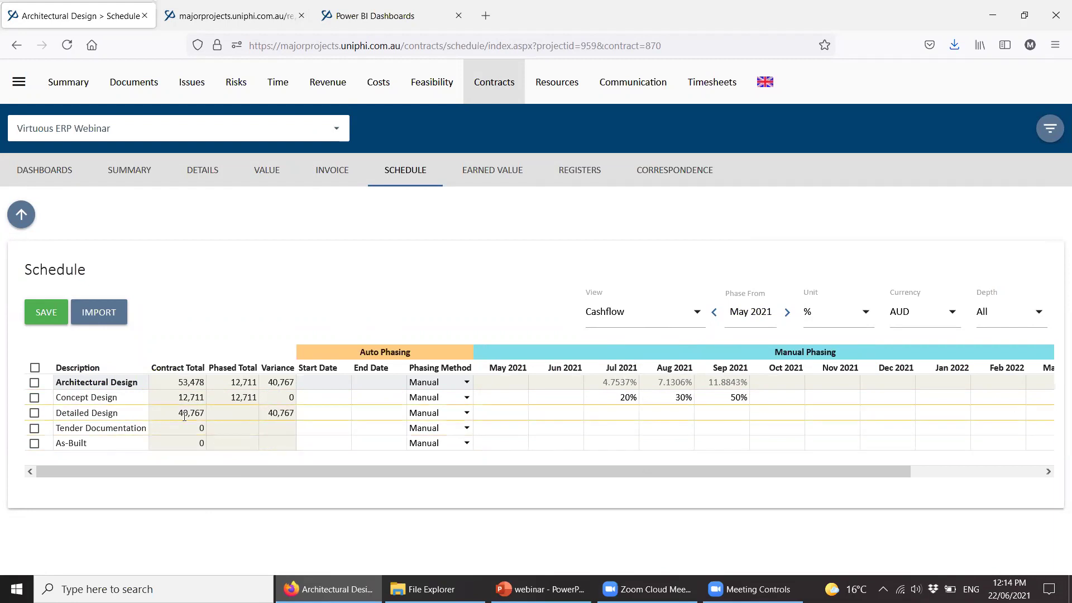
Auto-phase the Detailed Design cashflow monthly from 1/10/2021 to 31/12/2021
left_click(346, 413)
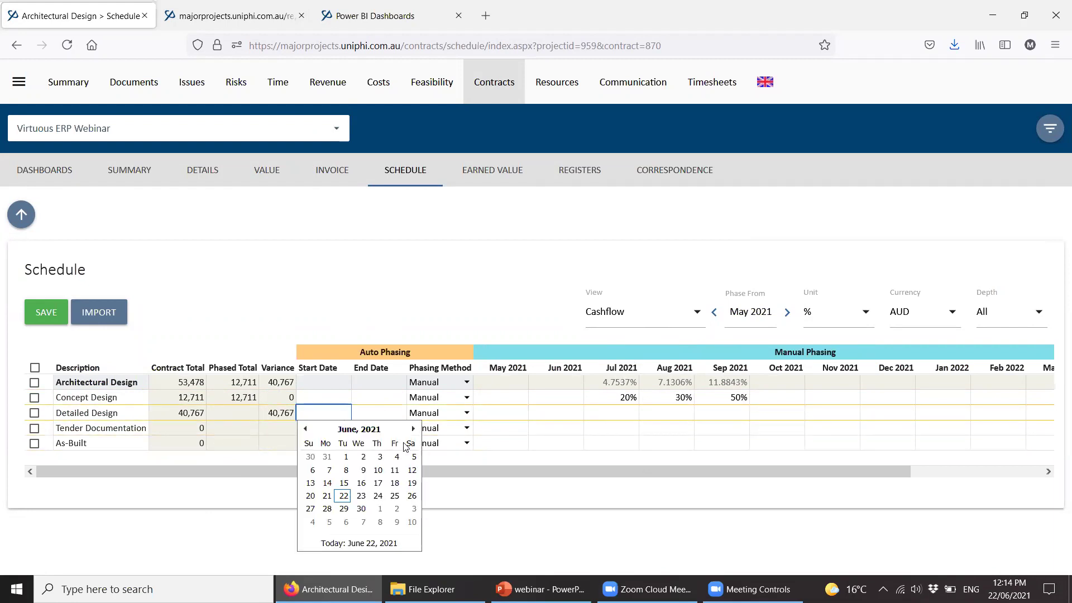
left_click(413, 429)
left_click(413, 429)
left_click(414, 429)
left_click(413, 429)
left_click(395, 457)
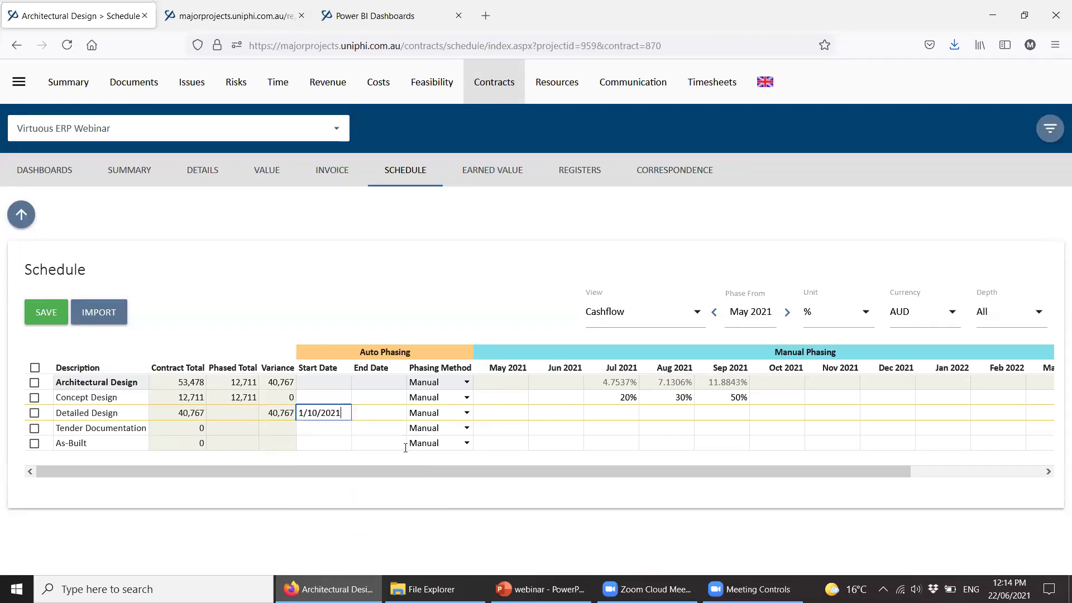
left_click(406, 419)
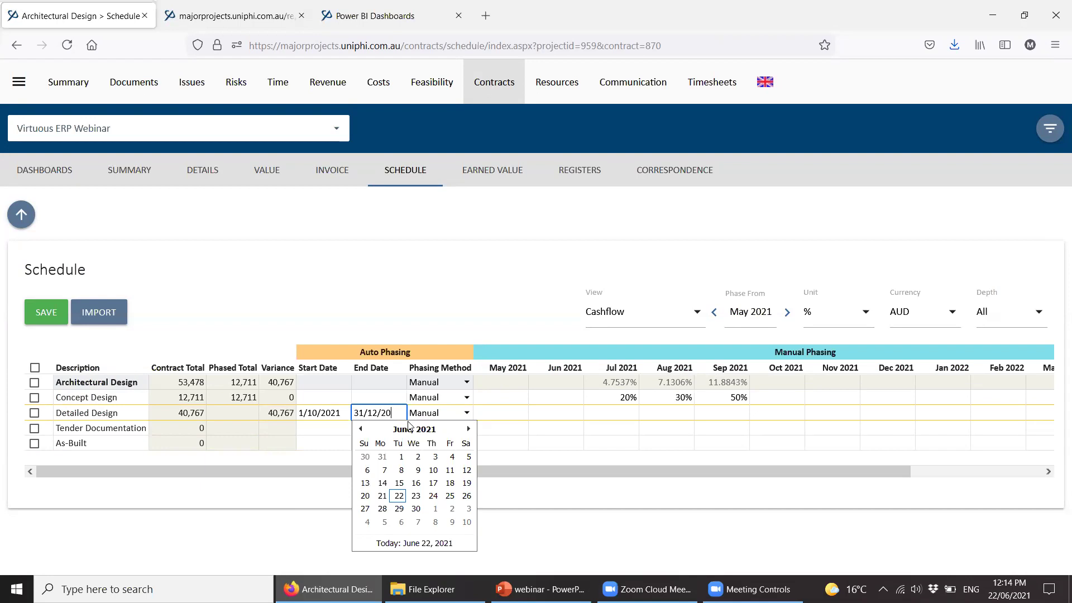
left_click(445, 412)
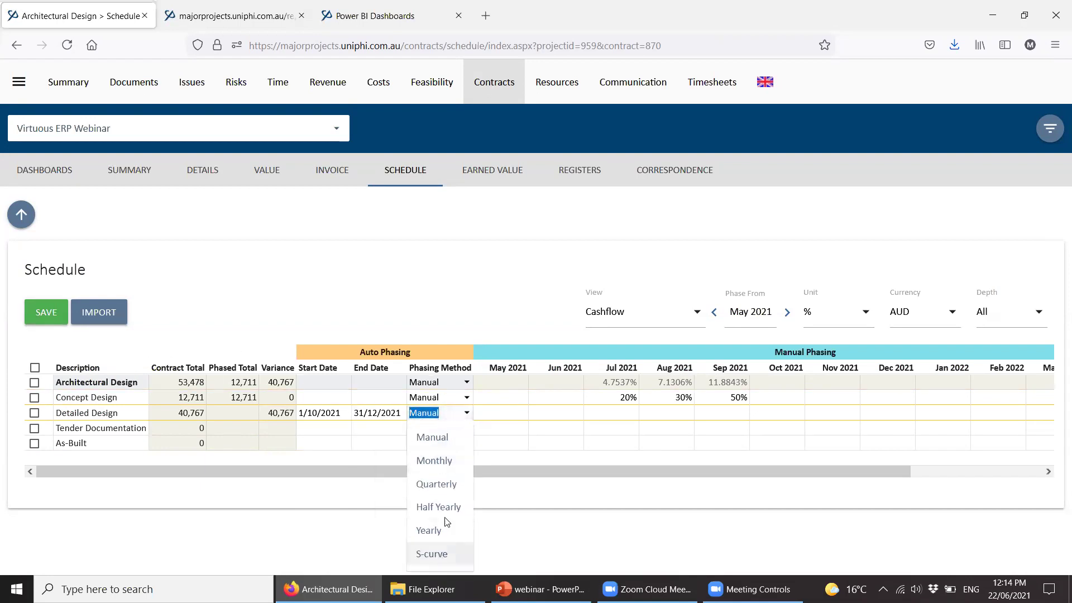
left_click(447, 460)
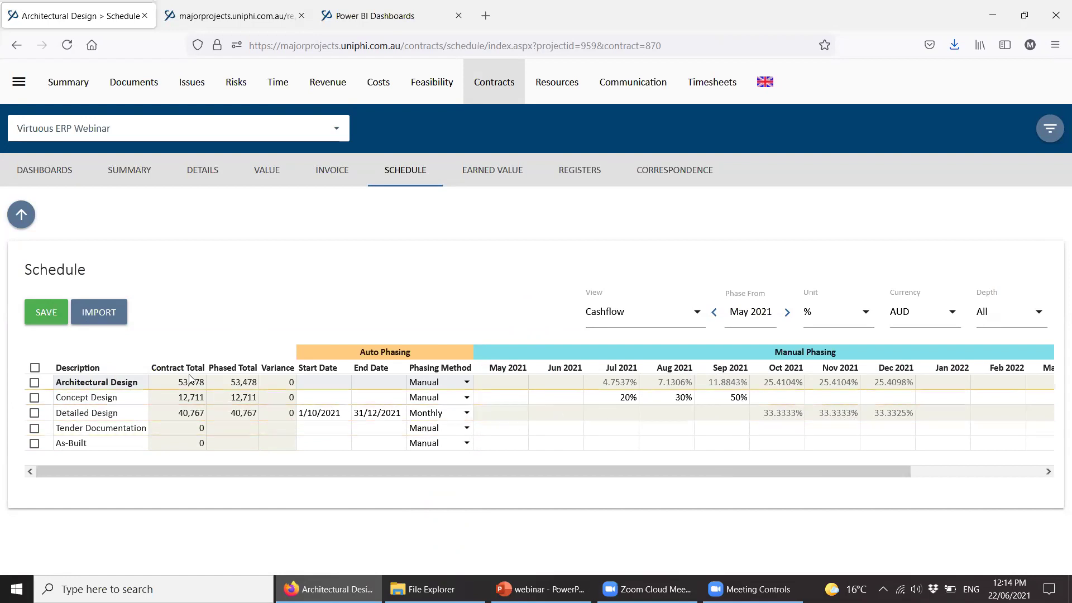
Switch the contract schedule to the Effort view and set its unit to %
left_click(678, 311)
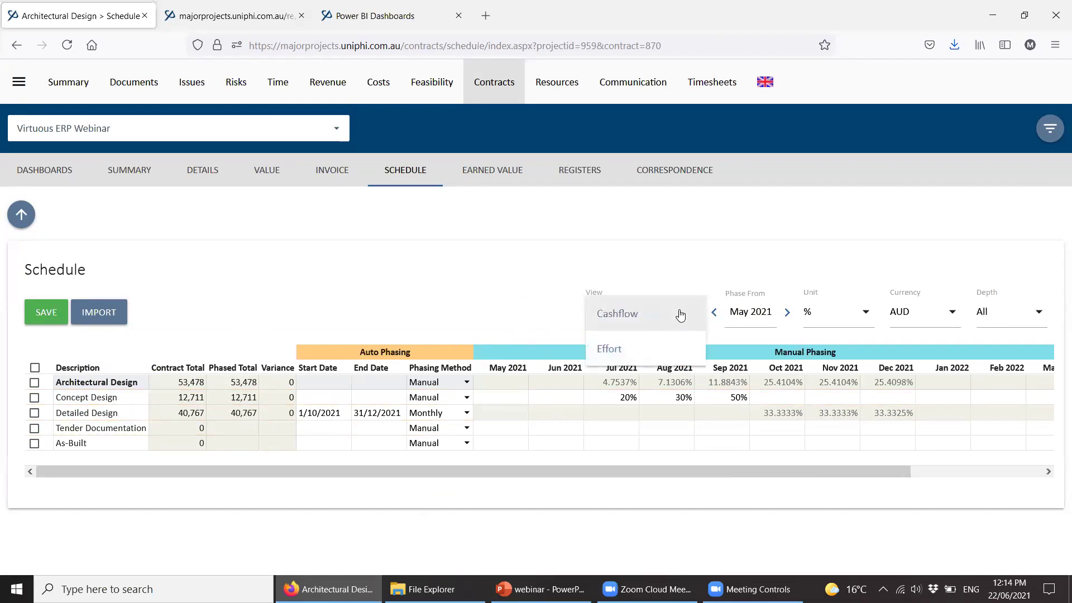
left_click(614, 351)
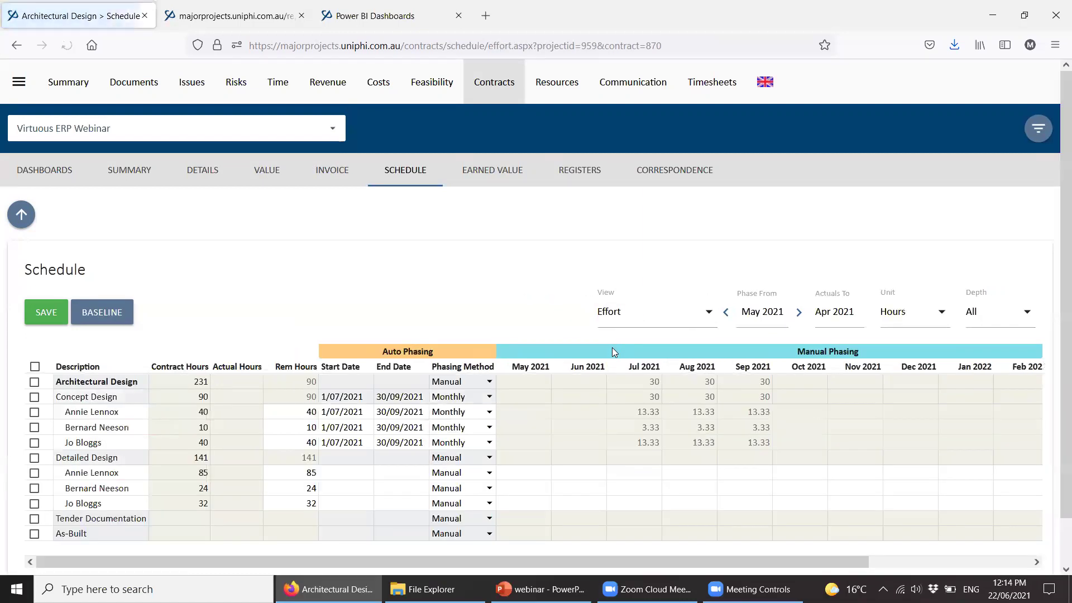
left_click(900, 313)
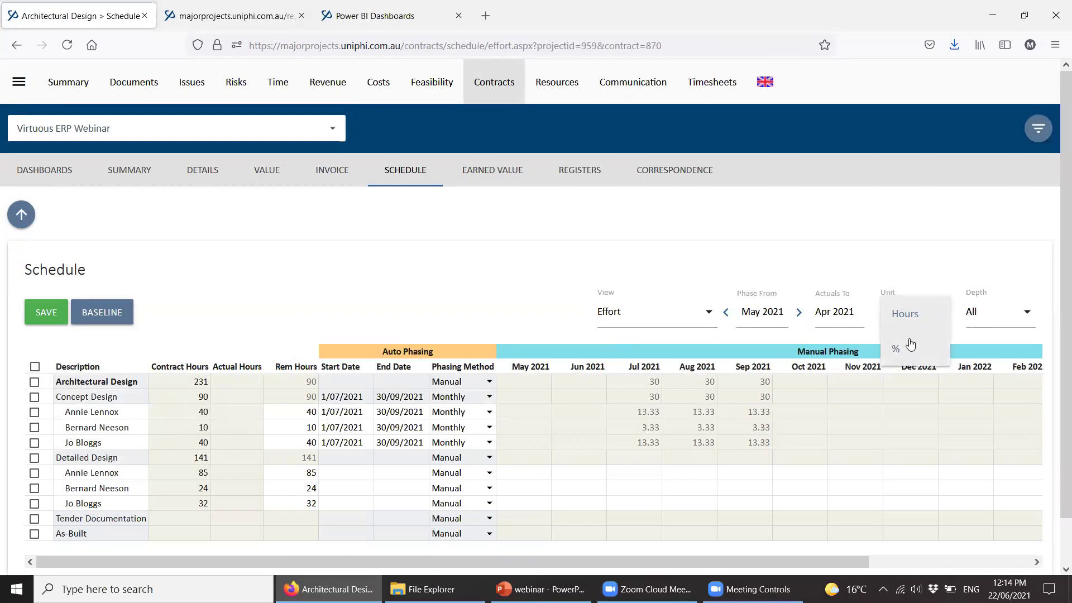
left_click(875, 229)
left_click(649, 472)
left_click(817, 473)
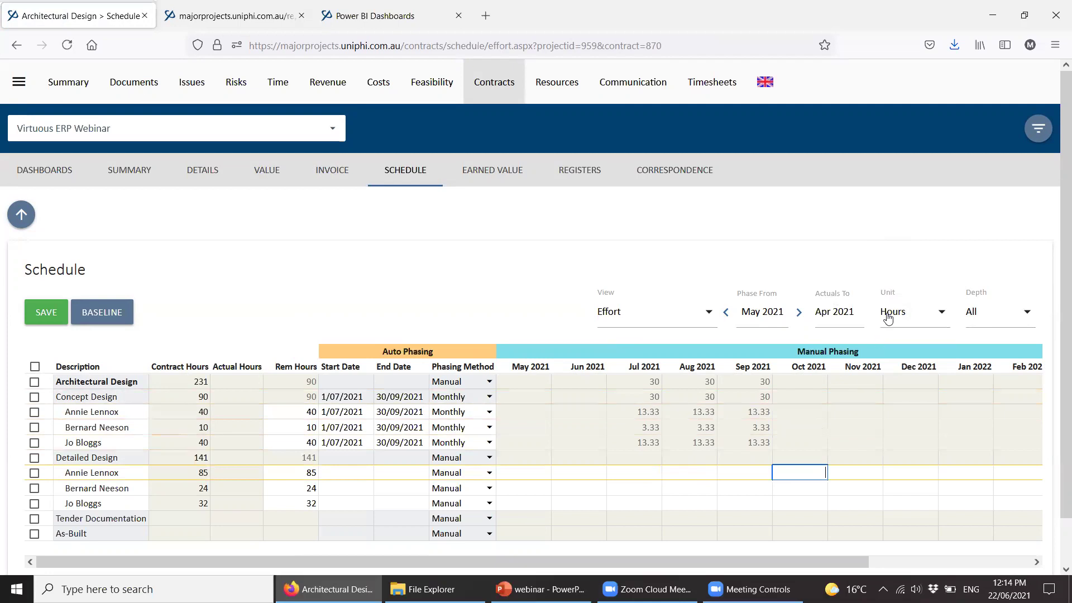
left_click(888, 317)
left_click(899, 349)
Phase the first Detailed Design resource's effort as 10, 25 and 65 percent for October, November and December 2021
left_click(799, 471)
type("10")
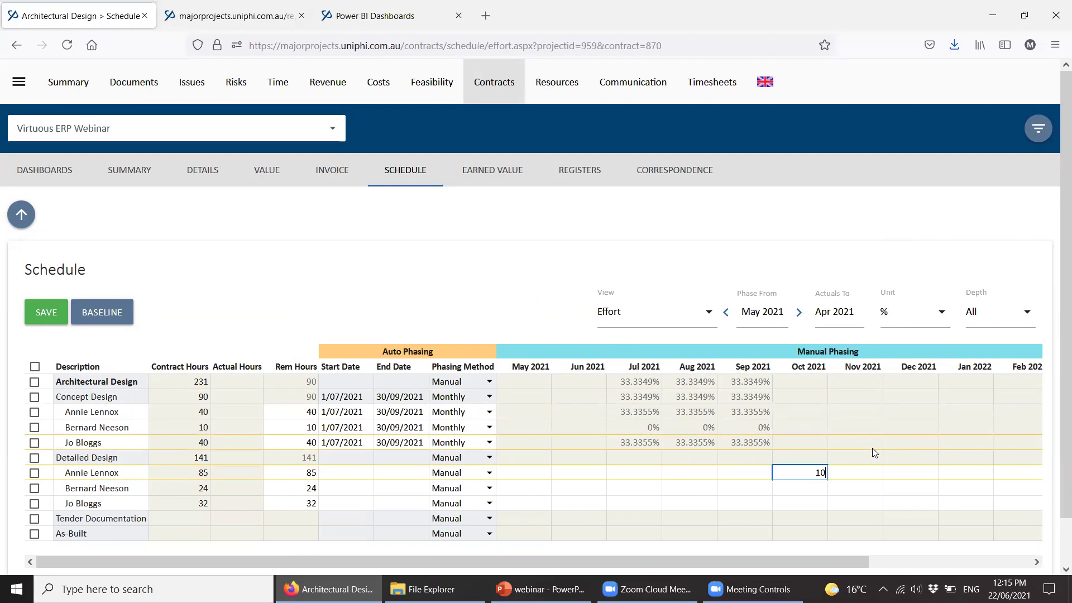
key("Tab")
type("25")
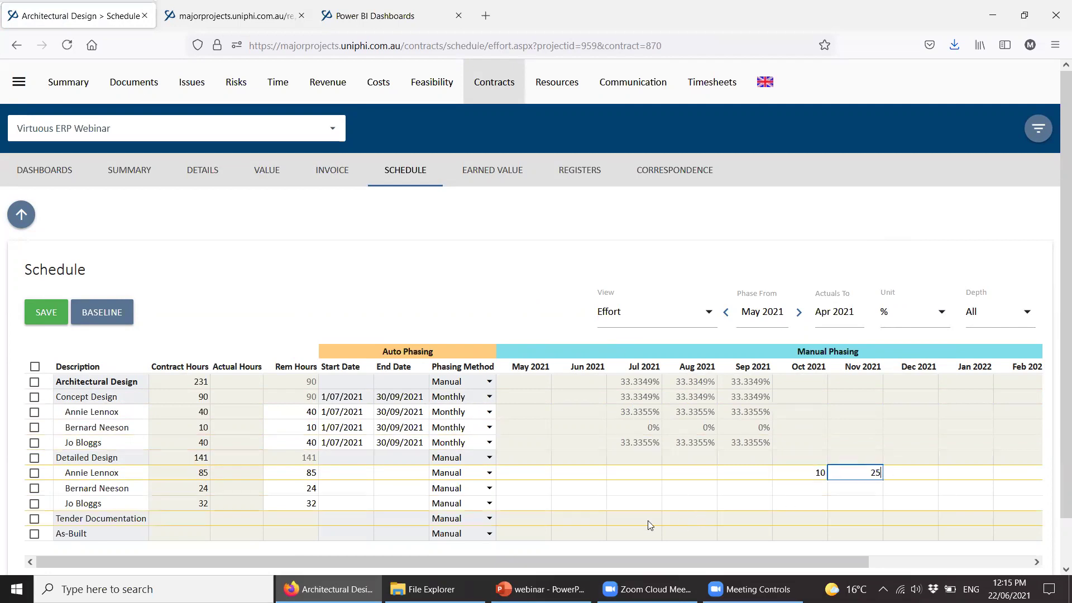
left_click(913, 475)
type("65")
Phase the second Detailed Design resource's effort as 25, 25 and 50 percent for October, November and December 2021
left_click(800, 489)
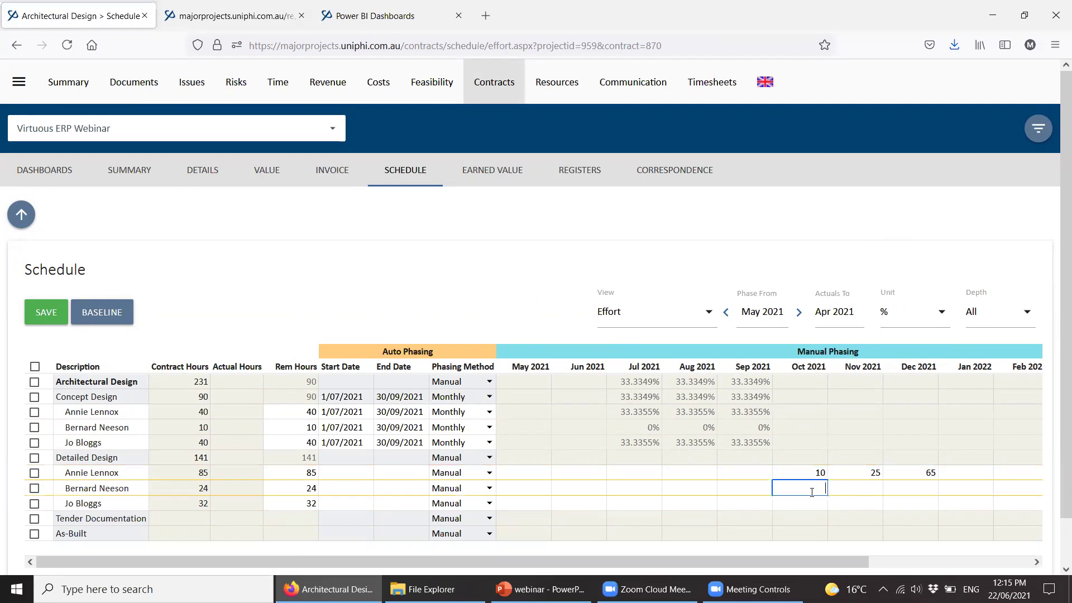
left_click(34, 458)
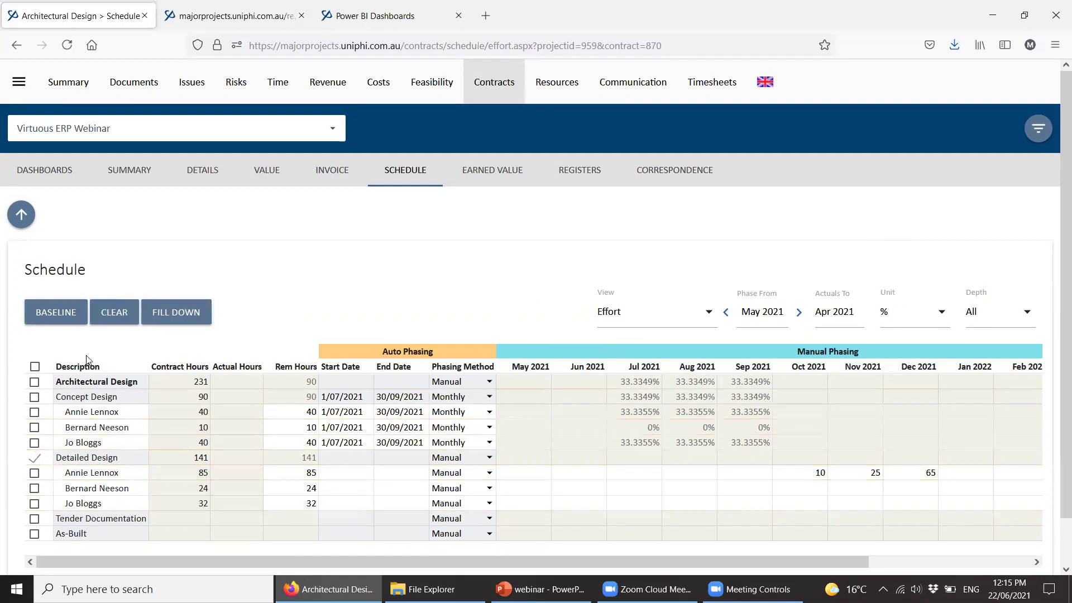
left_click(34, 458)
left_click(815, 490)
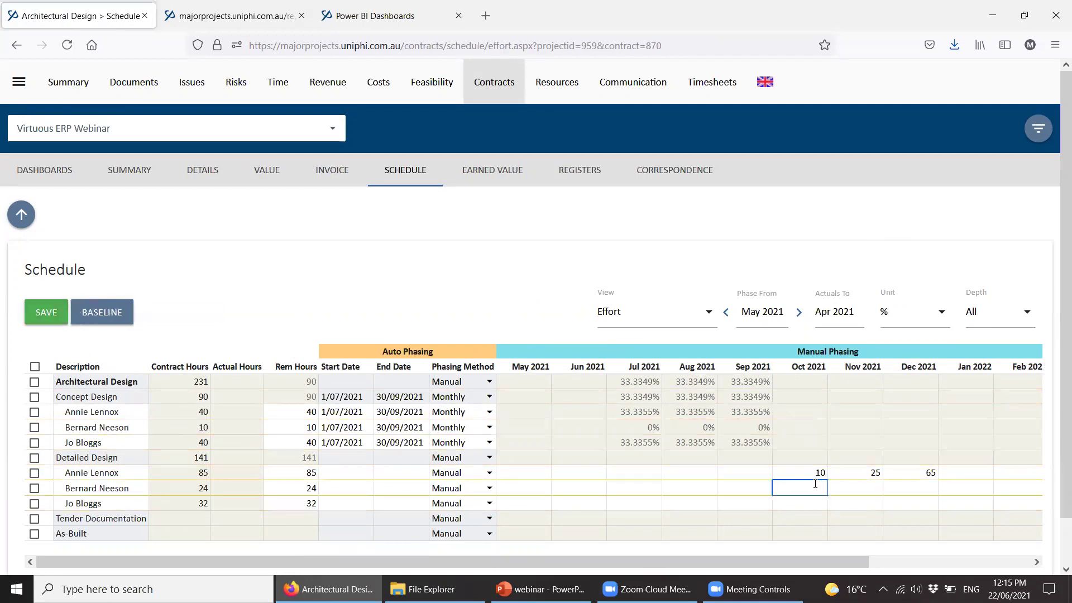
type("25")
left_click(850, 489)
type("25")
left_click(916, 489)
type("50")
Phase the third Detailed Design resource's effort as 25, 25 and 50 percent for October, November and December 2021
left_click(806, 503)
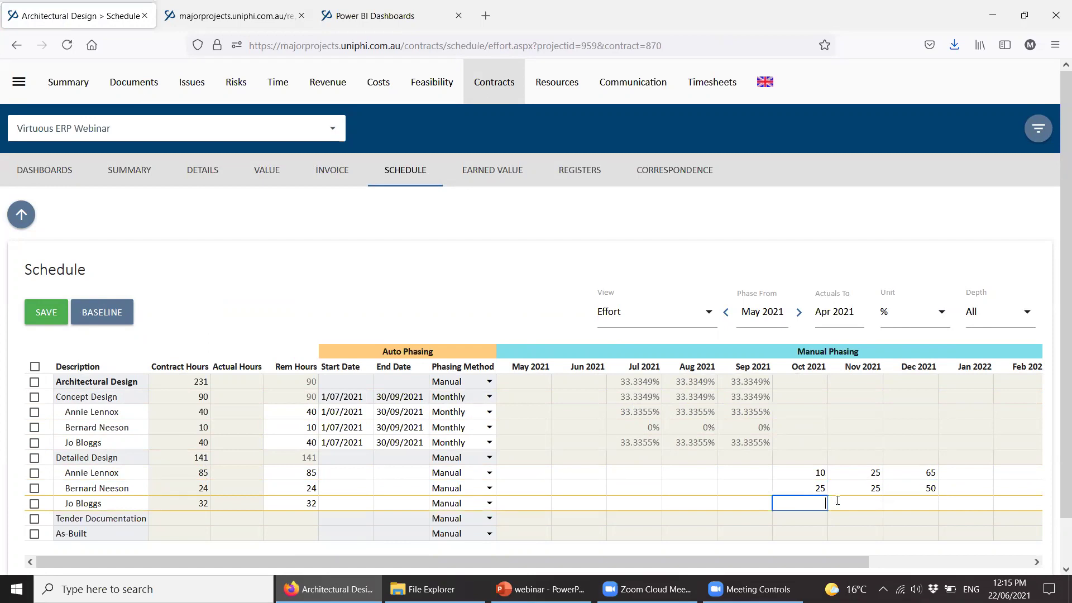
type("25")
left_click(858, 501)
type("25")
left_click(908, 504)
type("50")
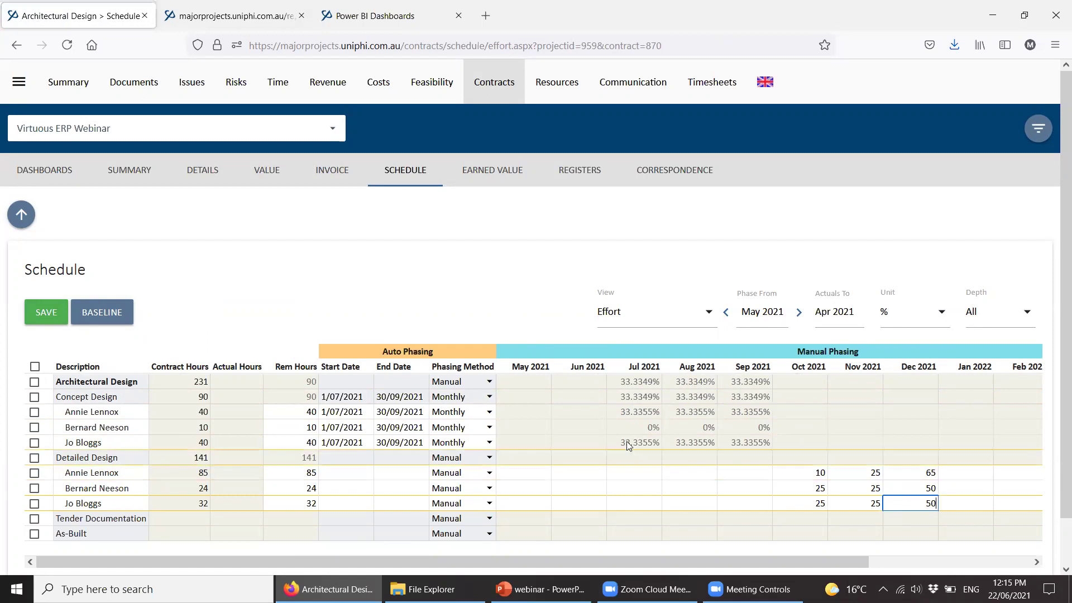
Save the effort schedule and show its phasing in hours
left_click(43, 314)
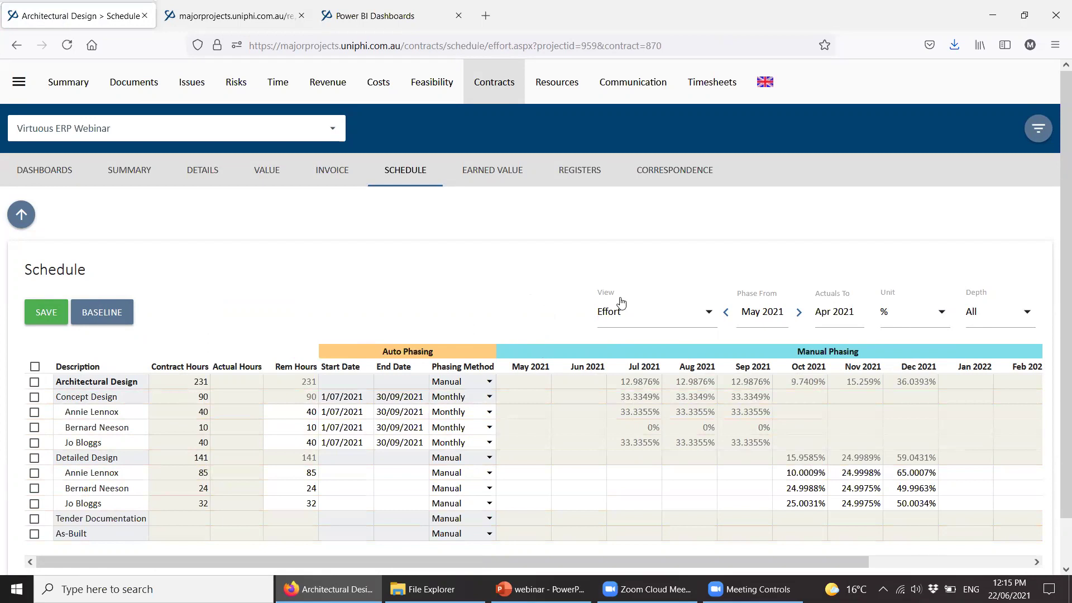
left_click(900, 320)
left_click(901, 341)
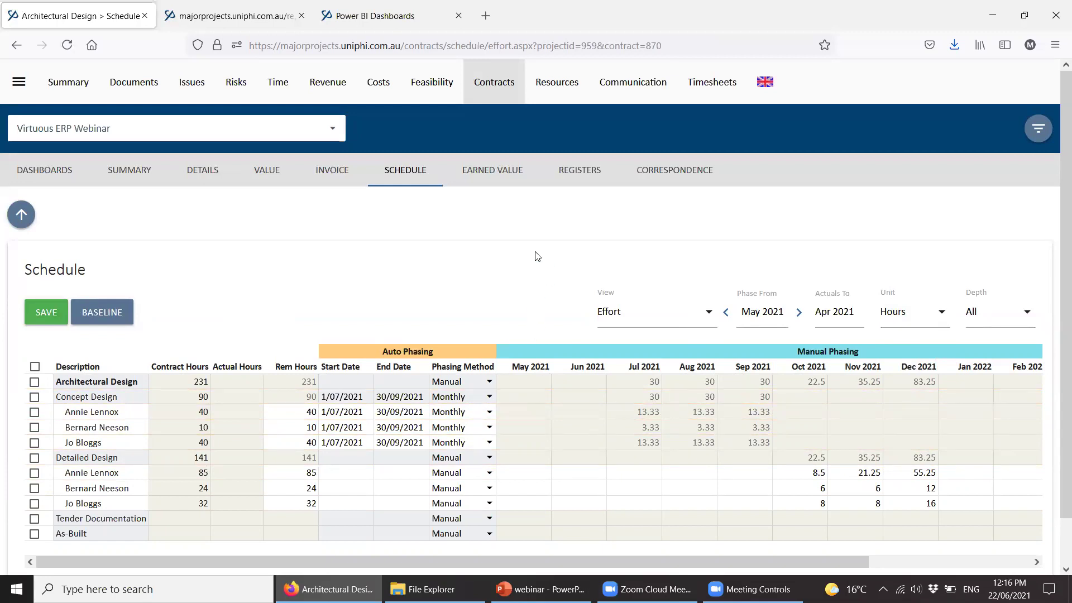
Open the project's resource planning and re-baseline the budget of all listed resources to the forecast
left_click(552, 84)
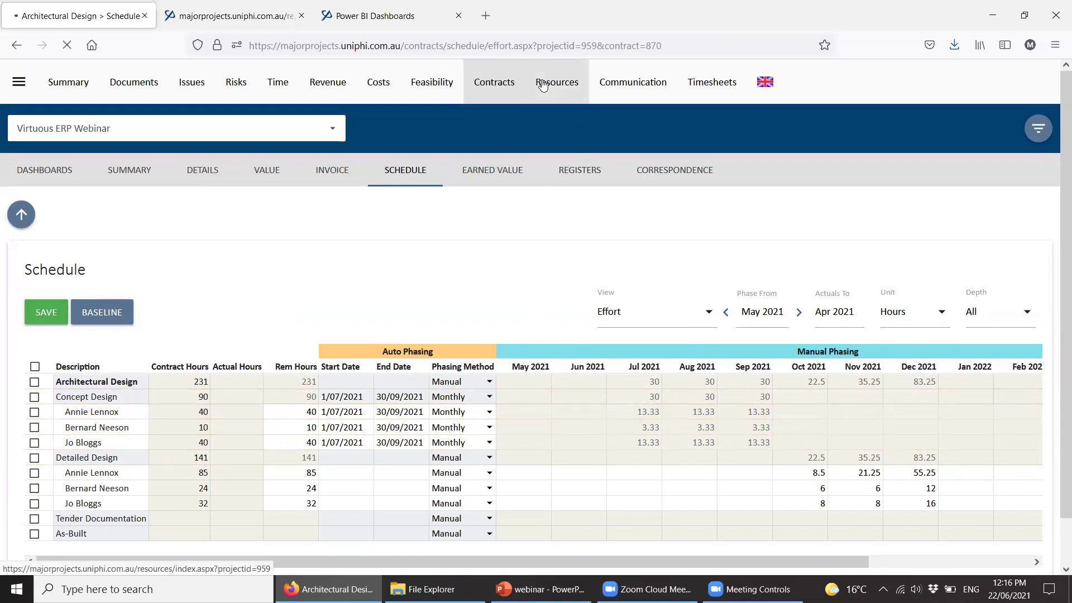
left_click(314, 170)
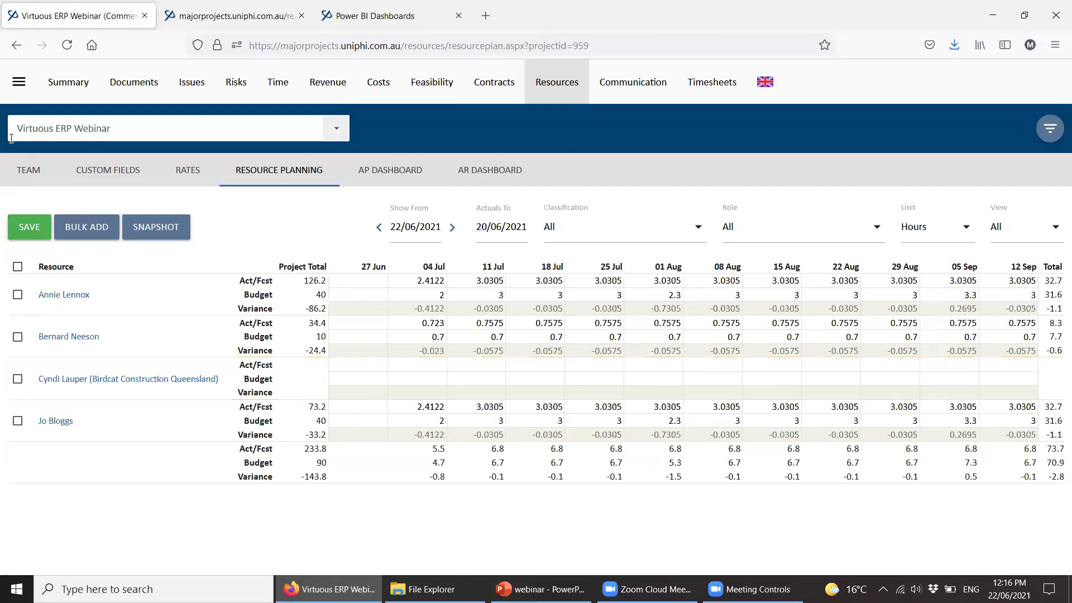
left_click(18, 267)
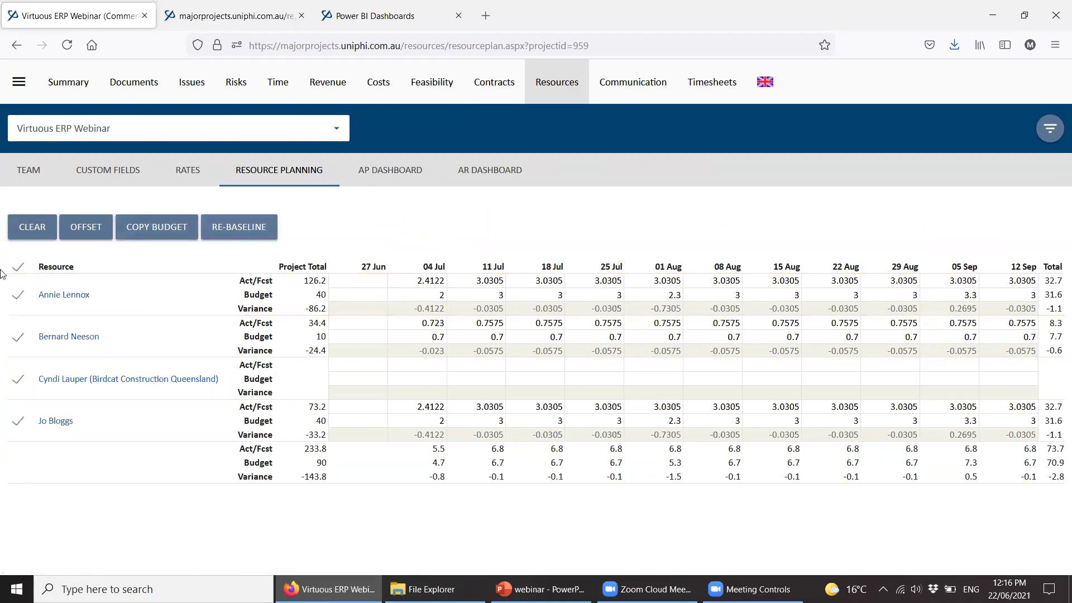
left_click(21, 269)
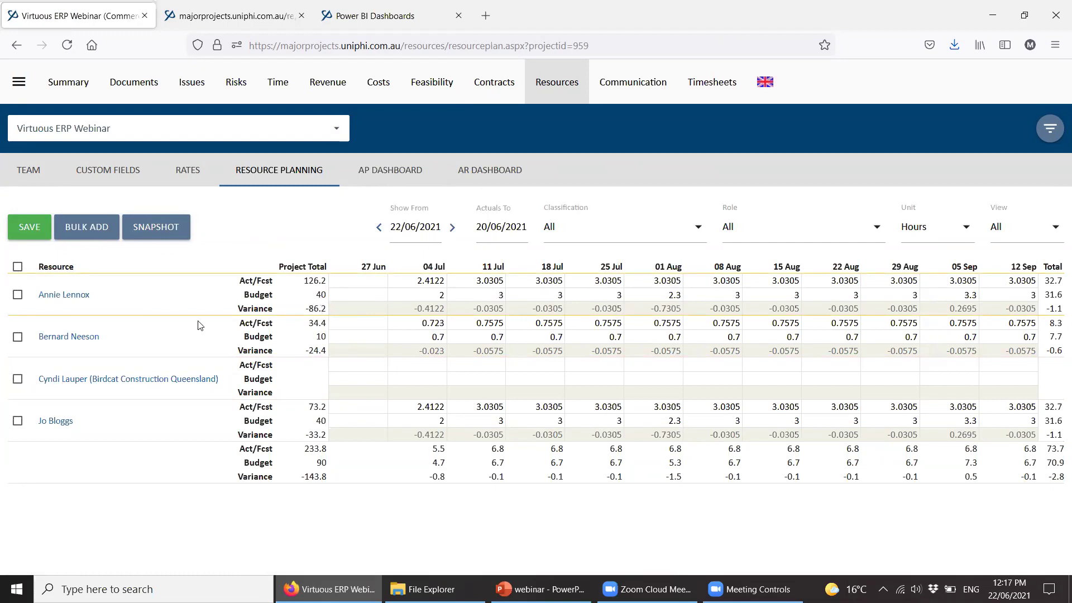
left_click(18, 267)
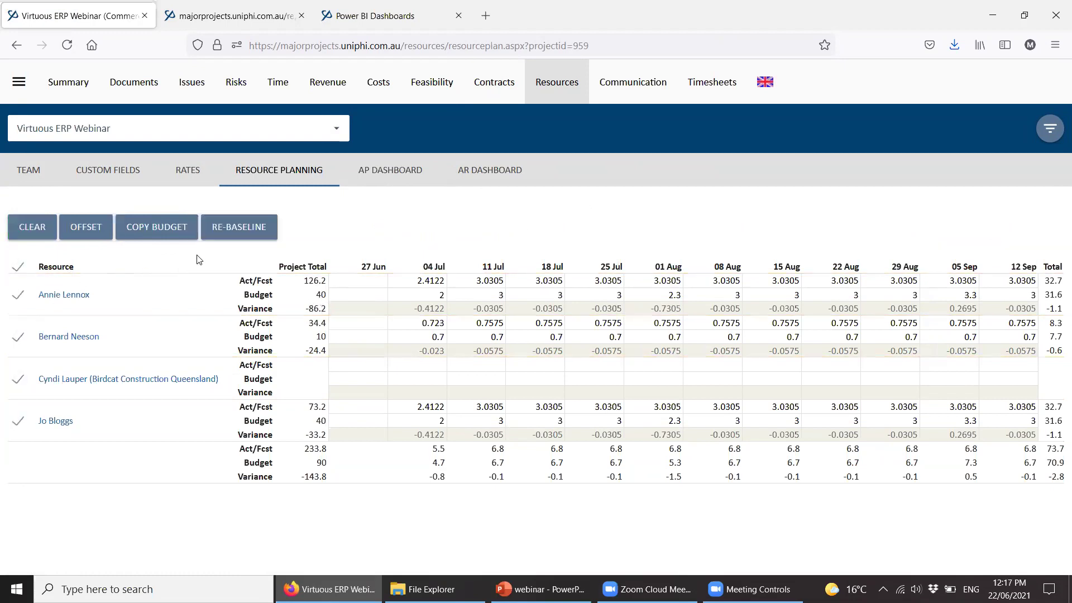
left_click(233, 237)
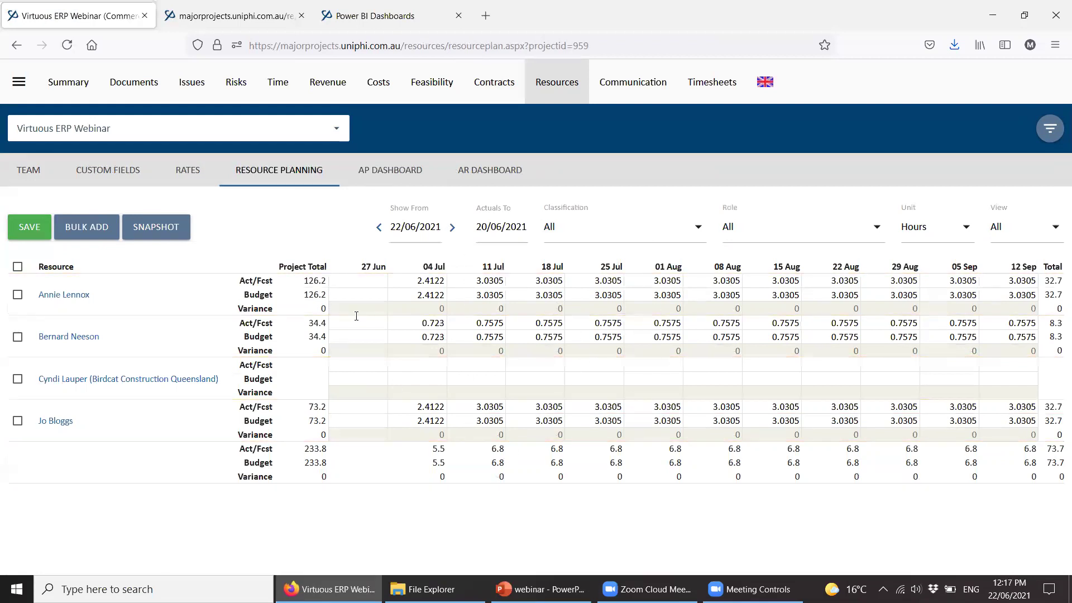
Open the personal weekly timesheet for the week of 13/06/2021
left_click(695, 84)
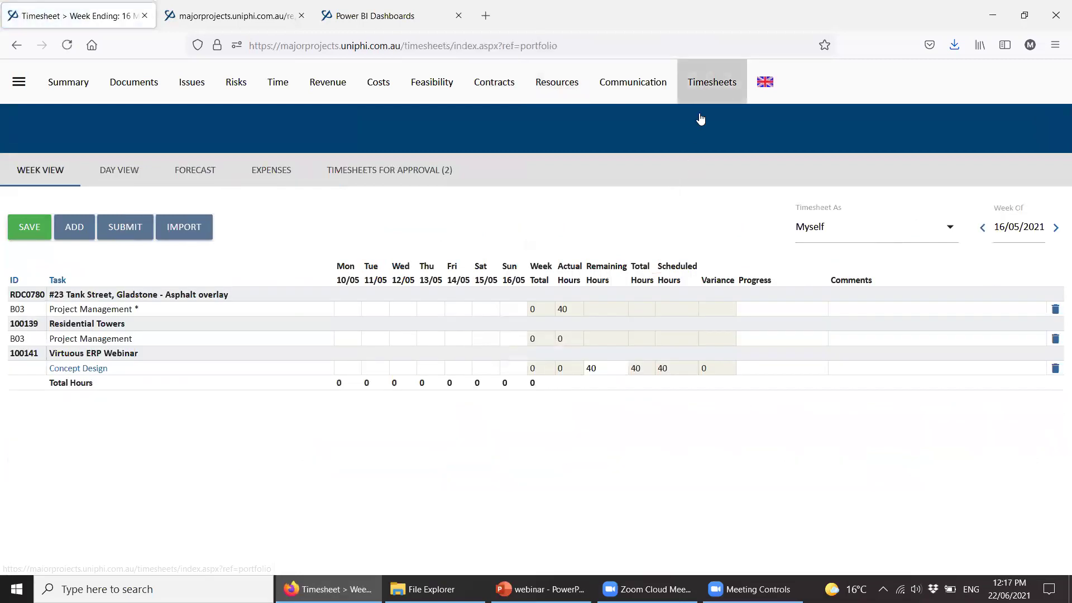
left_click(20, 84)
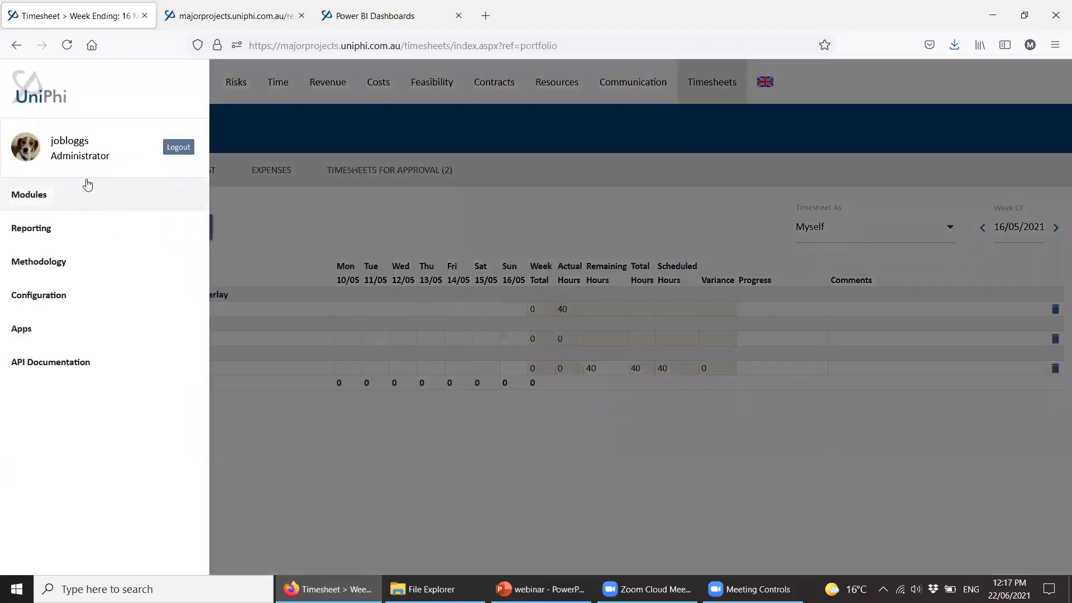
left_click(391, 204)
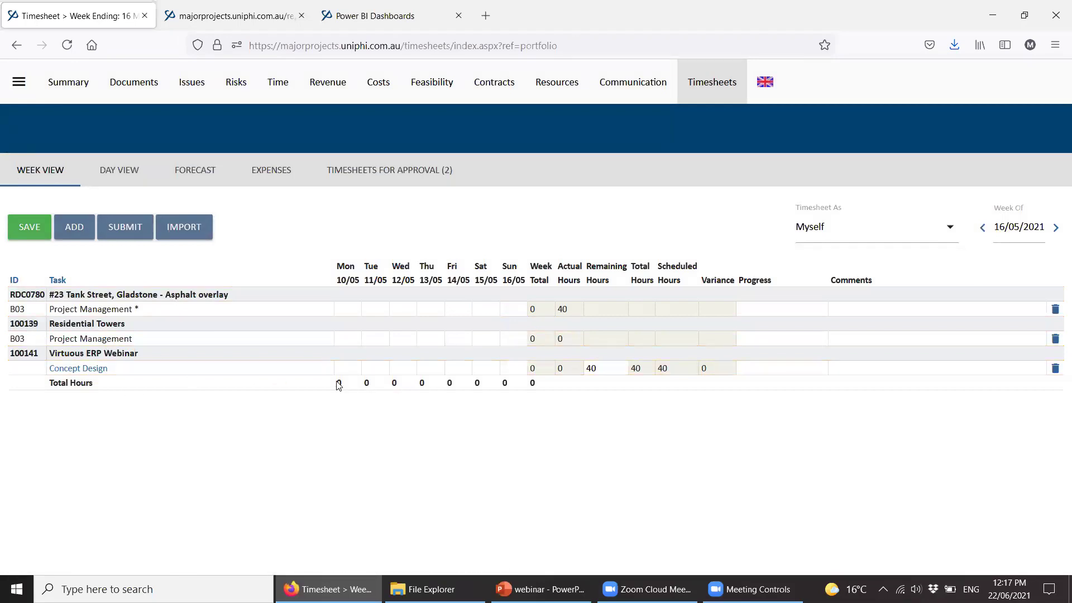
left_click(1059, 232)
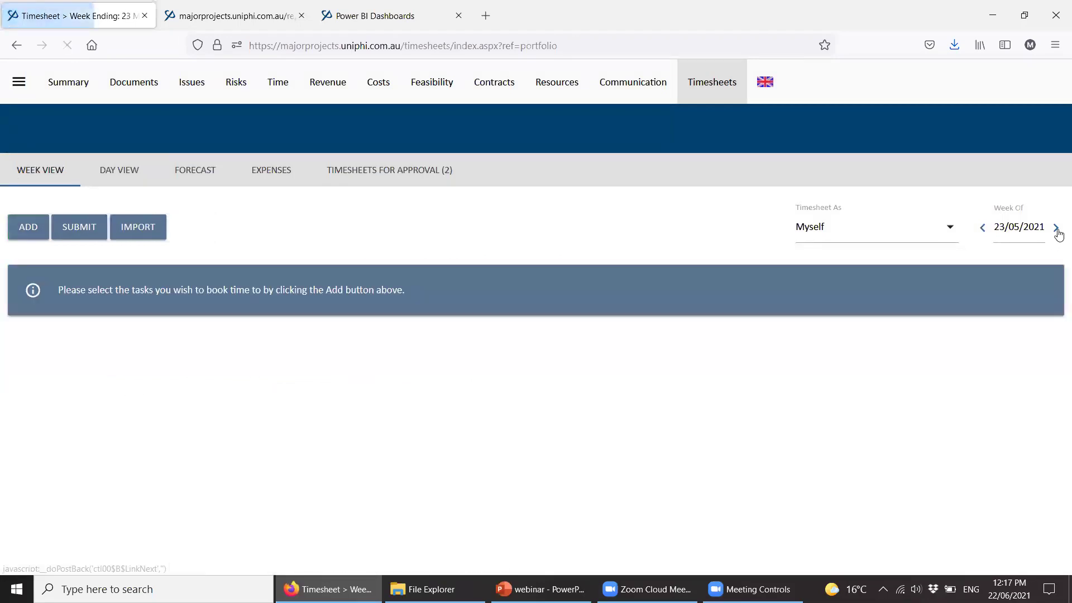
left_click(1058, 231)
left_click(1058, 231)
left_click(1059, 231)
left_click(1058, 231)
left_click(978, 232)
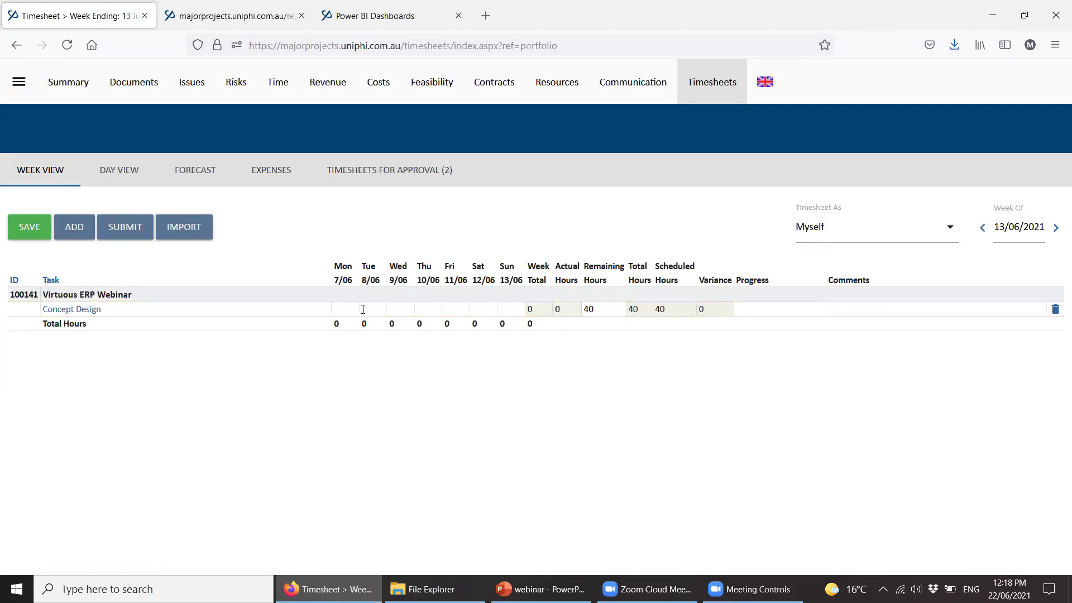
Add the Detailed Design task of the Virtuous ERP Webinar project to the timesheet
left_click(75, 227)
left_click(106, 295)
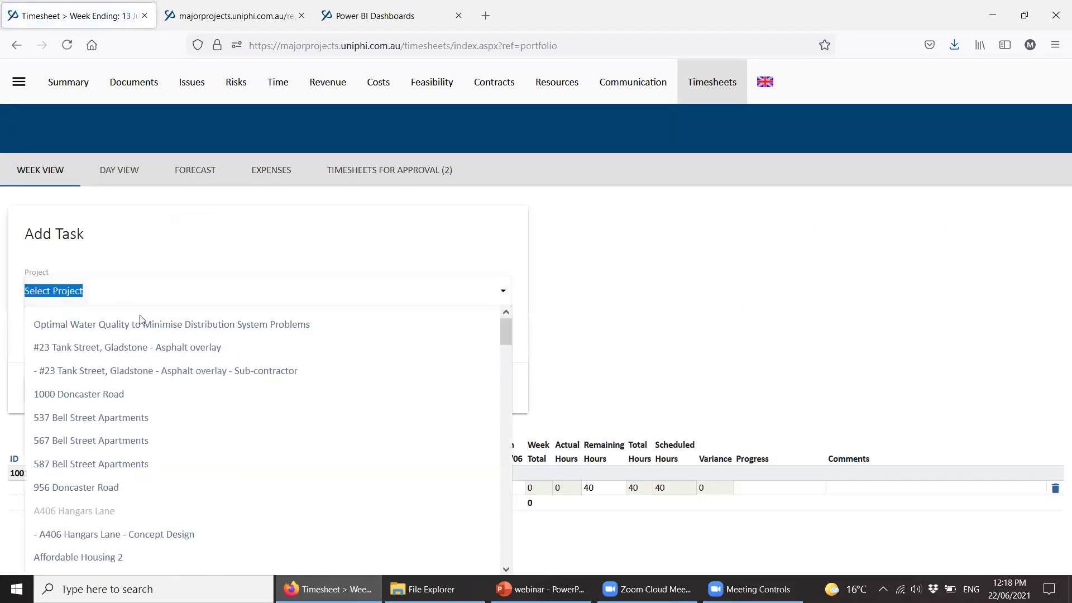
type("vir")
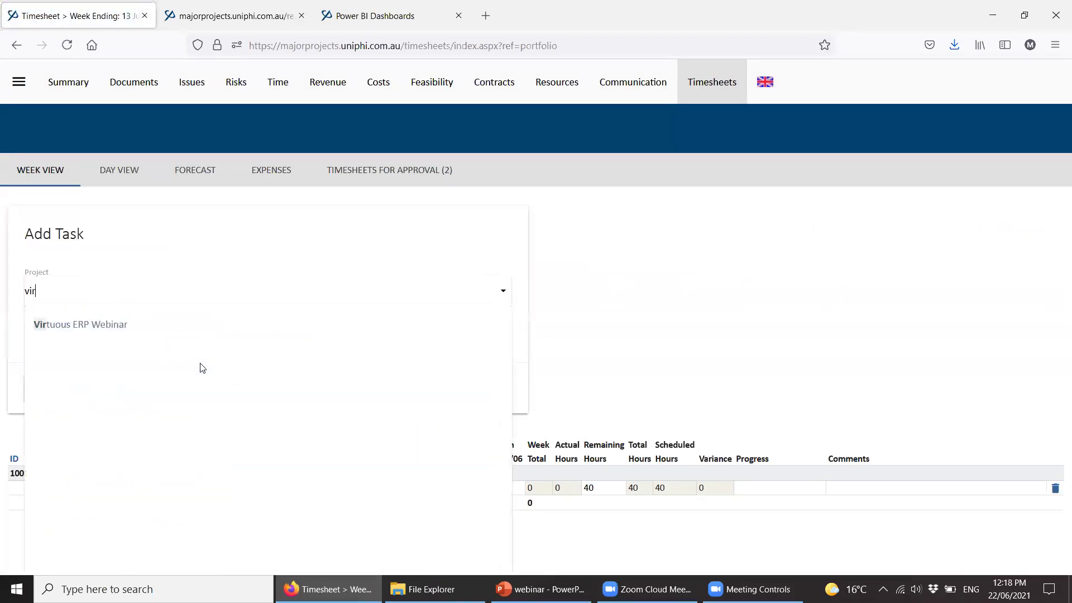
left_click(196, 329)
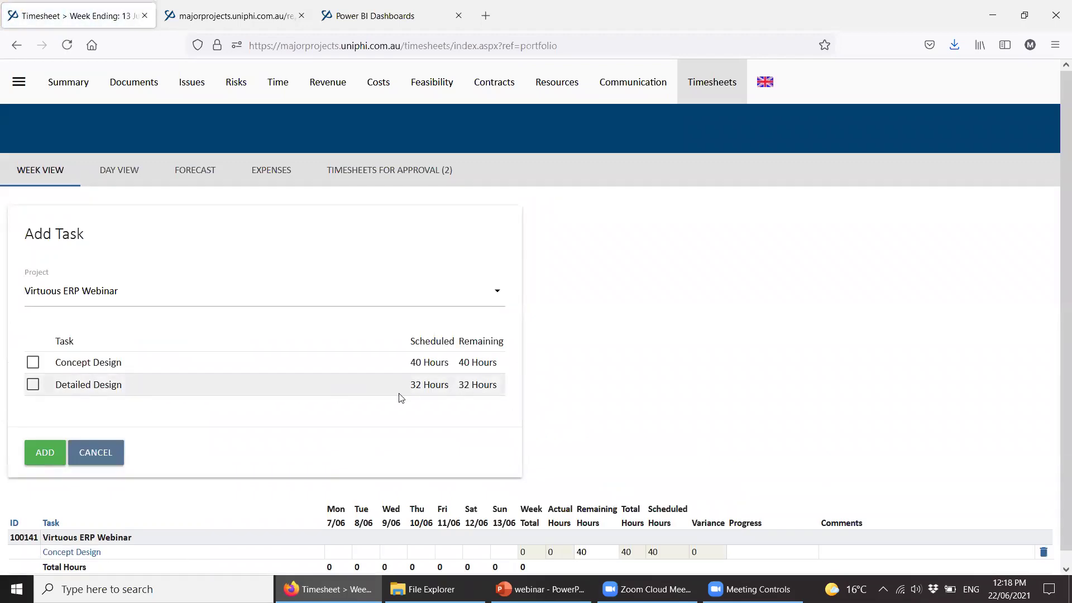
left_click(33, 385)
left_click(45, 452)
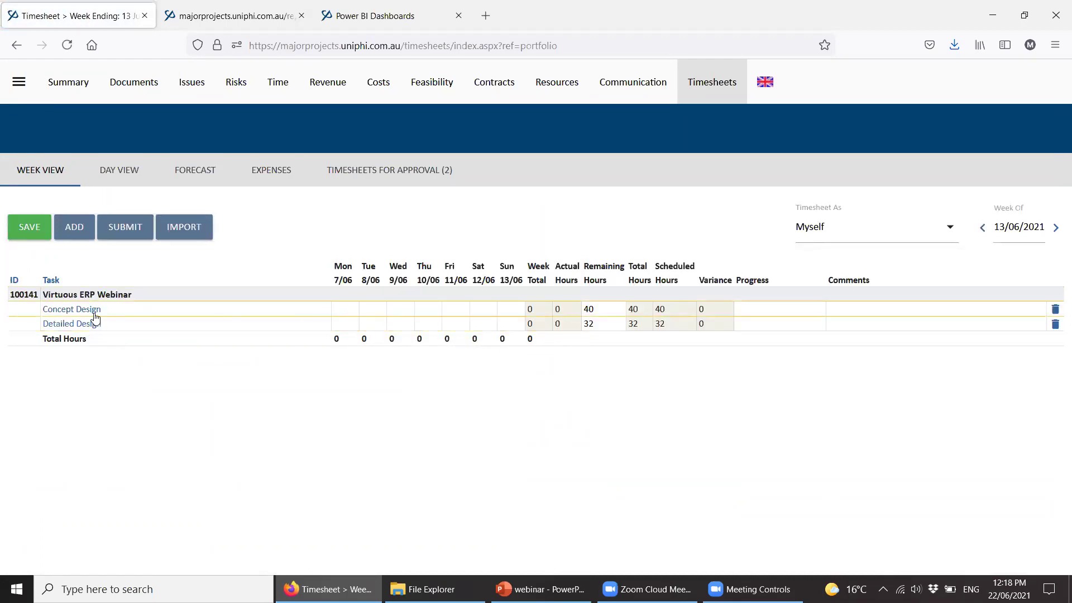
Book 5 hours per day to Concept Design from Monday 7/06 to Friday 11/06, save, and submit the timesheet
left_click(348, 310)
type("5")
key("Tab")
type("5")
key("Tab")
type("5")
key("Tab")
type("5\t5")
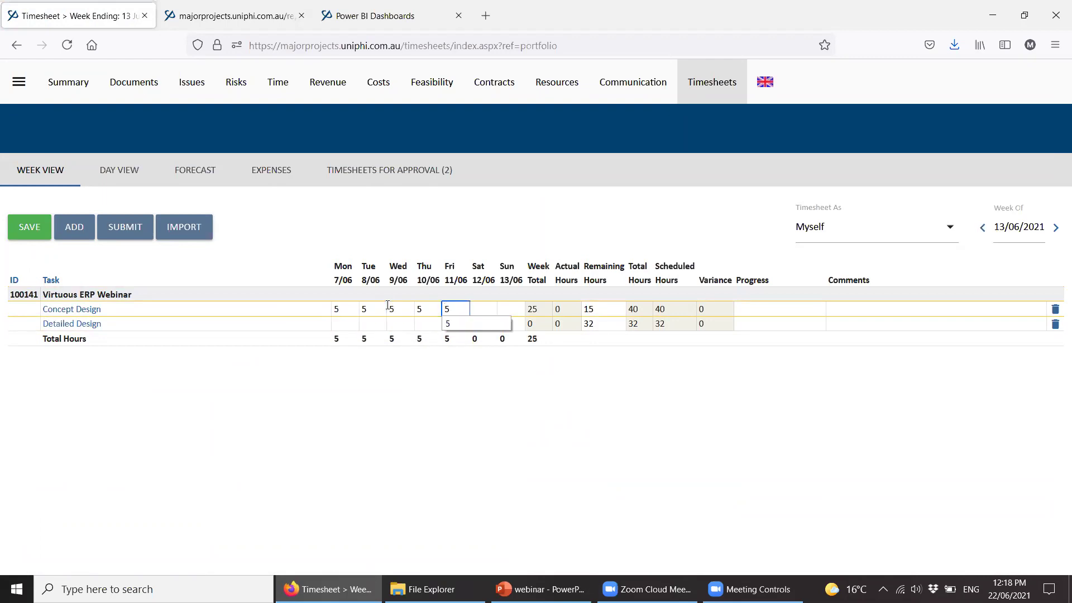
left_click(38, 227)
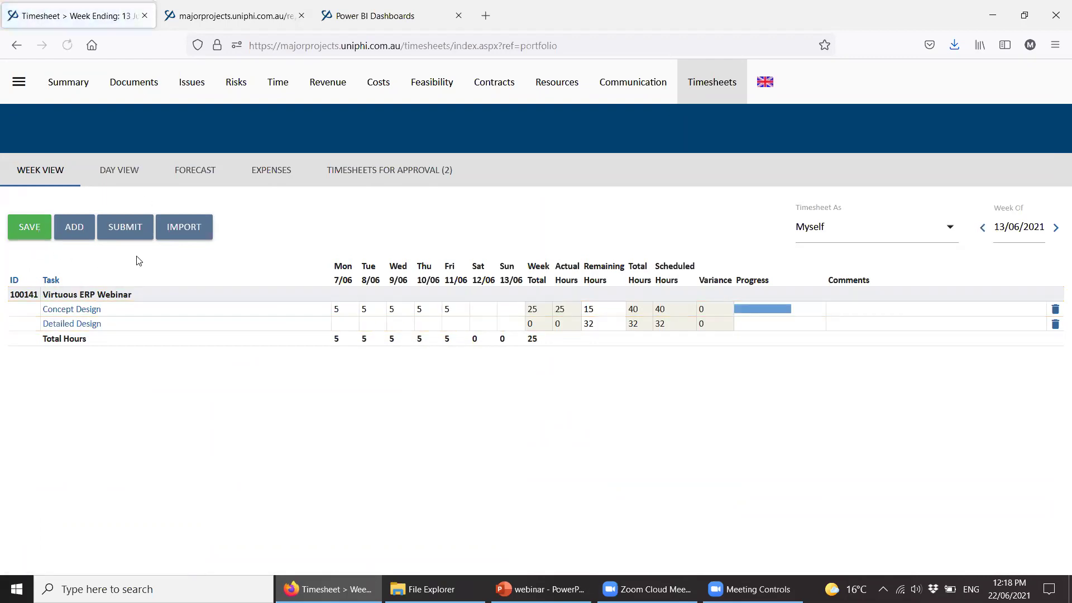
left_click(131, 236)
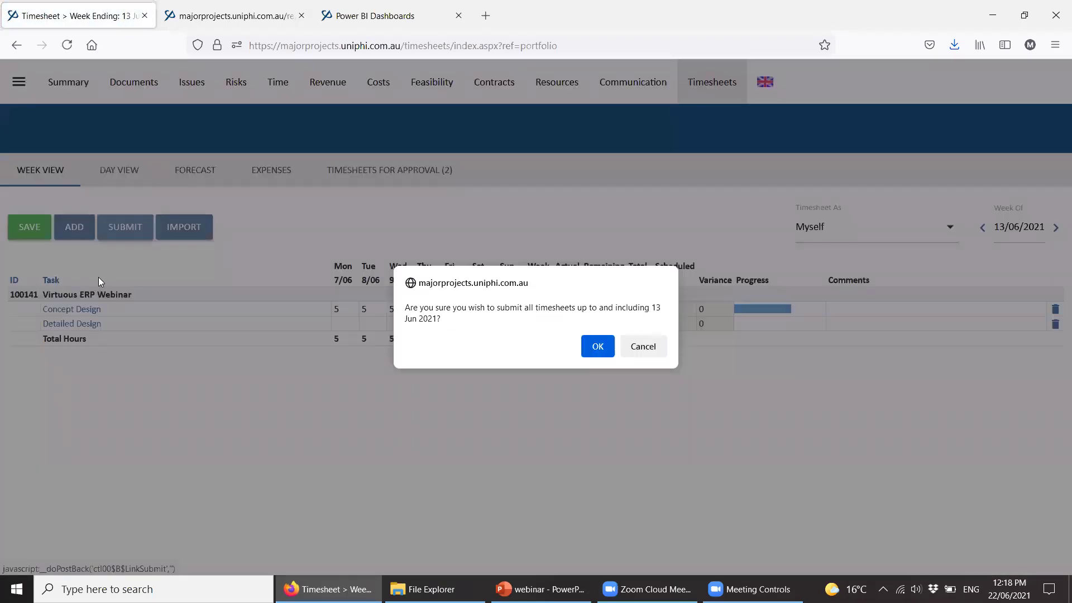
left_click(595, 349)
Switch to the first named colleague's timesheet and add the Virtuous ERP Webinar tasks Concept Design and Detailed Design to the week of 16/05/2021
left_click(815, 239)
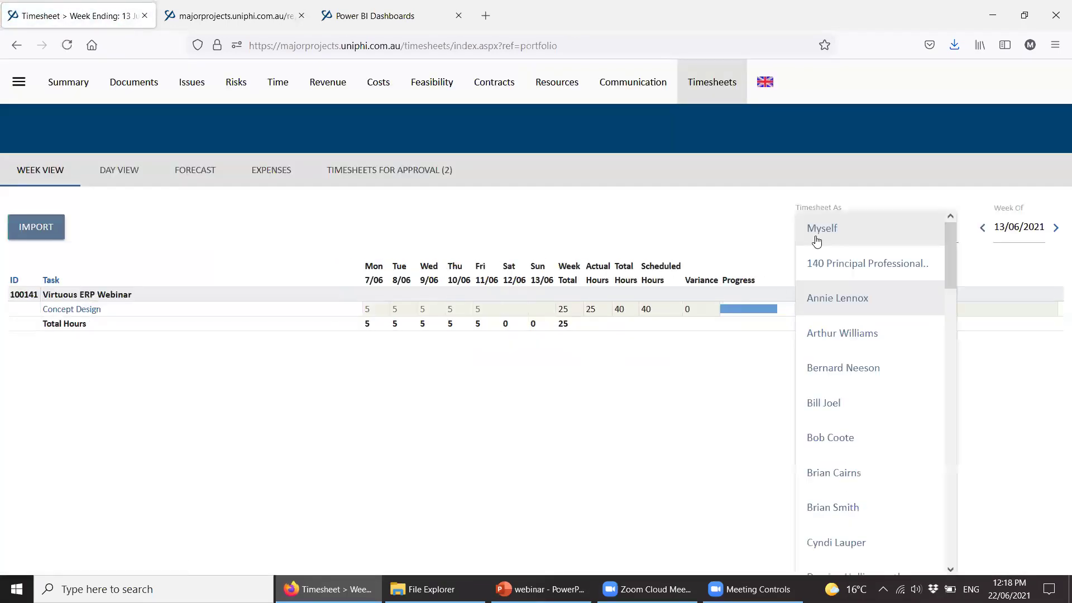
left_click(836, 302)
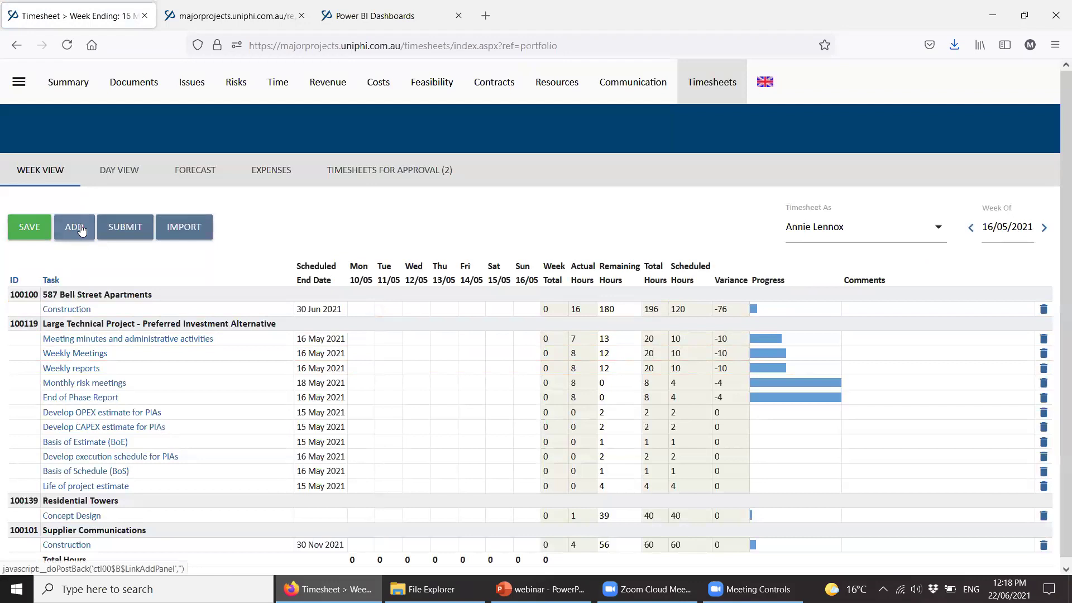
left_click(81, 230)
left_click(170, 282)
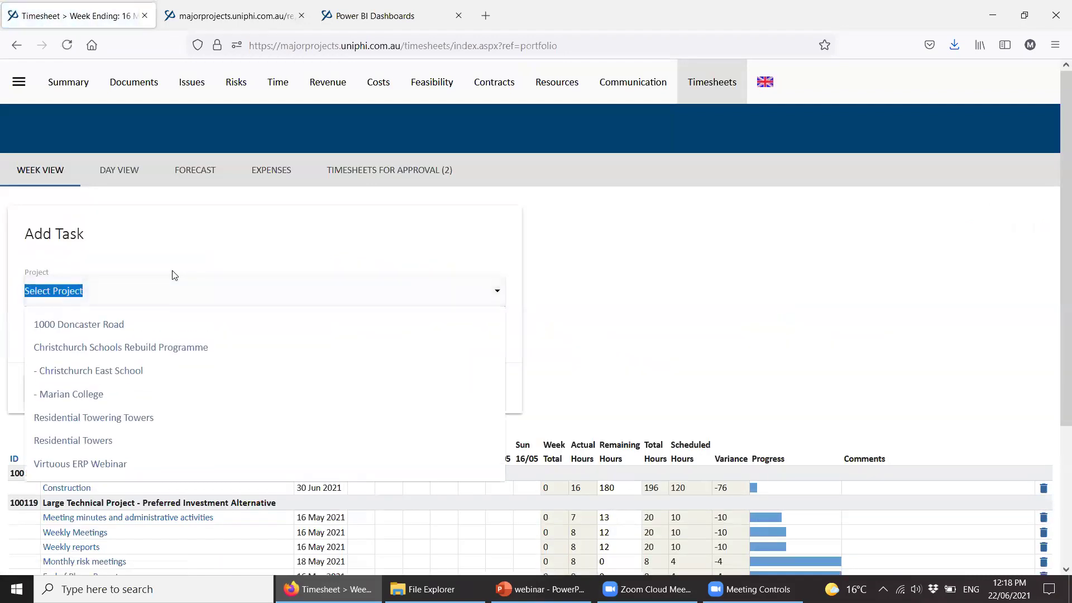
type("virt")
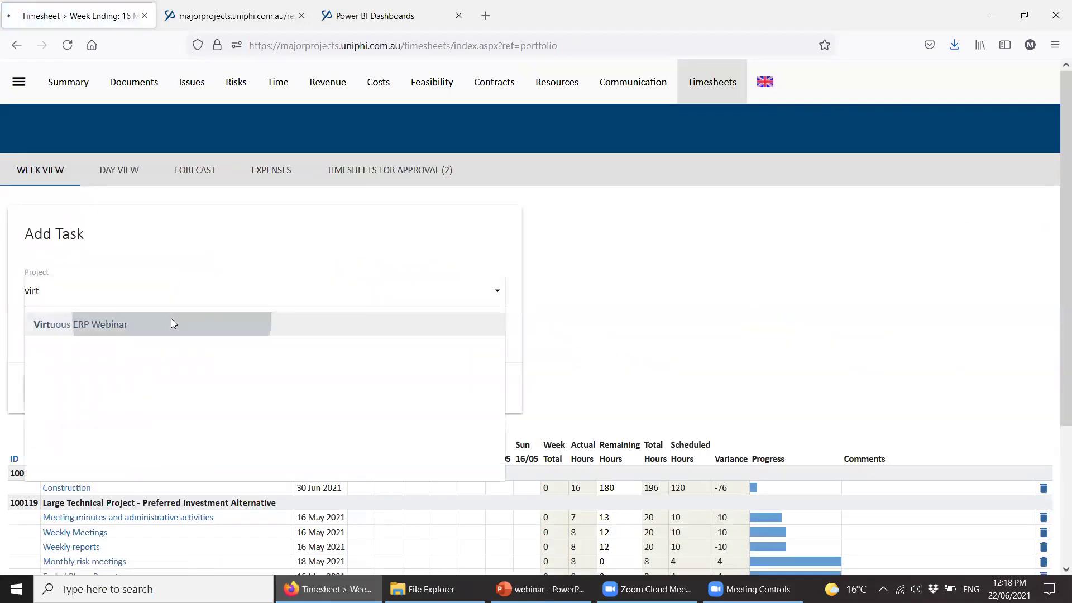
left_click(171, 323)
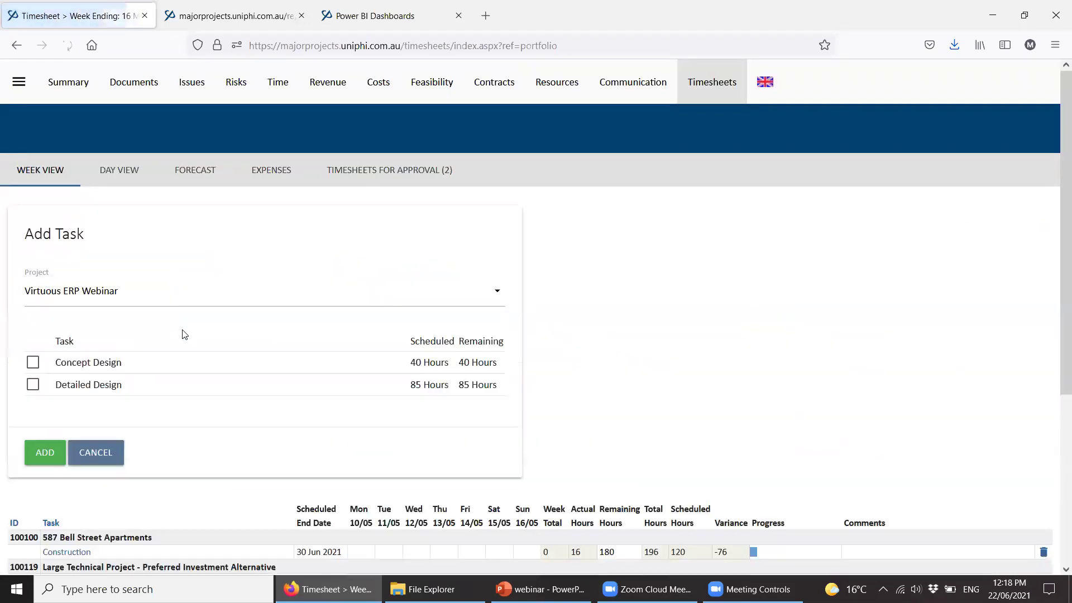
left_click(33, 362)
left_click(75, 387)
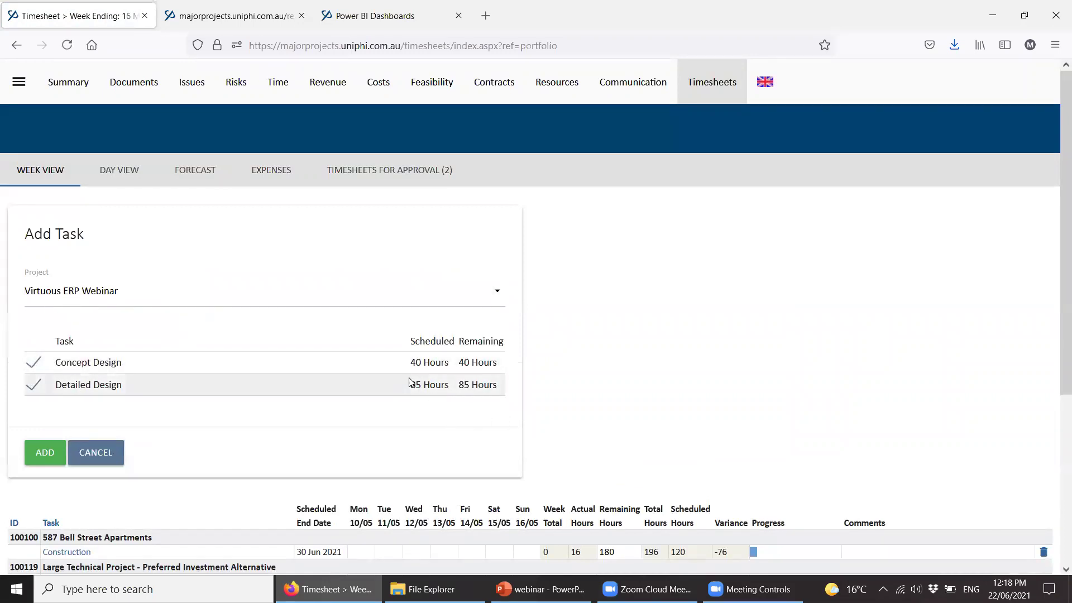
left_click(52, 455)
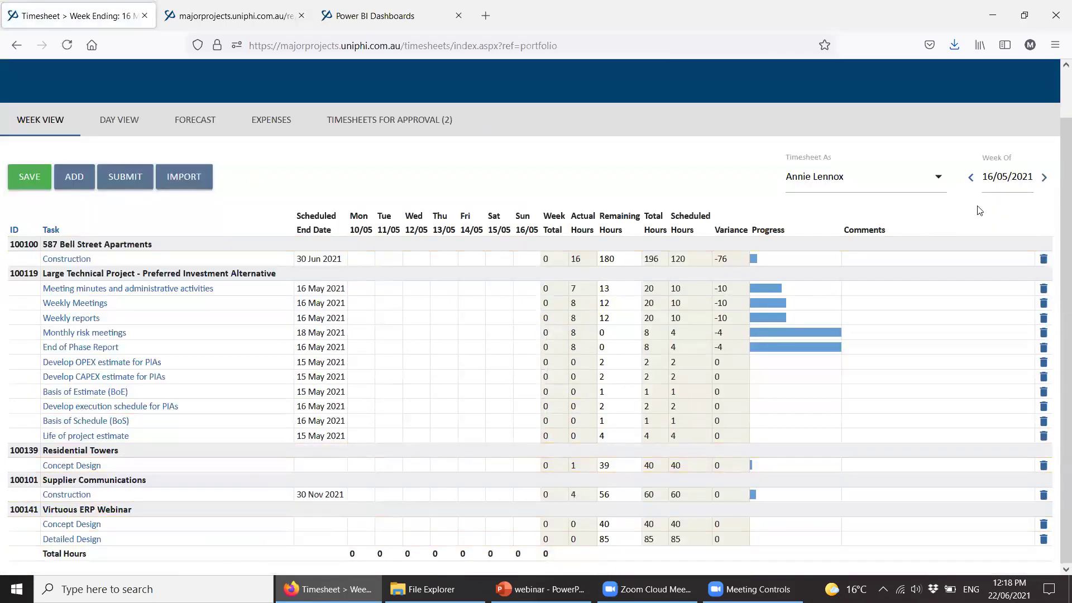
Go to the colleague's week of 20/06/2021 and add the Virtuous ERP Webinar tasks Concept Design and Detailed Design
left_click(1043, 178)
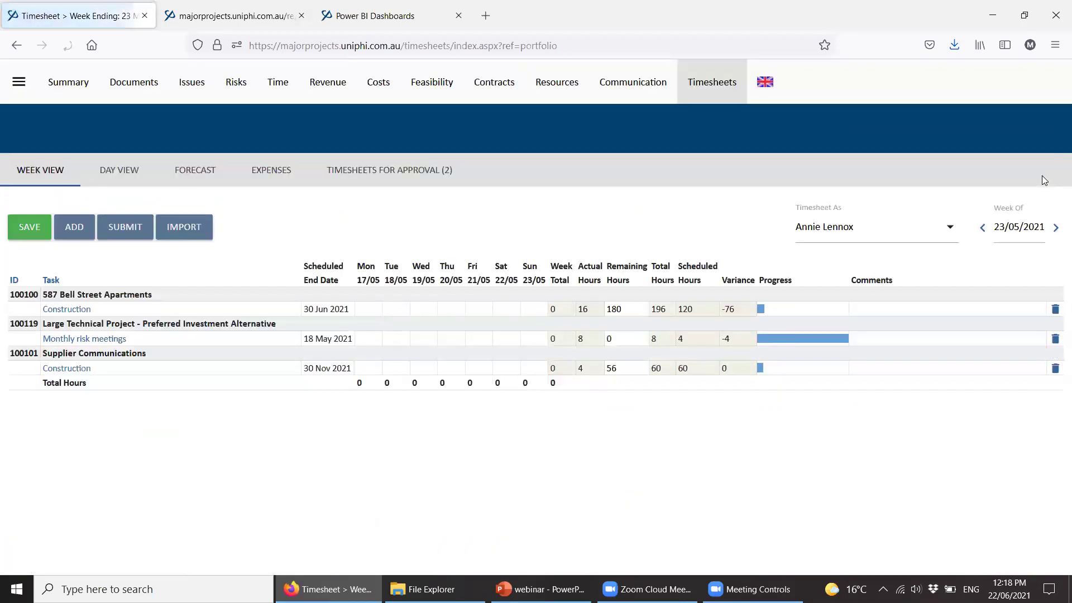
left_click(1058, 231)
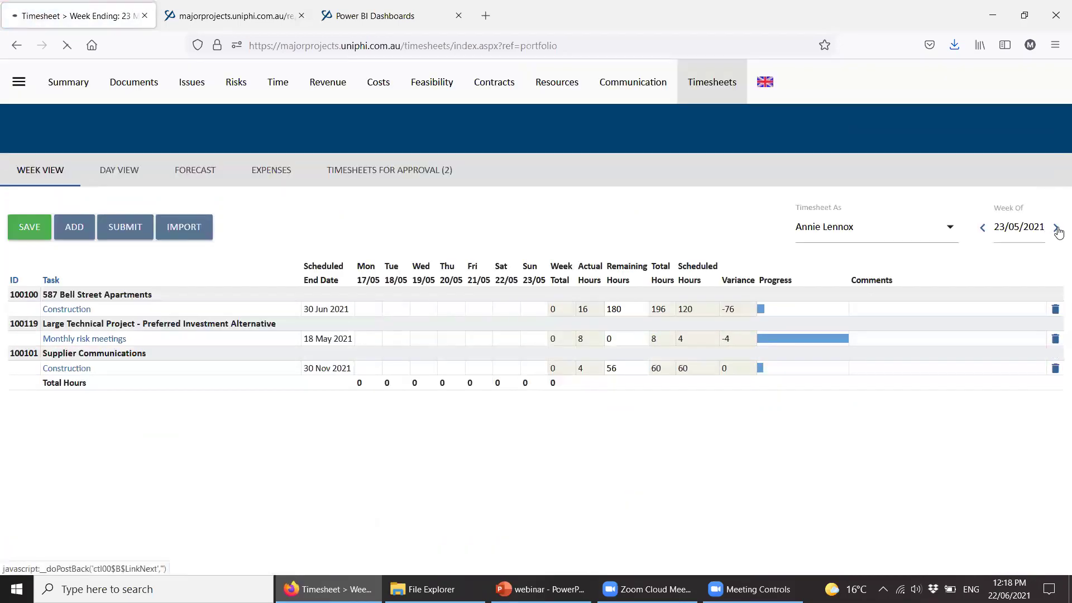
left_click(1057, 232)
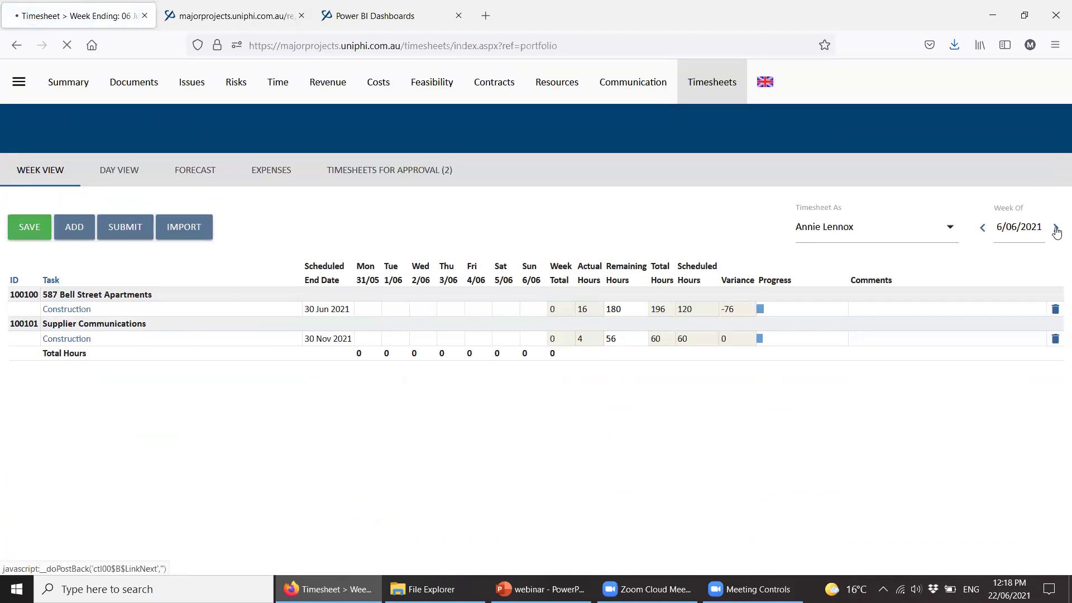
left_click(1056, 228)
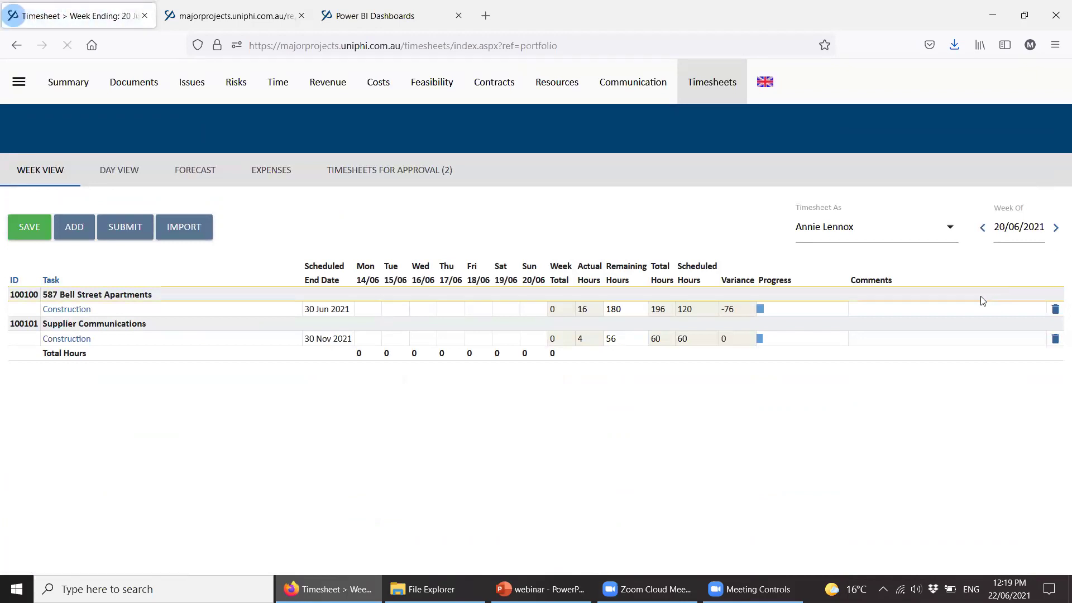
left_click(88, 232)
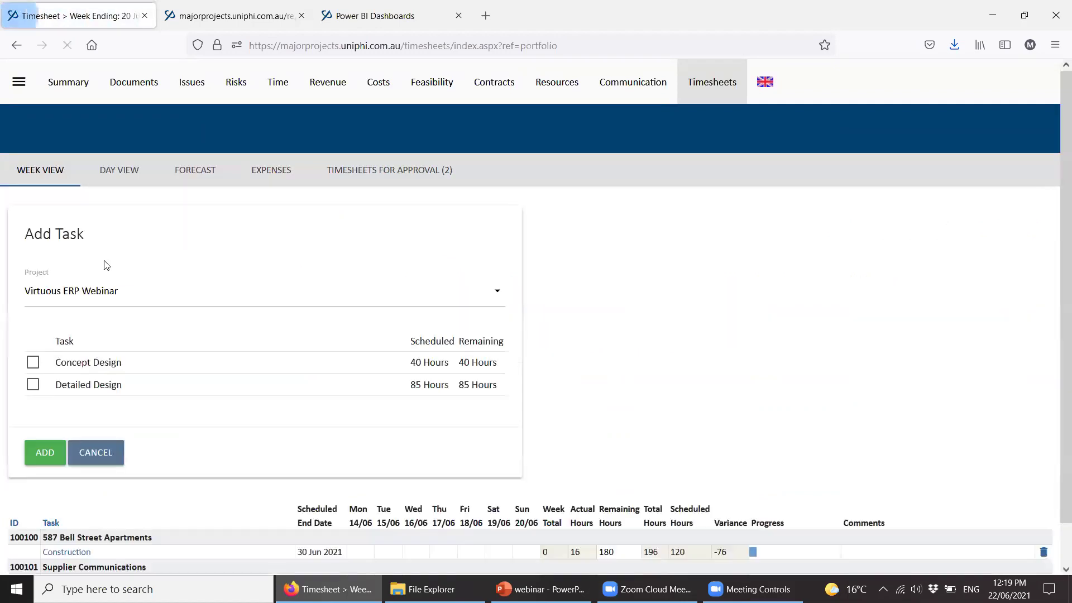
left_click(33, 363)
left_click(33, 385)
left_click(44, 453)
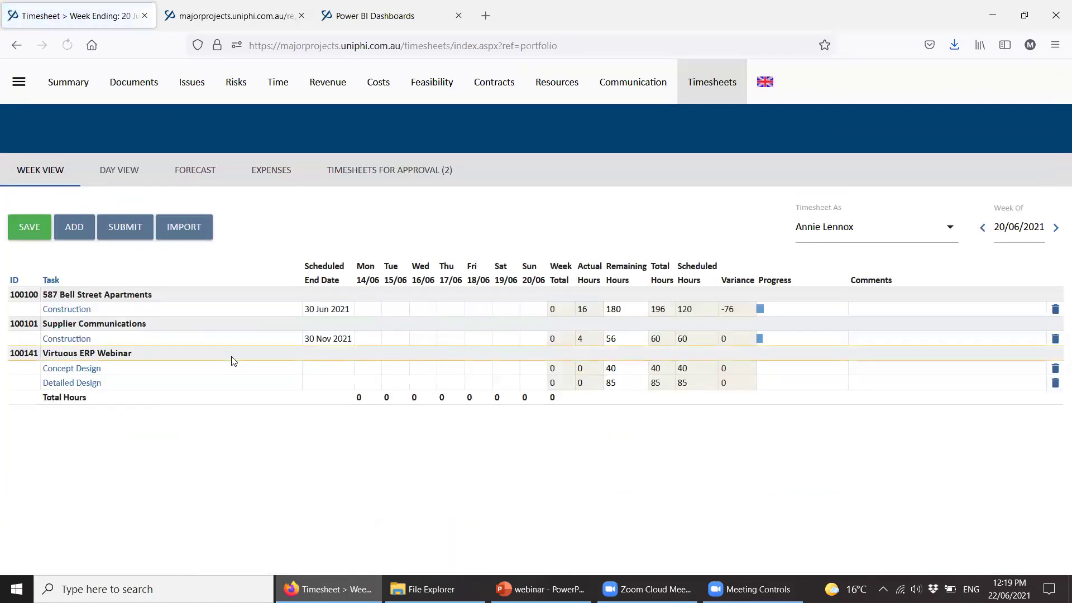
Book 5 hours per day to Concept Design from 14/06 to 18/06, set its remaining hours to 40, and save
left_click(373, 368)
type("5")
key("Tab")
type("5")
key("Tab")
type("5")
key("Tab")
type("5")
key("Tab")
type("5")
left_click(365, 382)
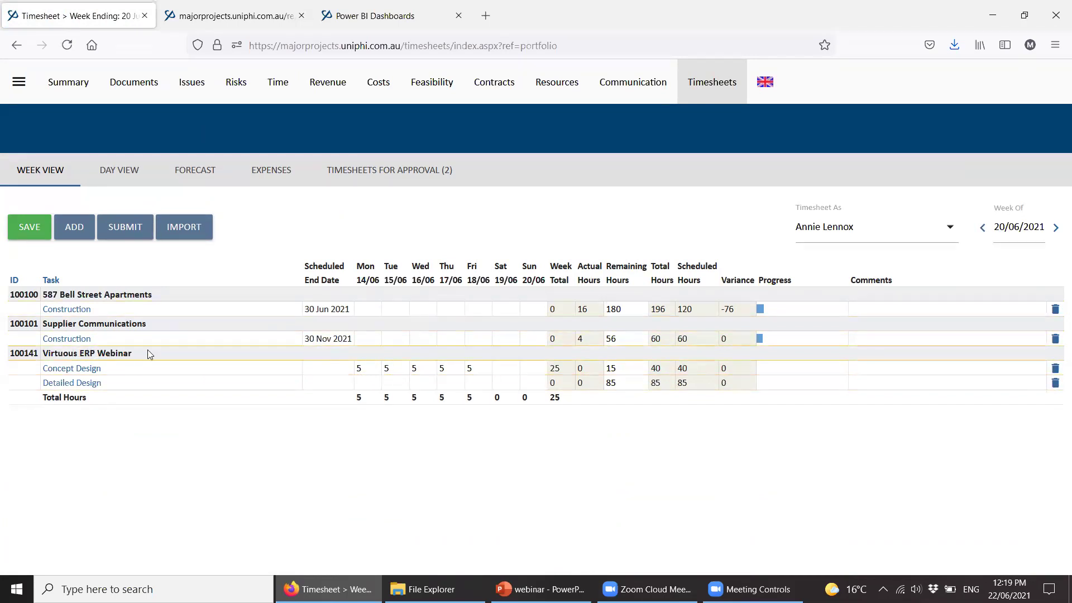
left_click(555, 371)
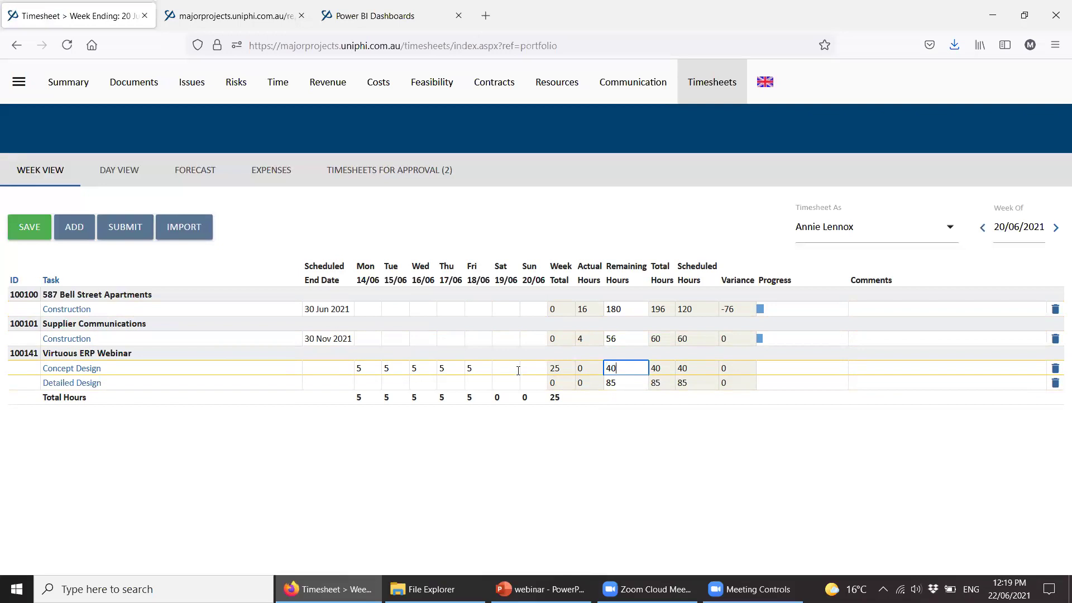
left_click(28, 227)
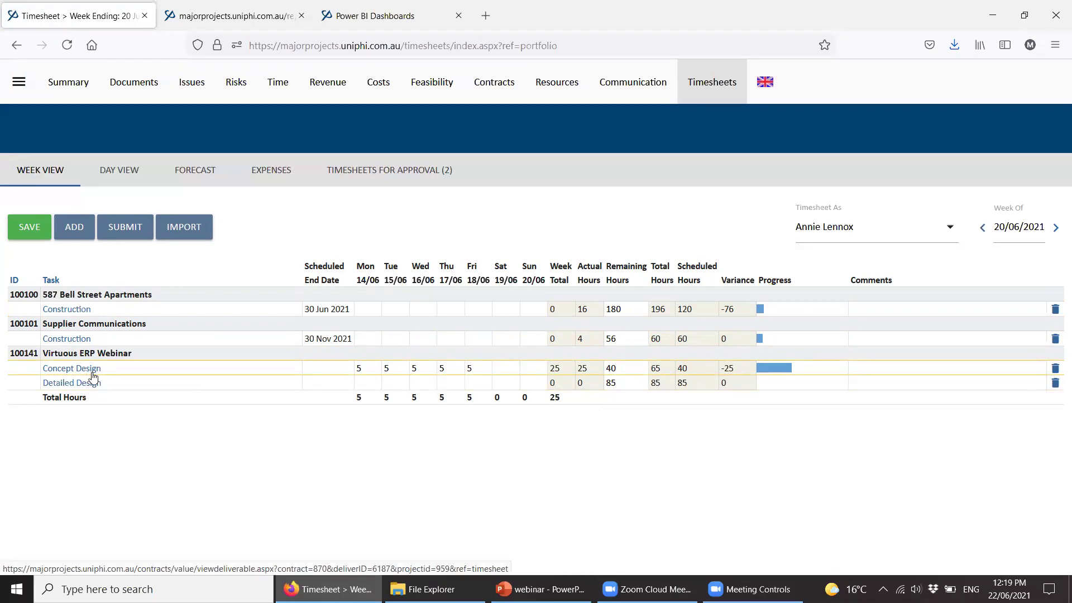
Check the resource hours on the Concept Design deliverable, return to the timesheet, and submit all timesheets up to 20 Jun 2021
left_click(80, 371)
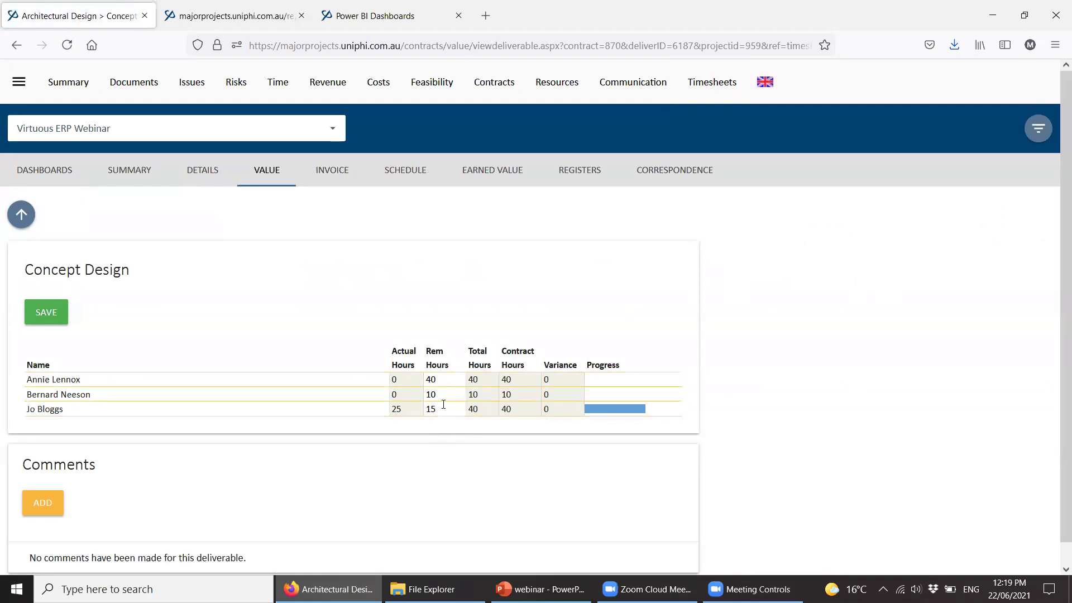
left_click(17, 45)
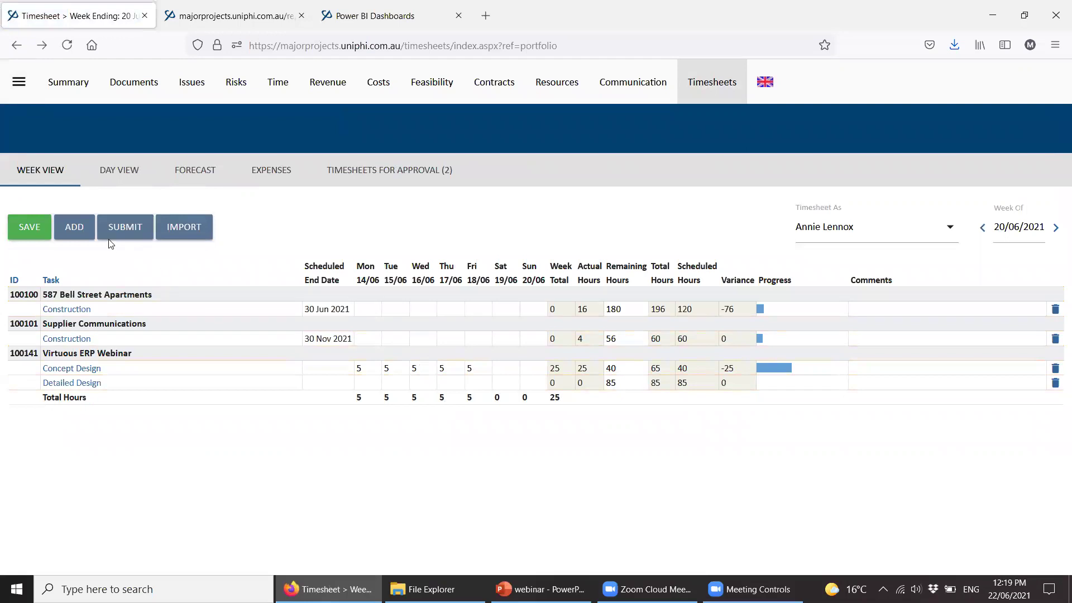
left_click(125, 229)
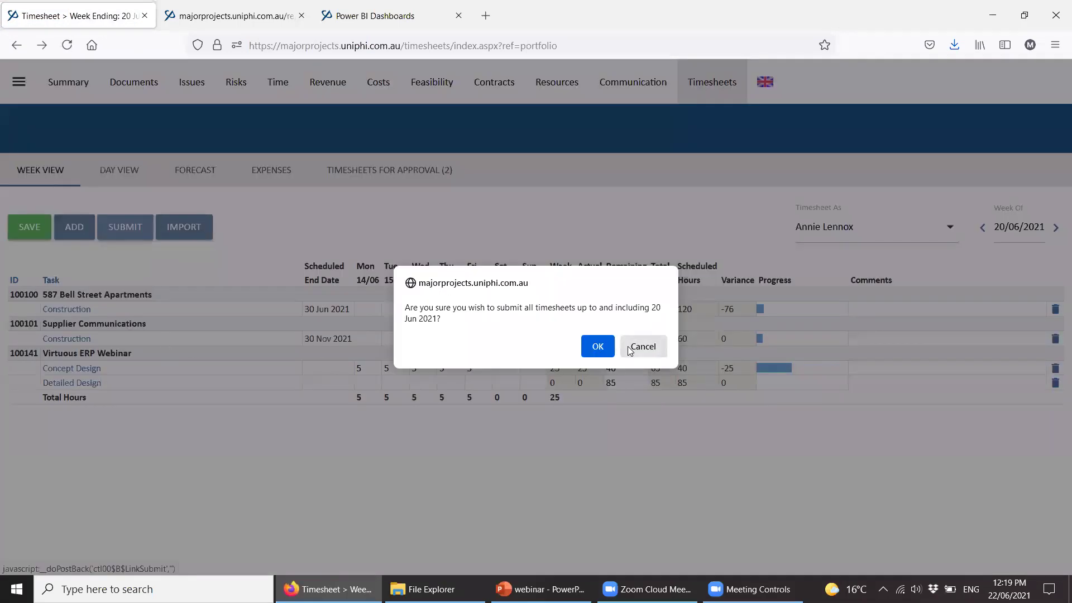
left_click(596, 347)
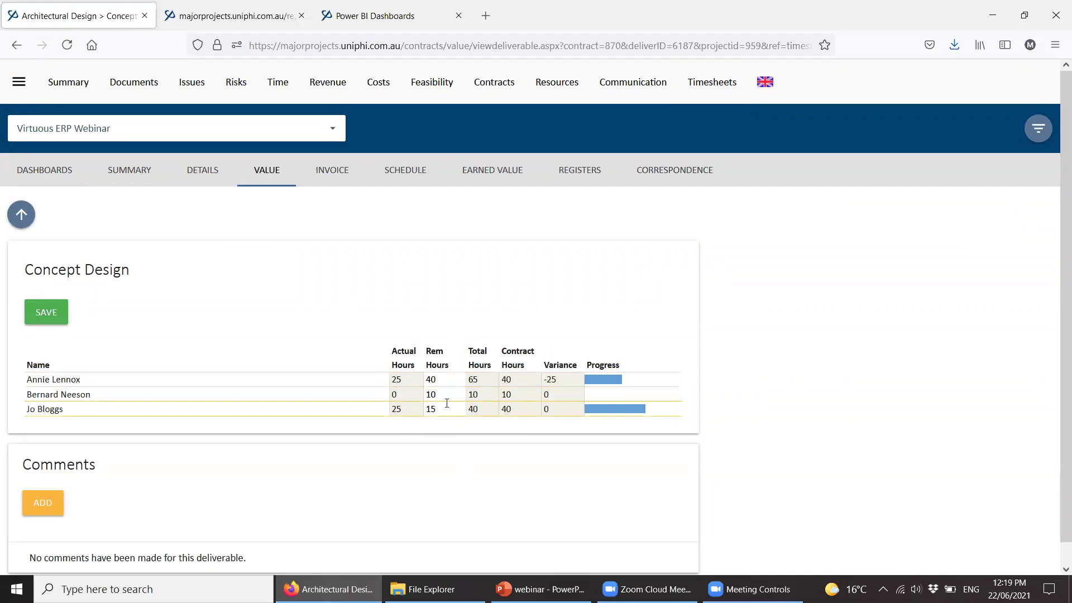
Set the first listed resource's remaining hours on the Concept Design deliverable to 15 and save
left_click(453, 377)
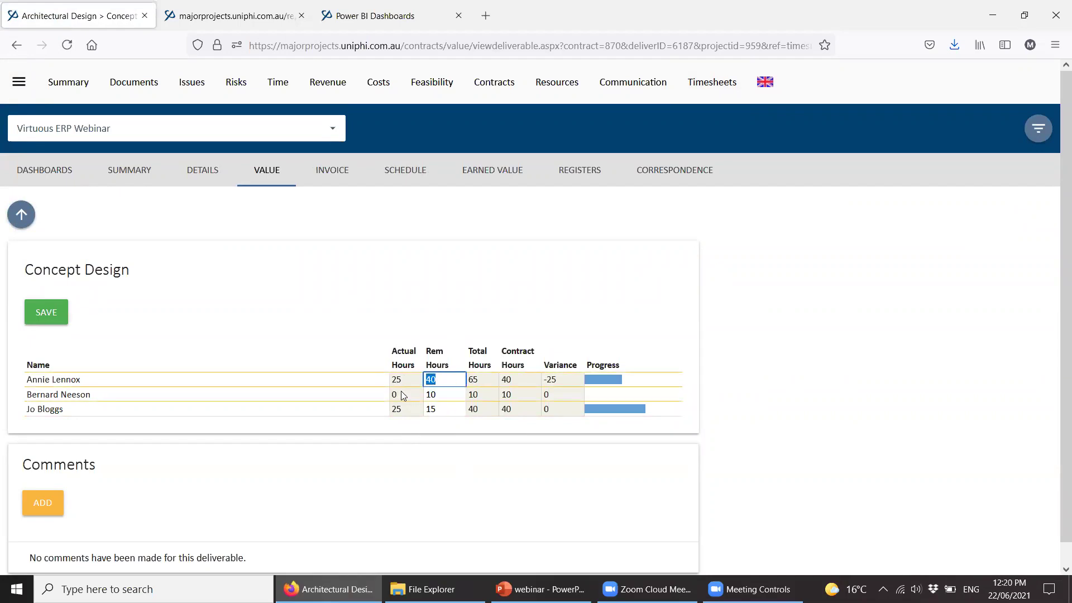
type("15")
left_click(46, 312)
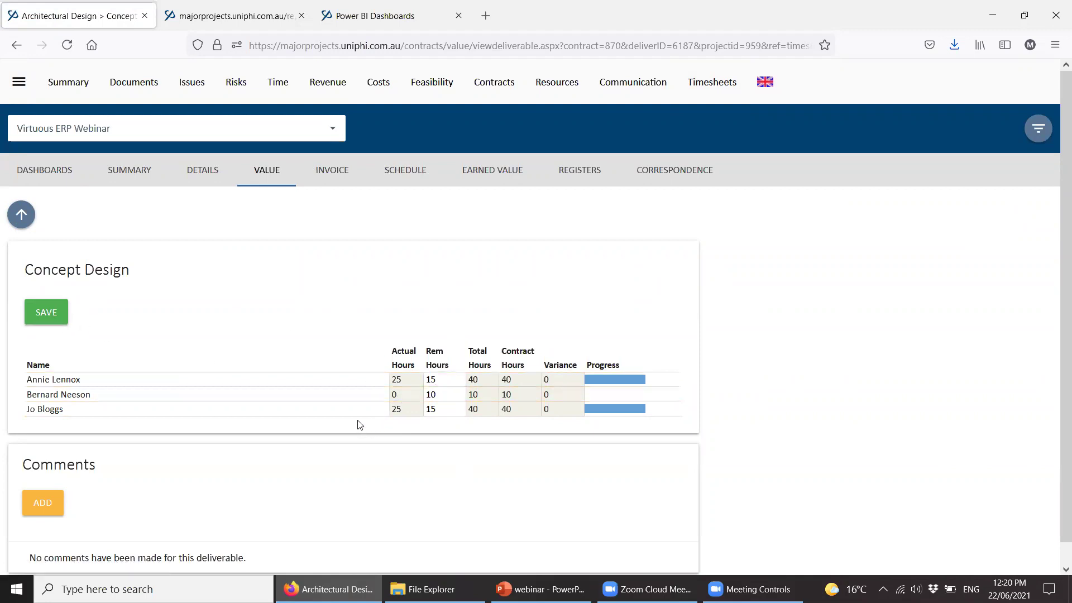
Set the first listed resource's remaining hours on the Concept Design deliverable to 25 and save
left_click(436, 378)
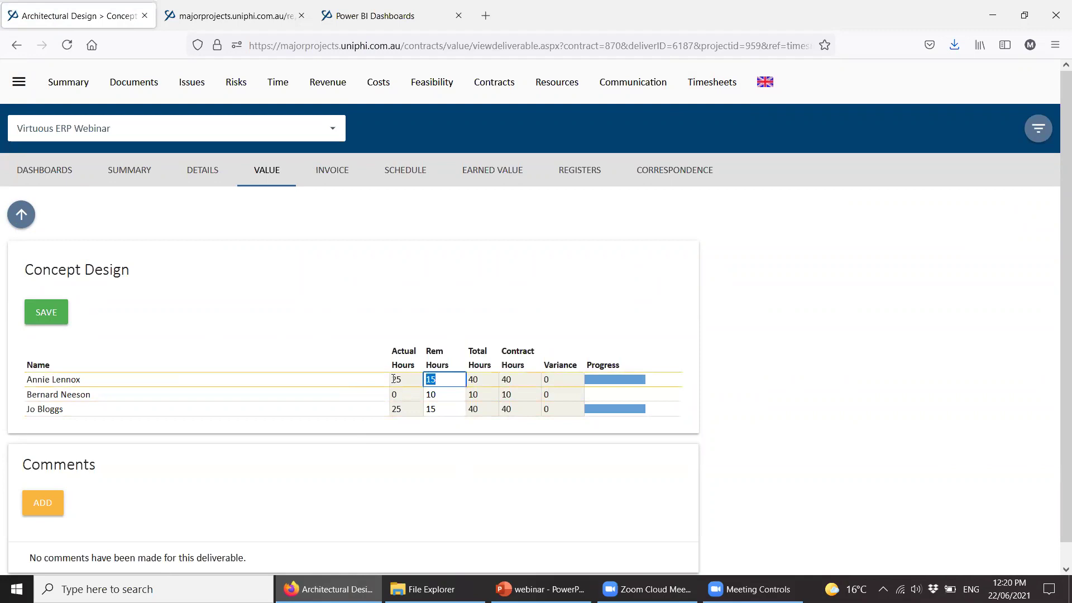
type("25")
left_click(46, 312)
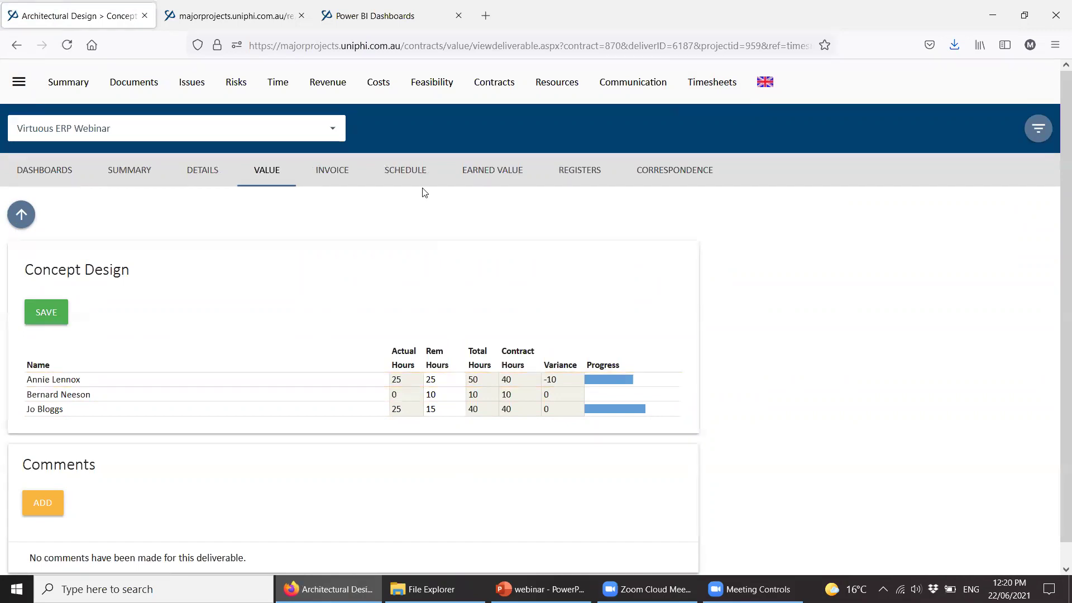
Open the contract's effort schedule and examine the first Concept Design resource's remaining hours and monthly phasing
left_click(406, 172)
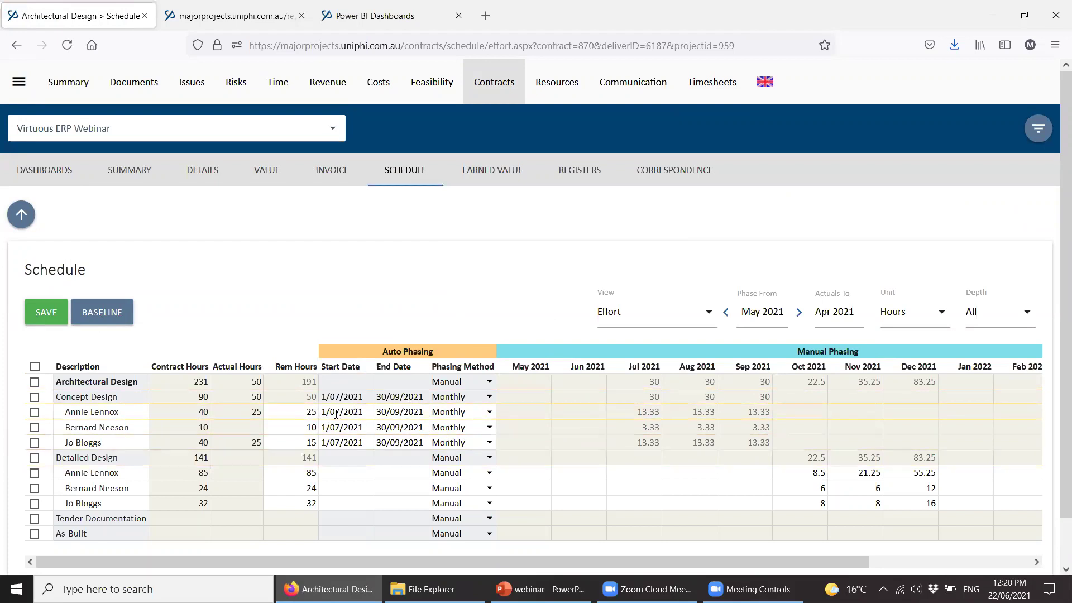
left_click(293, 411)
Open the contract's invoice deliverables, include all of them, set Concept Design to 20 percent complete, and save
left_click(332, 178)
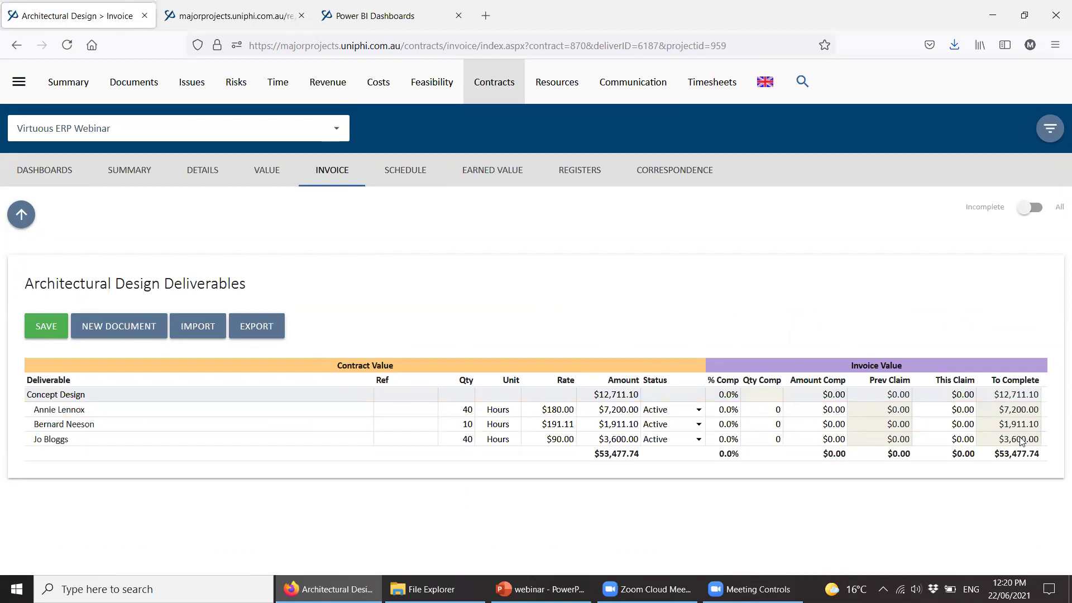
left_click(1027, 213)
left_click(726, 395)
type("20")
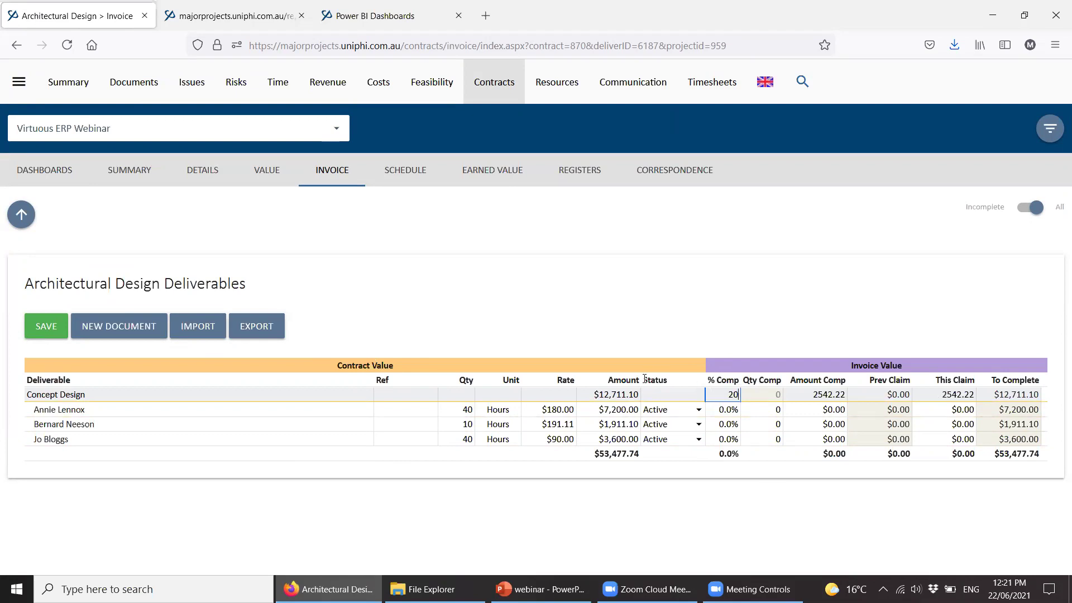
left_click(47, 326)
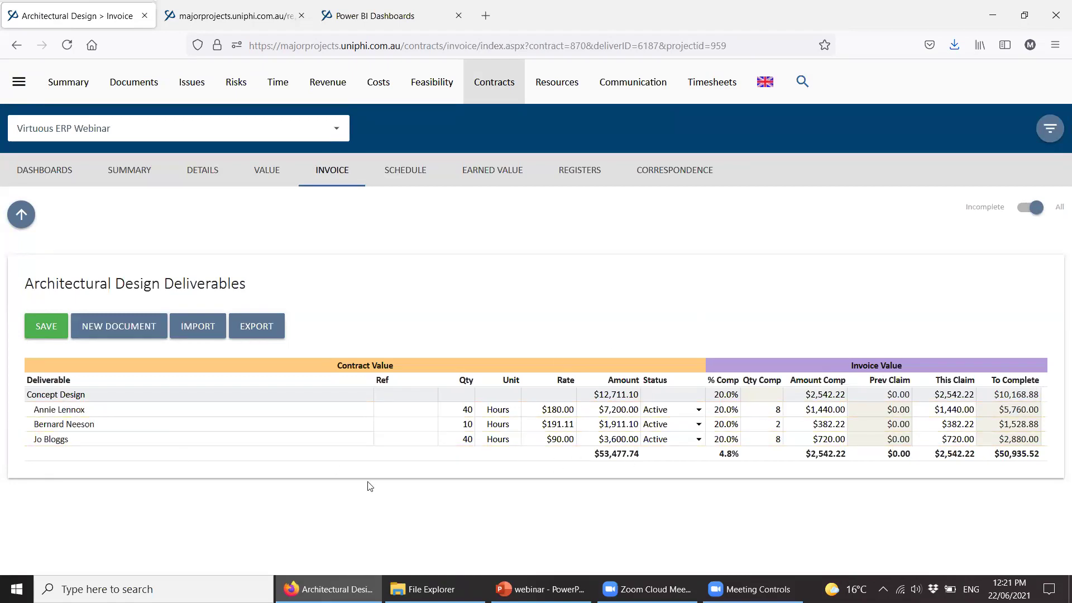
Create a new document from the Invoice template for the Architectural Design contract in the Virtuous ERP Webinar project
left_click_drag(819, 364, 931, 364)
left_click(932, 361)
left_click(121, 327)
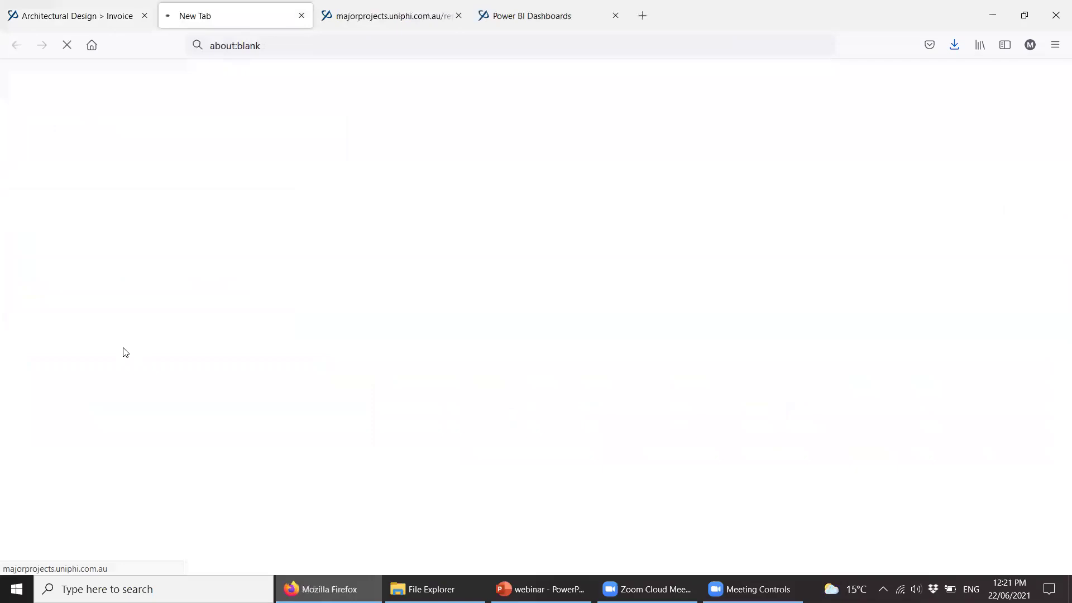
left_click(345, 164)
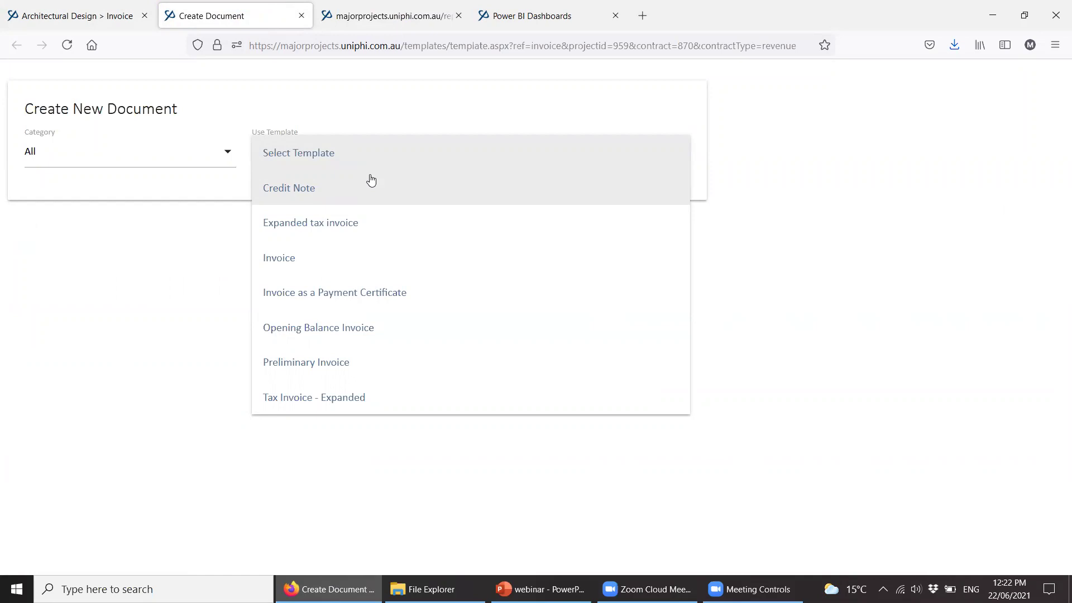
left_click(363, 262)
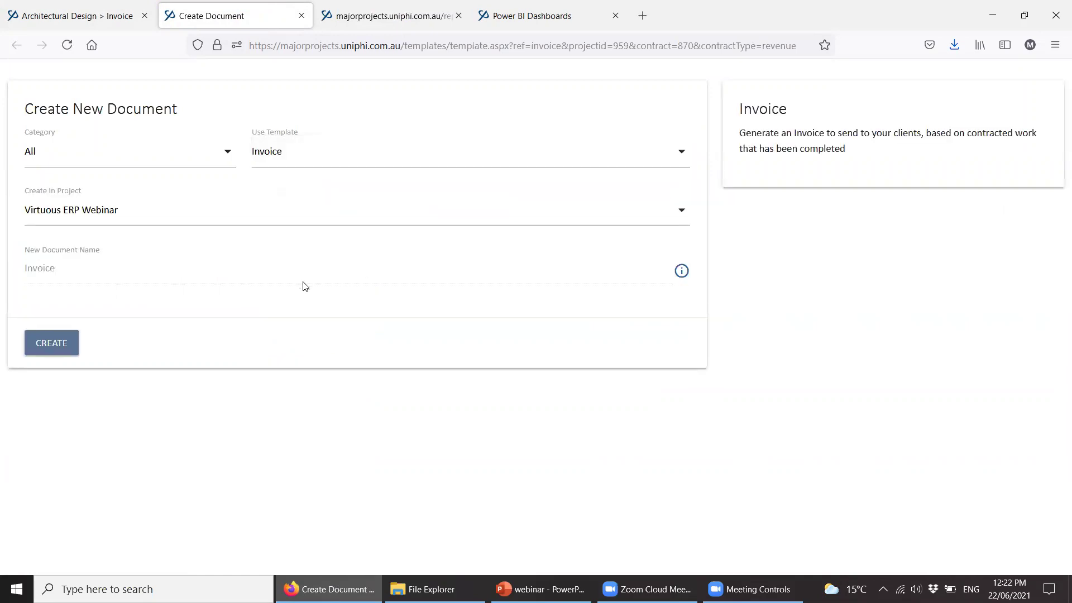
left_click(51, 343)
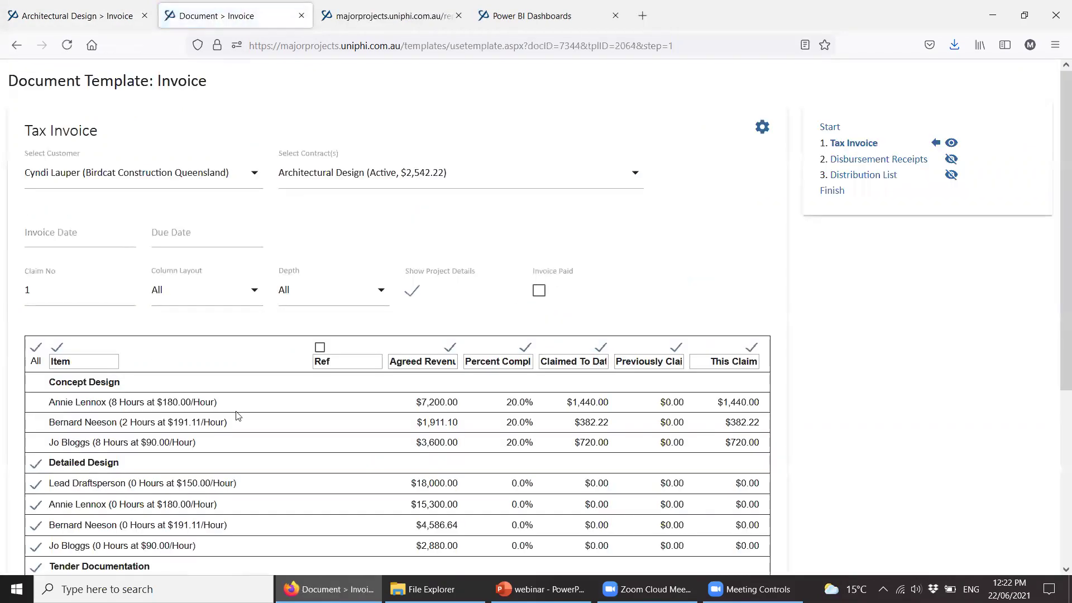
Set the tax invoice's depth to Level 1 and its invoice date to 30/06/2021
left_click(310, 293)
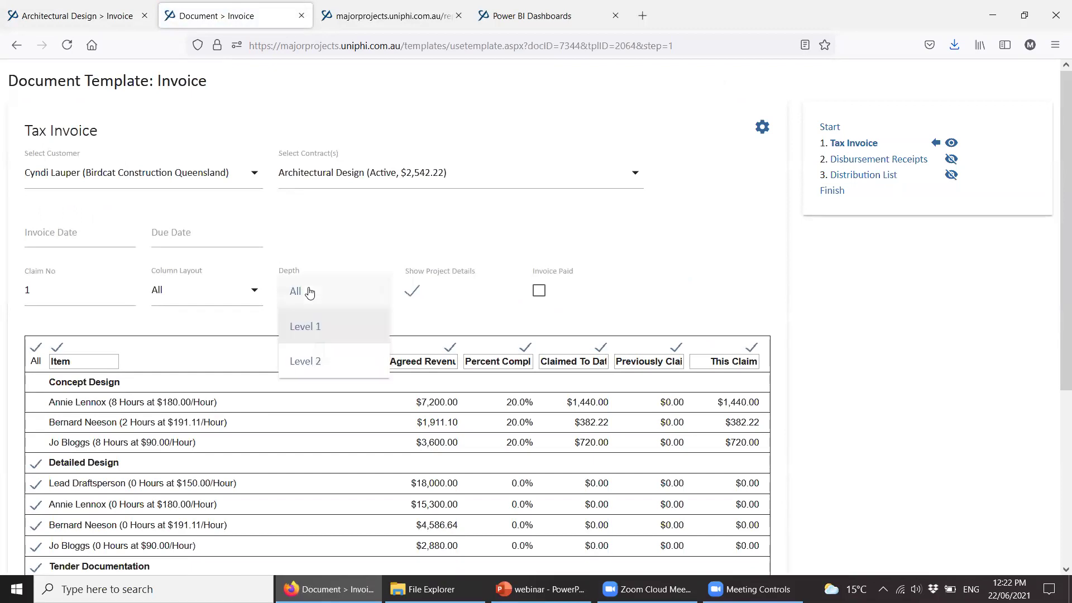
left_click(339, 328)
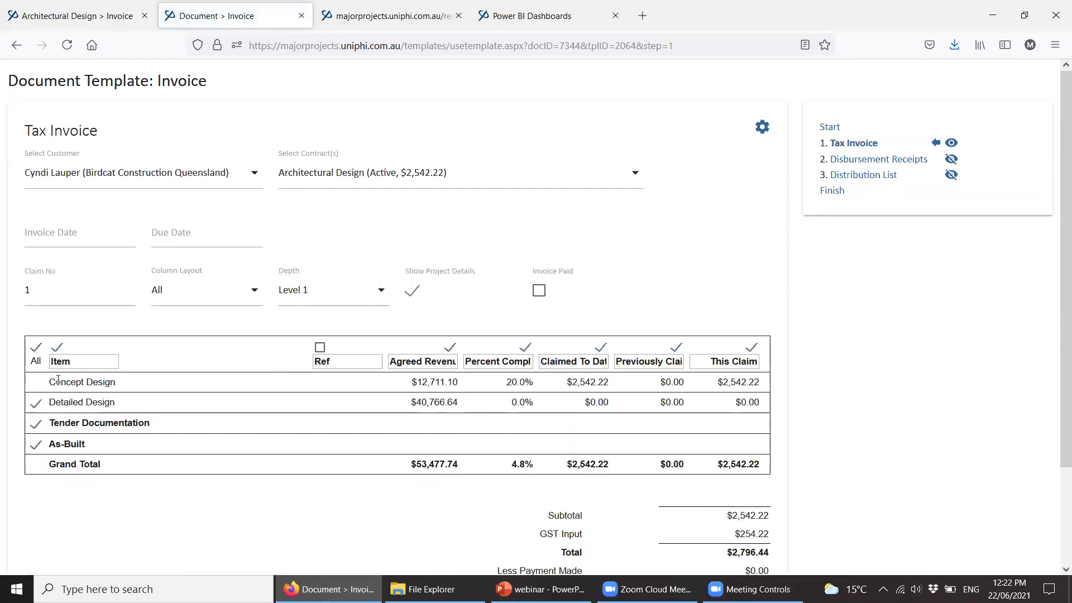
left_click_drag(98, 384, 168, 439)
left_click(224, 414)
left_click(81, 217)
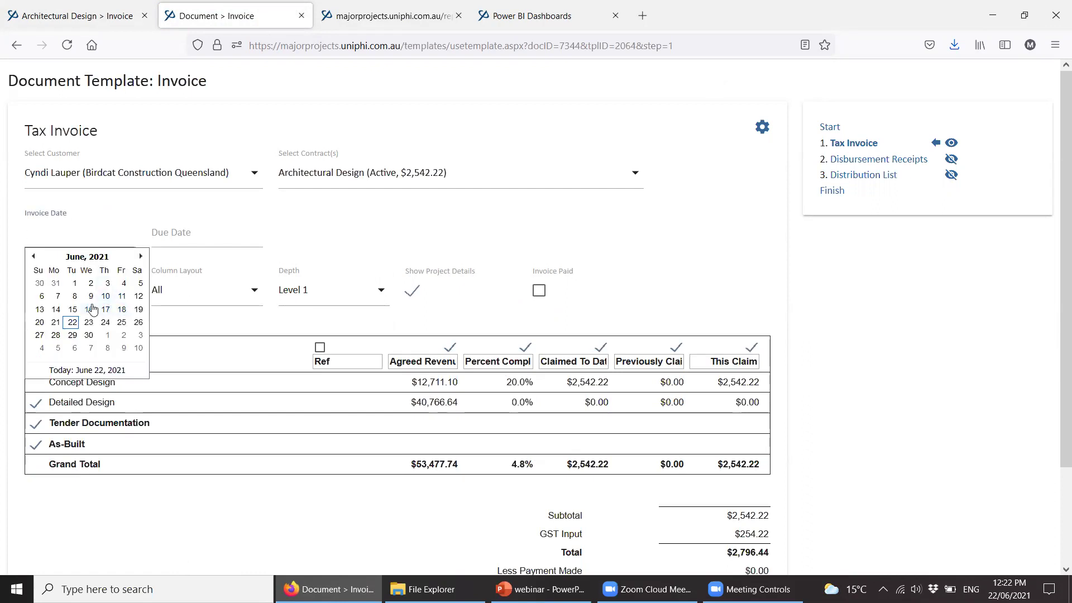
left_click(88, 336)
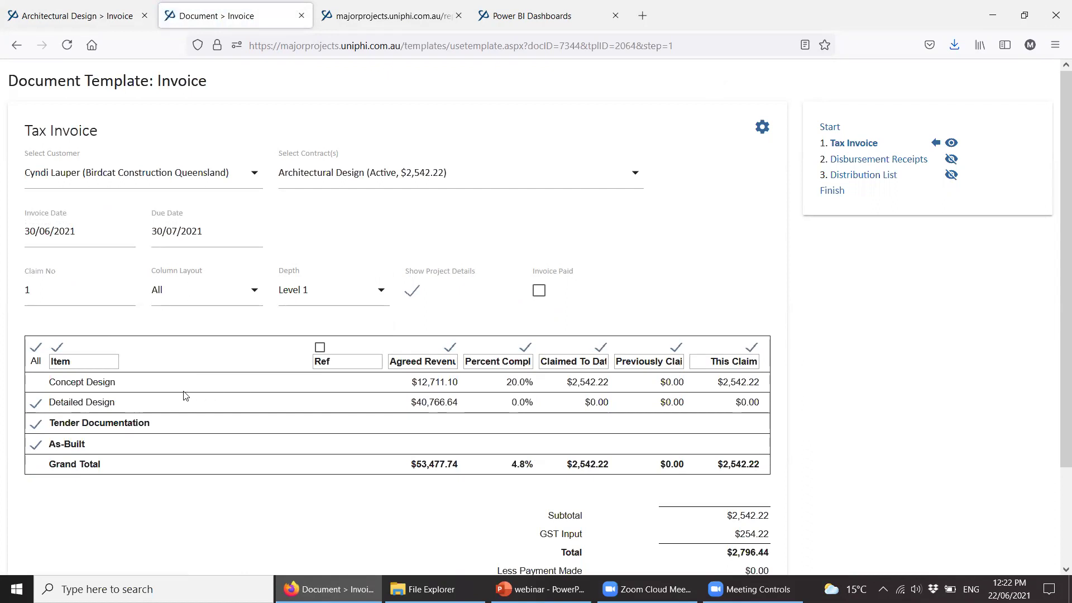
Check the claim lines on the tax invoice, go to its finish stage and view the resulting invoice document
left_click_drag(512, 385, 540, 388)
left_click(127, 391)
left_click_drag(409, 468, 489, 472)
left_click(479, 468)
left_click(827, 196)
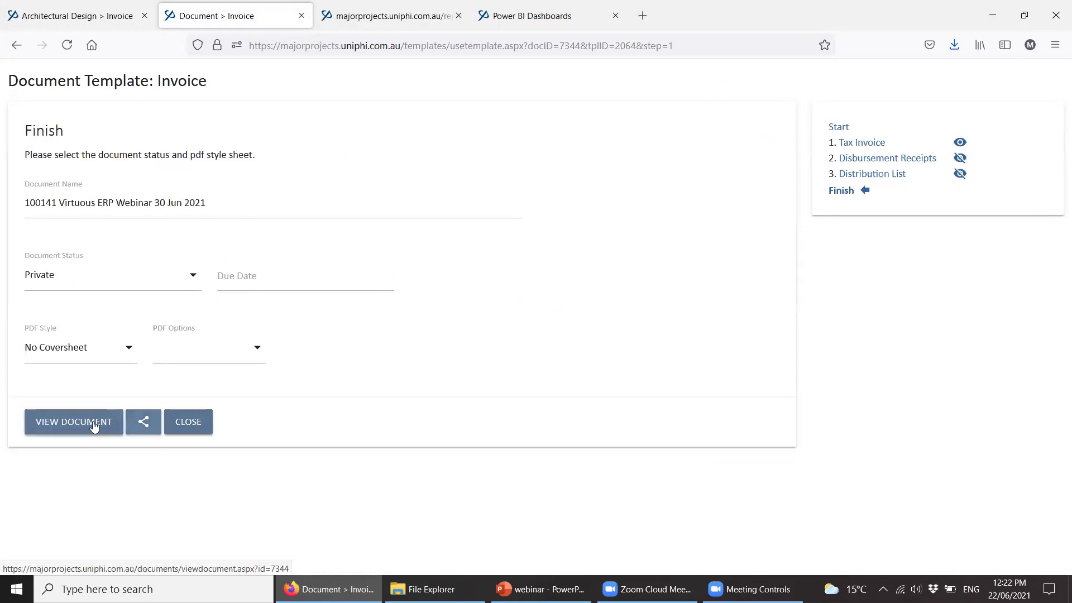
left_click(94, 426)
scroll(148, 371, "down", 4)
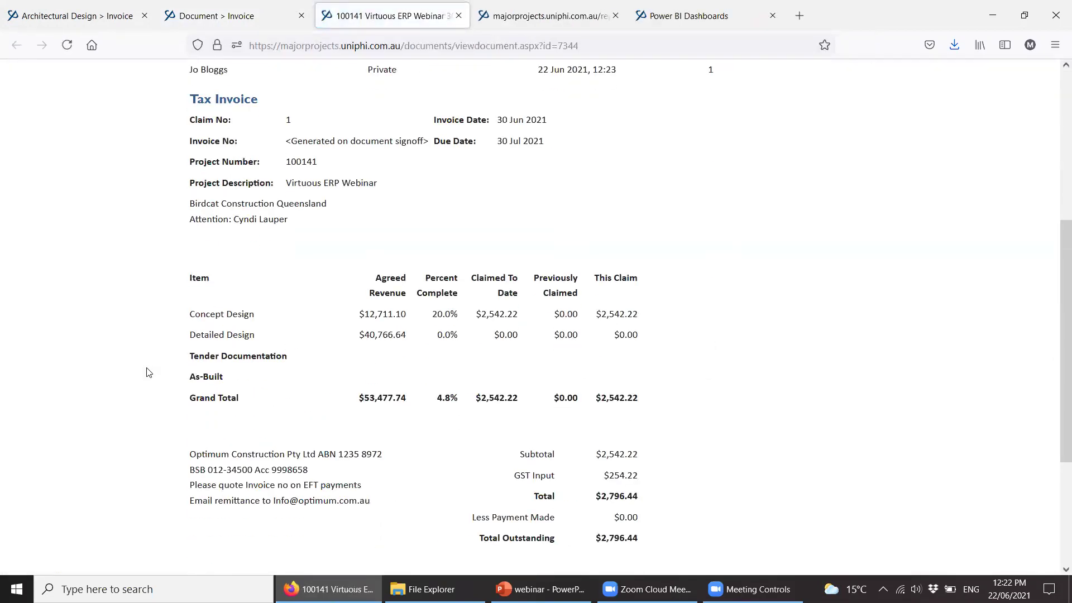
scroll(148, 371, "down", 2)
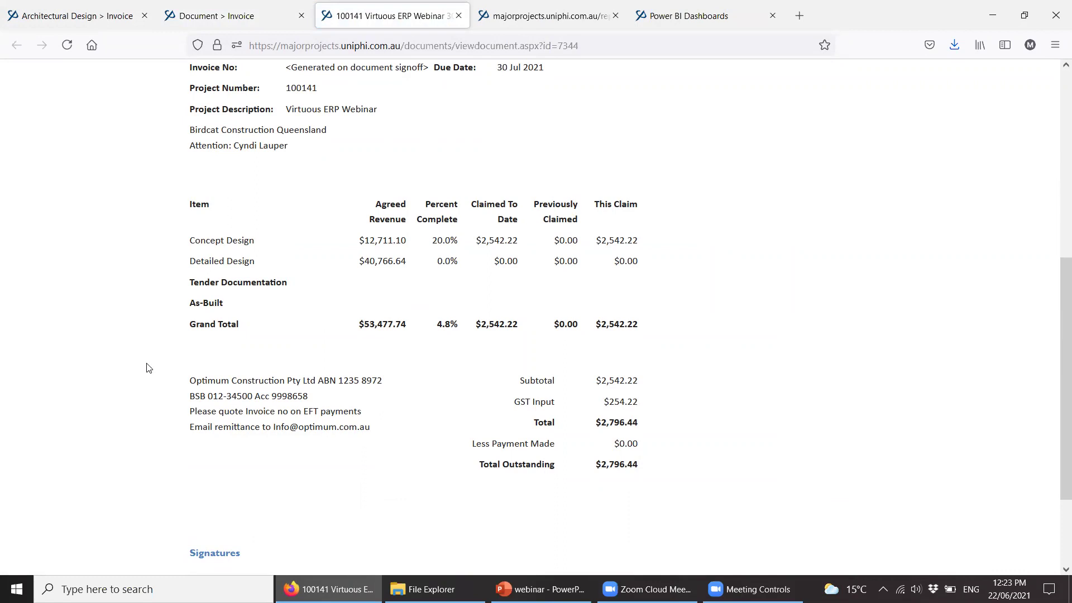
Return to the Architectural Design contract, open its earned value and go to the Concept Design deliverable's hours and comments
left_click(98, 24)
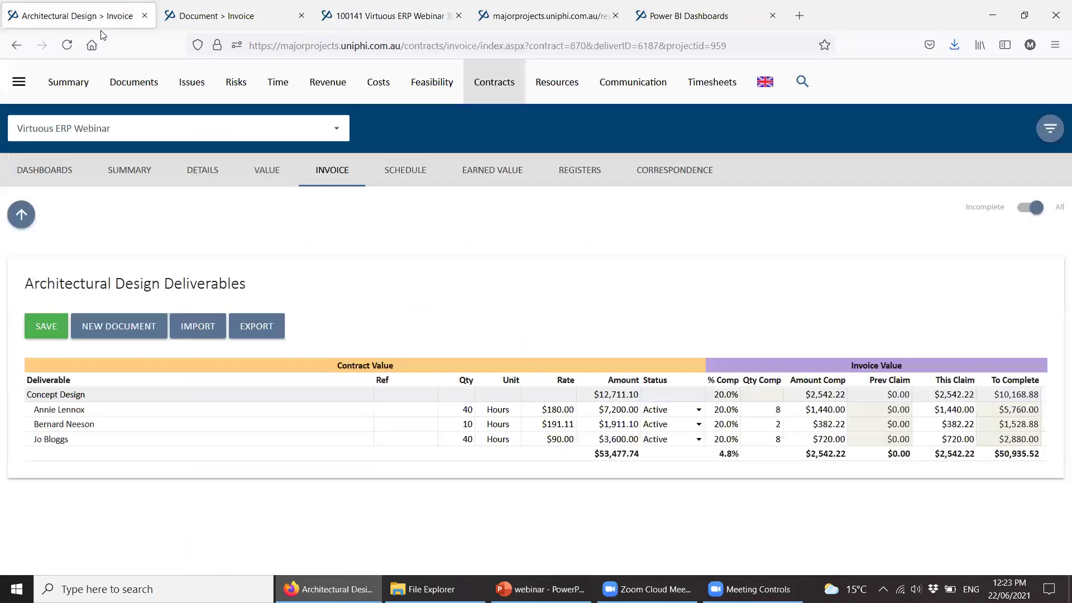
left_click(472, 172)
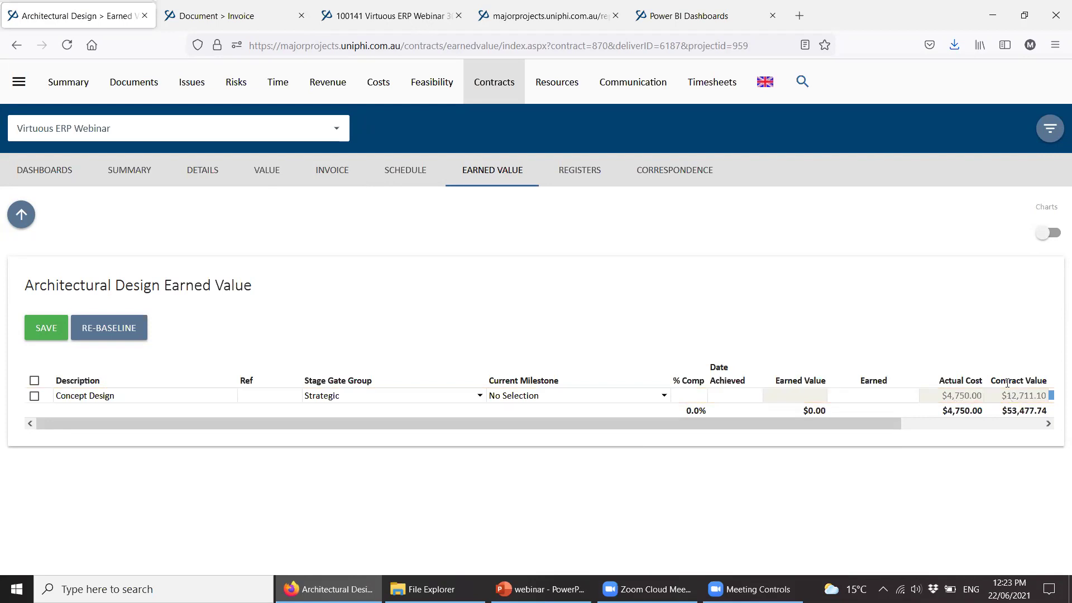
left_click(1039, 423)
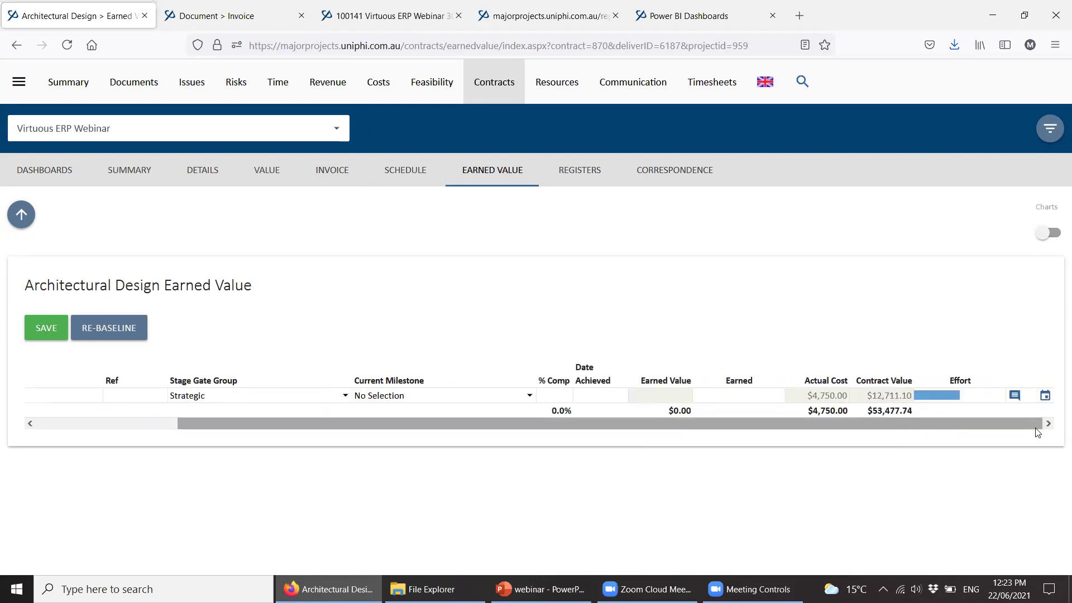
key("ctrl+minus")
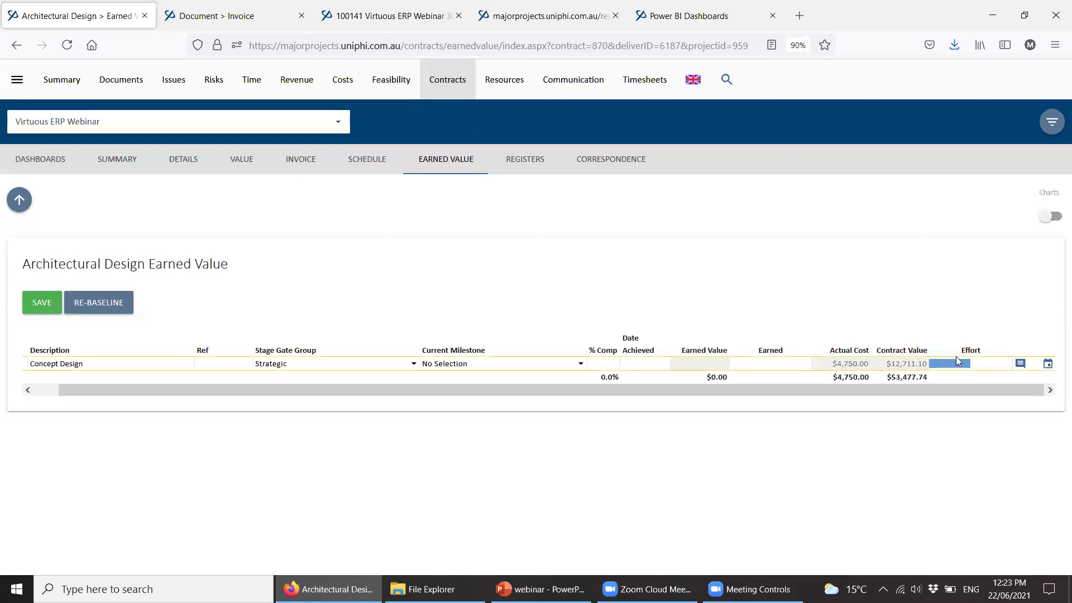
left_click(1021, 364)
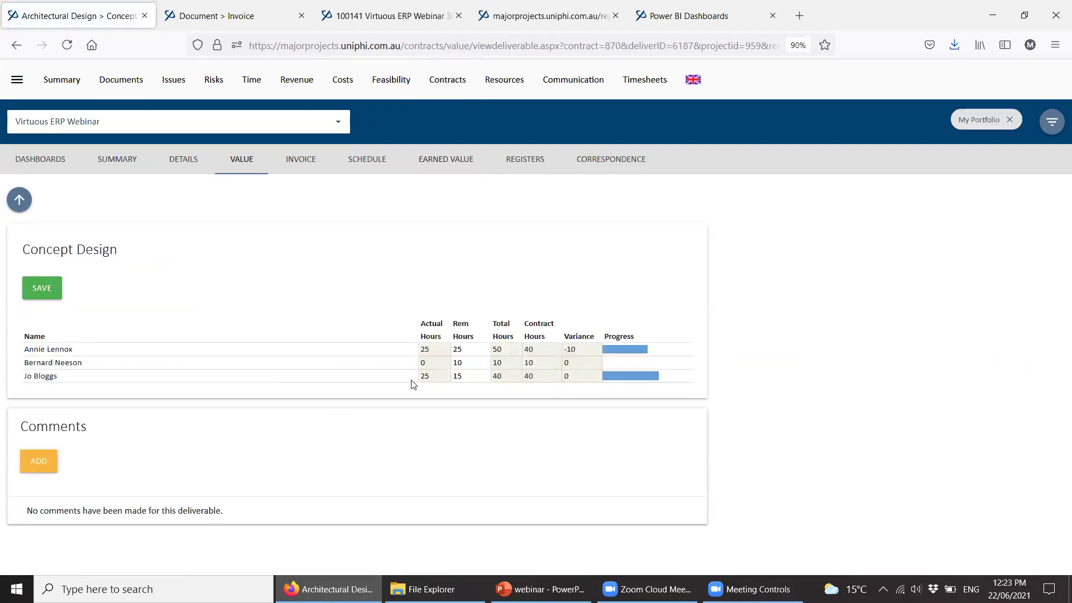
Add the comment "Why the hours increased" to the Concept Design deliverable and save it without an attachment
left_click(38, 461)
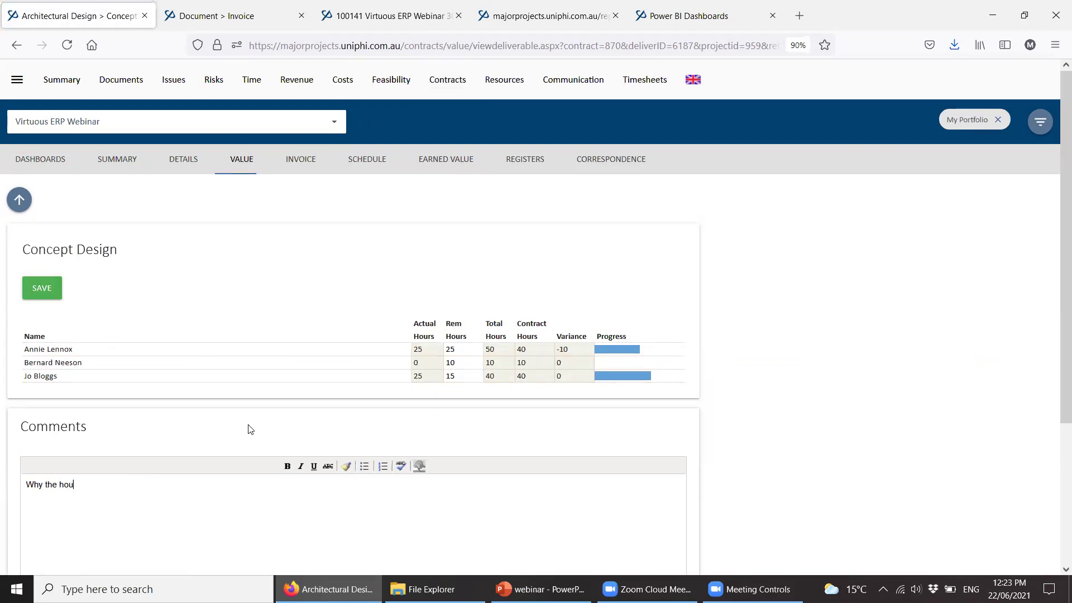
type("Why the hours increased")
scroll(1005, 357, "down", 3)
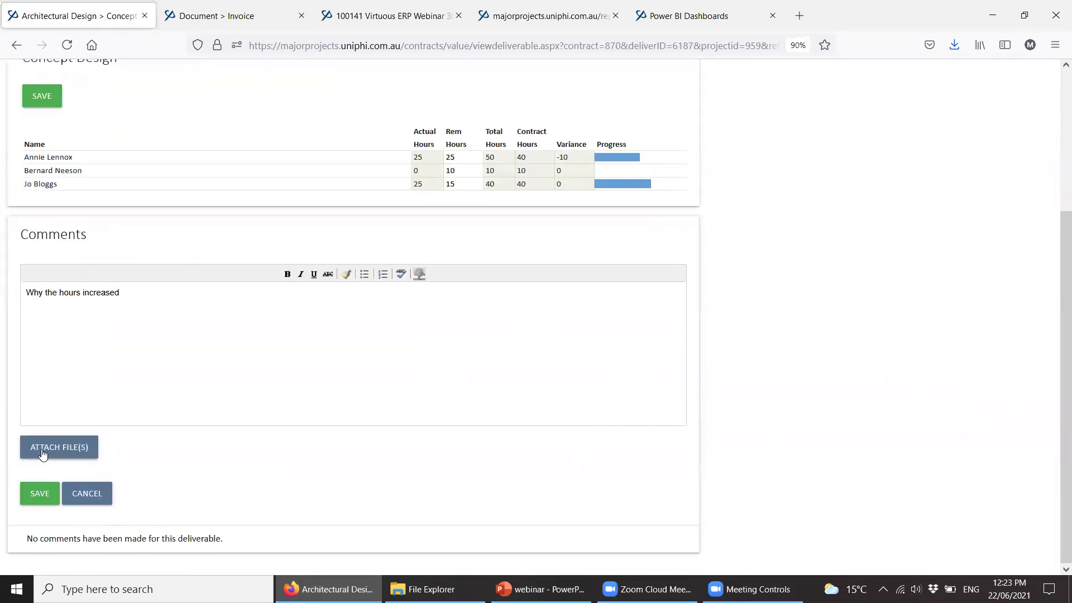
left_click(63, 448)
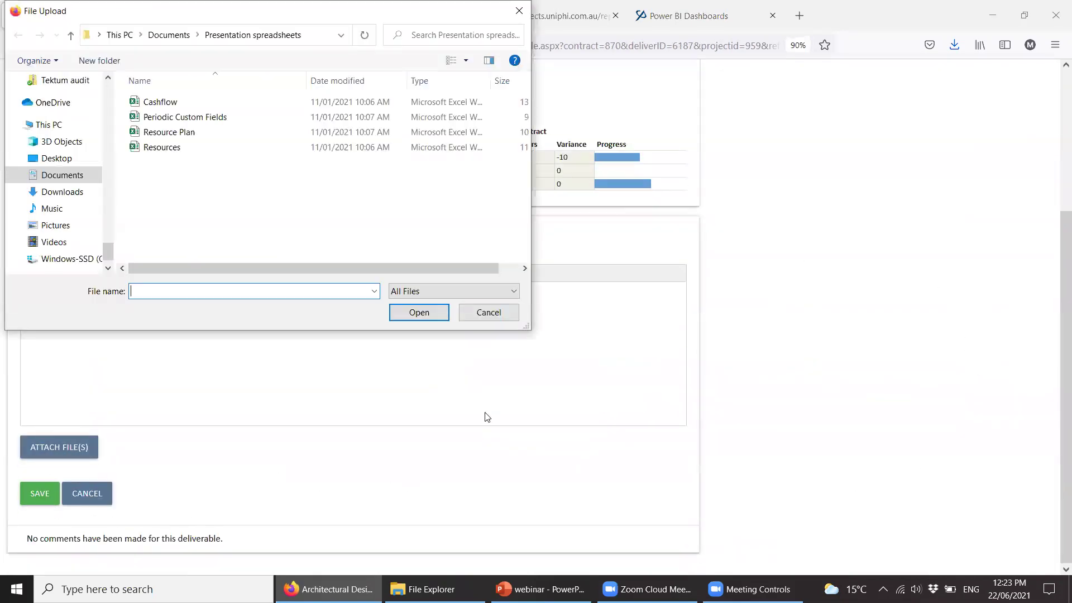
left_click(492, 312)
left_click(40, 494)
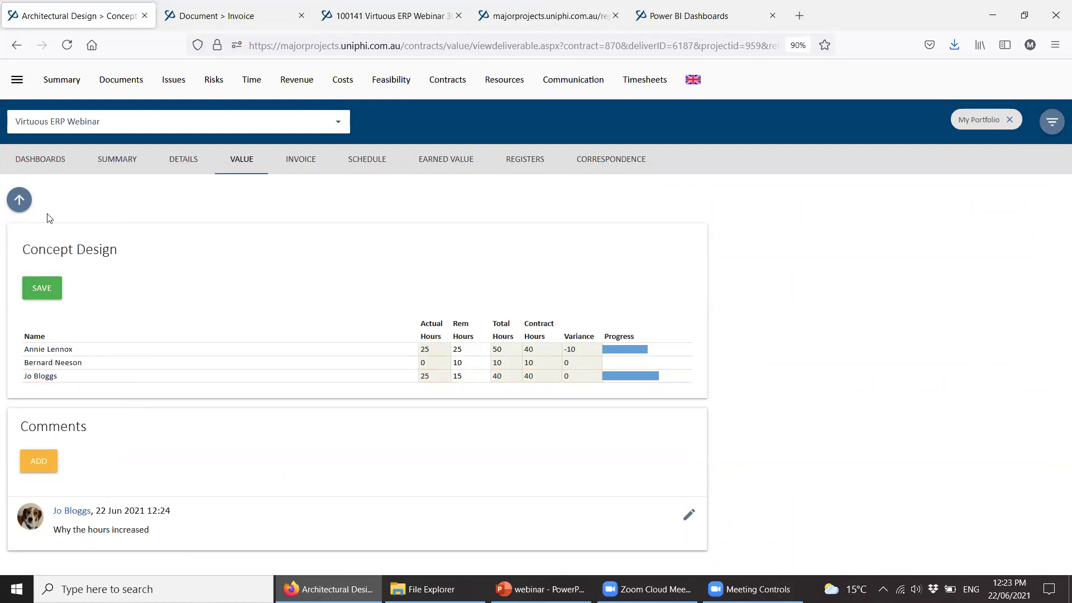
Return to the contract's earned value, set Concept Design's current milestone to Issued for review, and save
left_click(20, 206)
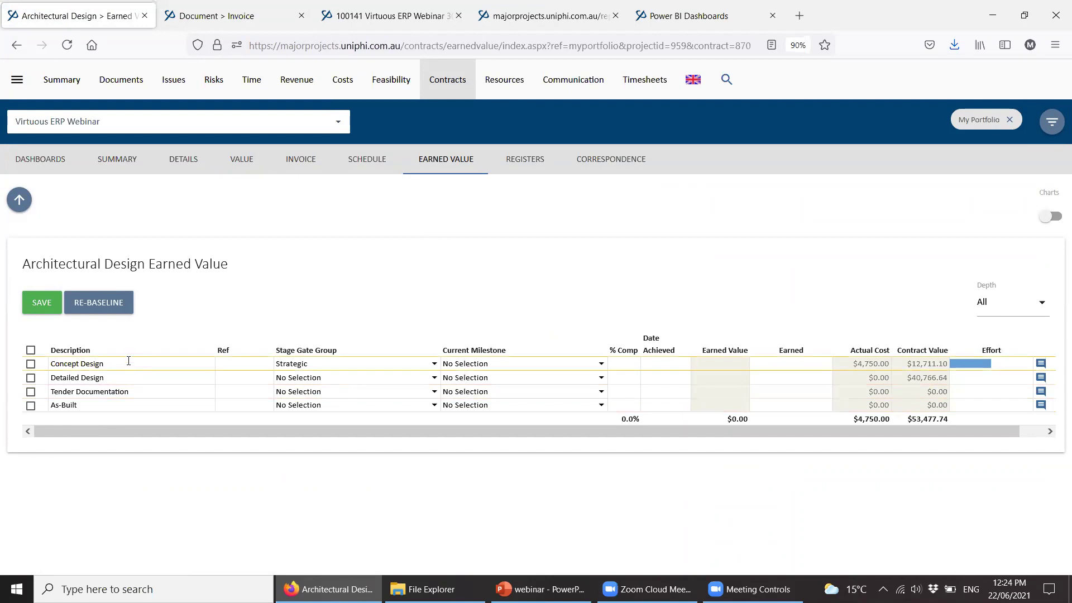
left_click(1011, 302)
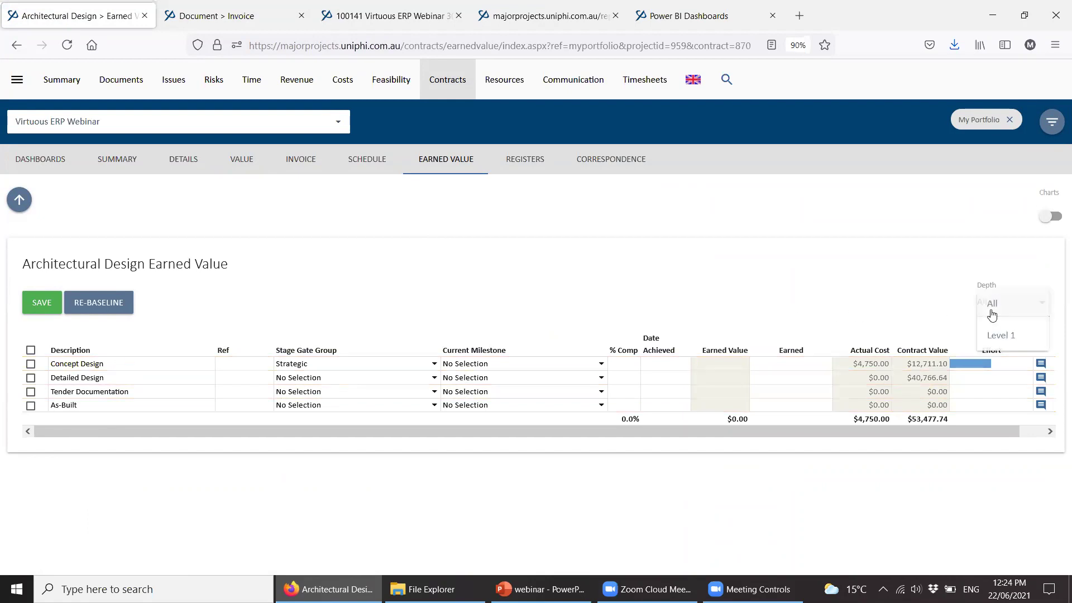
left_click(541, 342)
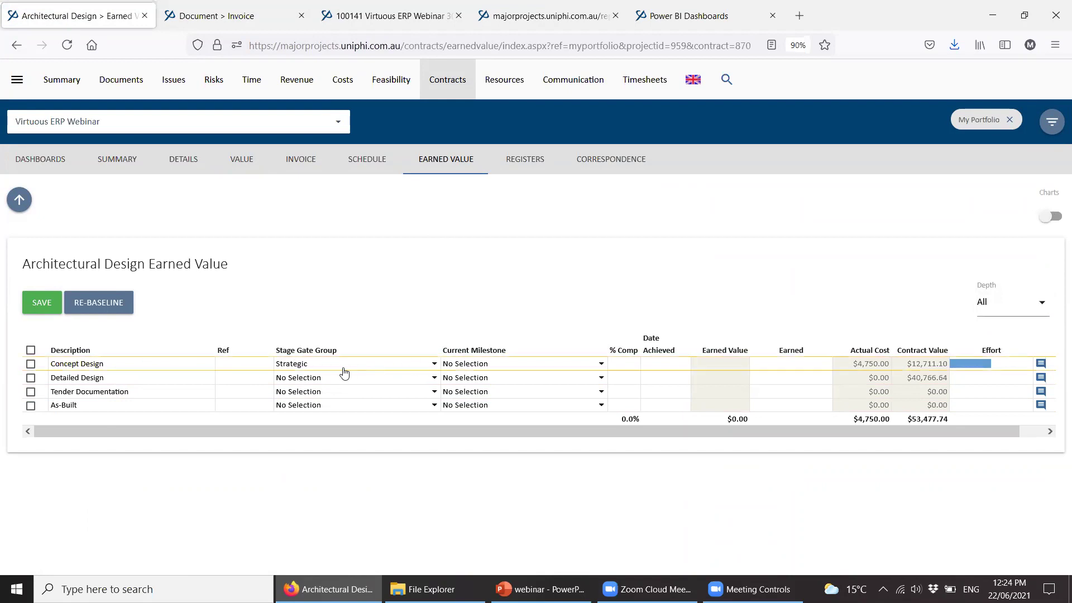
left_click(508, 363)
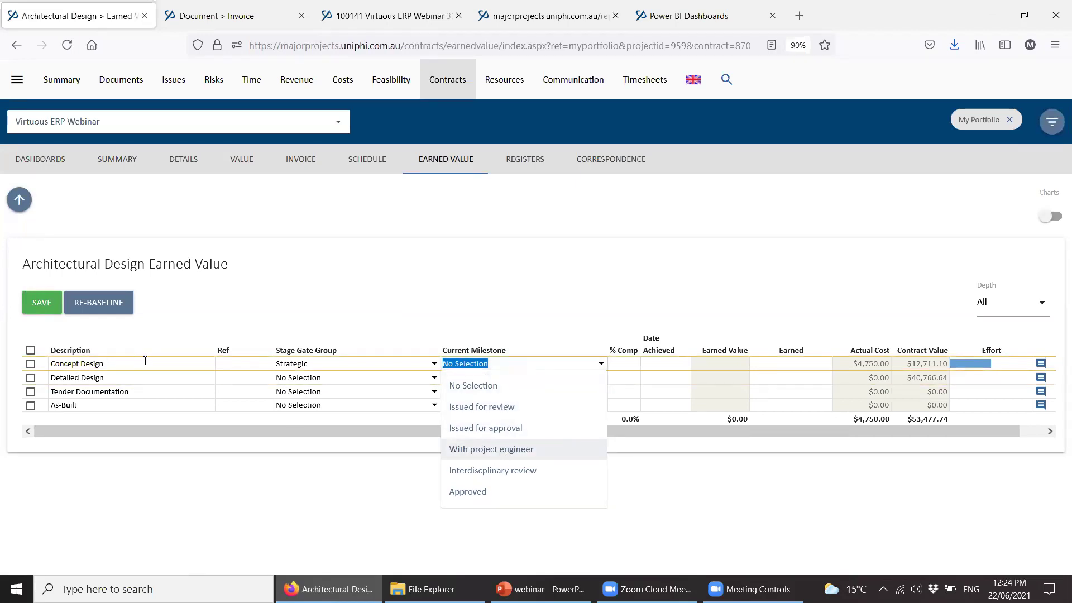
left_click(482, 407)
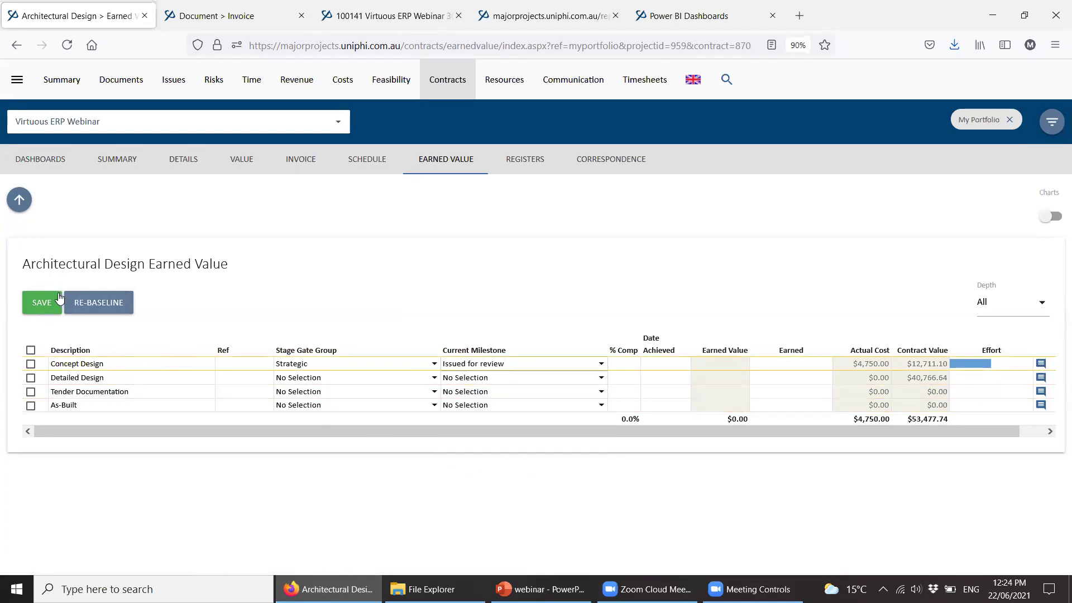
left_click(42, 305)
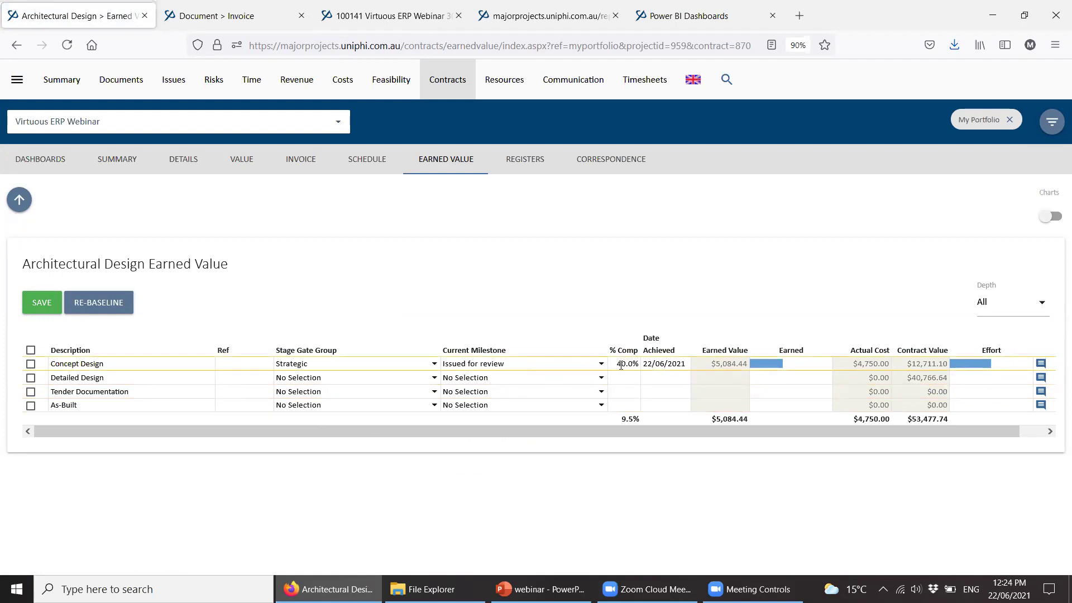
Set Concept Design's current milestone to Issued for approval and save
left_click(540, 363)
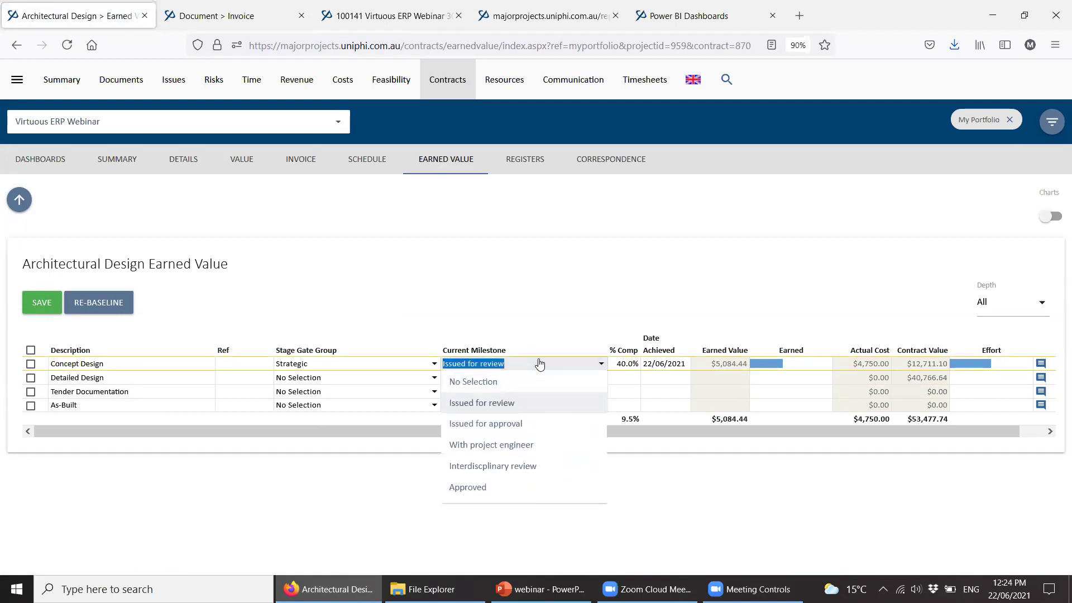
left_click(516, 434)
left_click(42, 302)
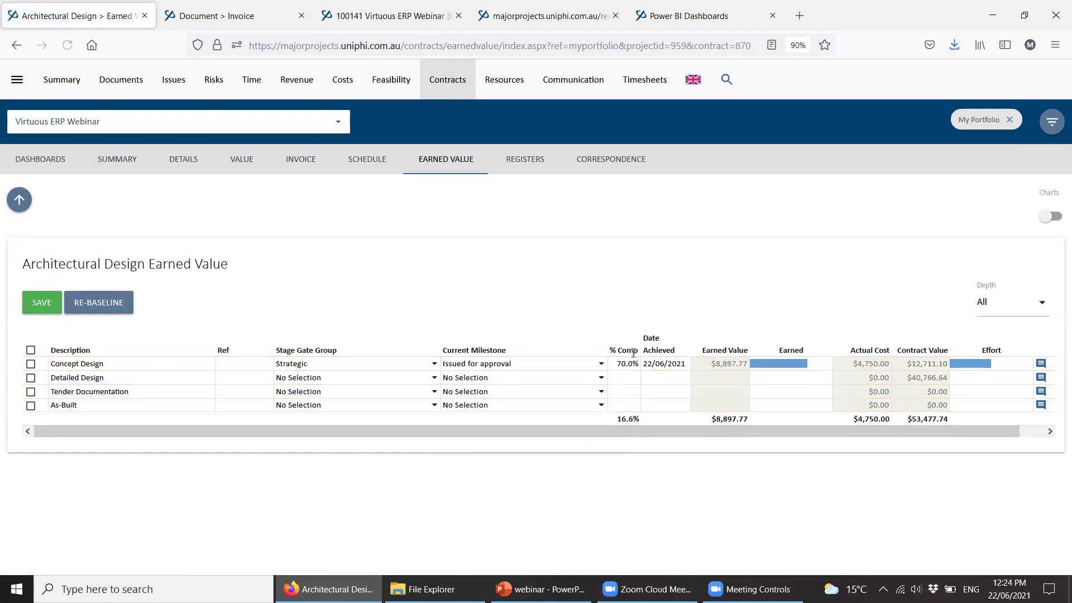
Set Concept Design's current milestone to With project engineer and save
left_click(475, 364)
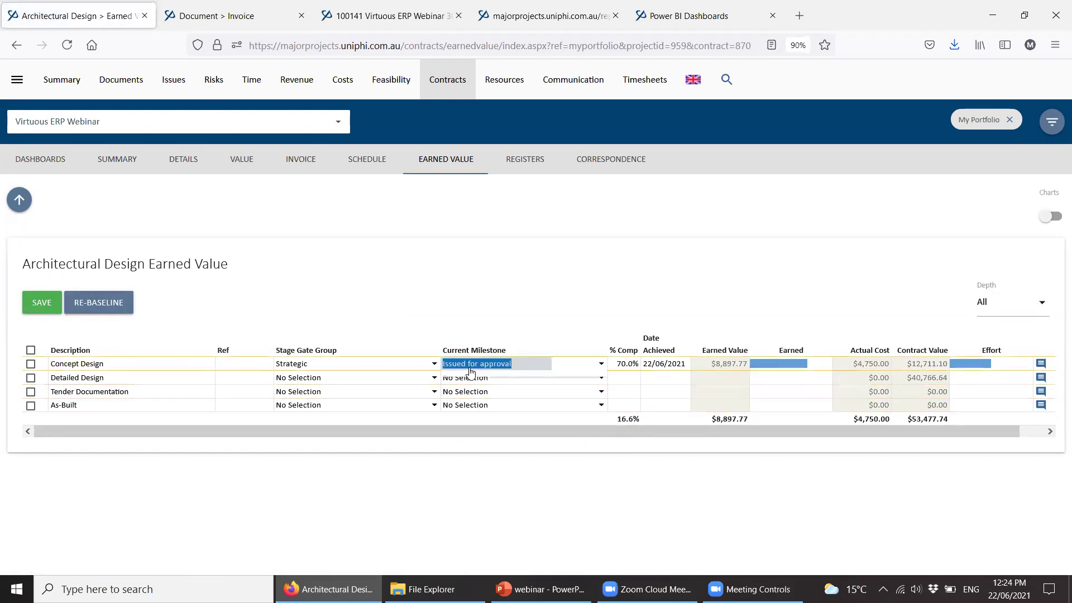
left_click(475, 450)
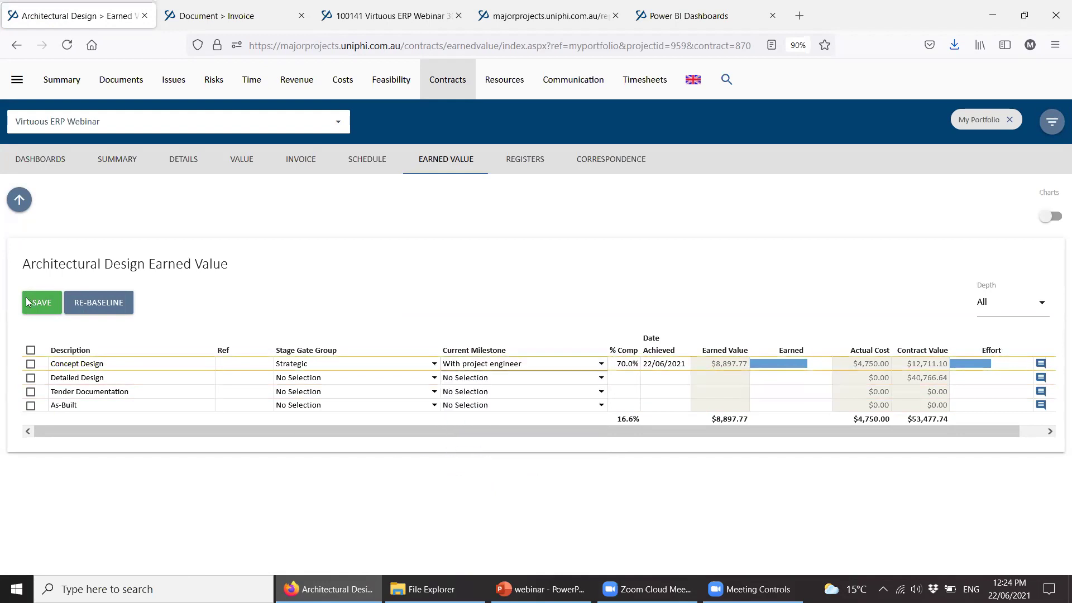
left_click(625, 363)
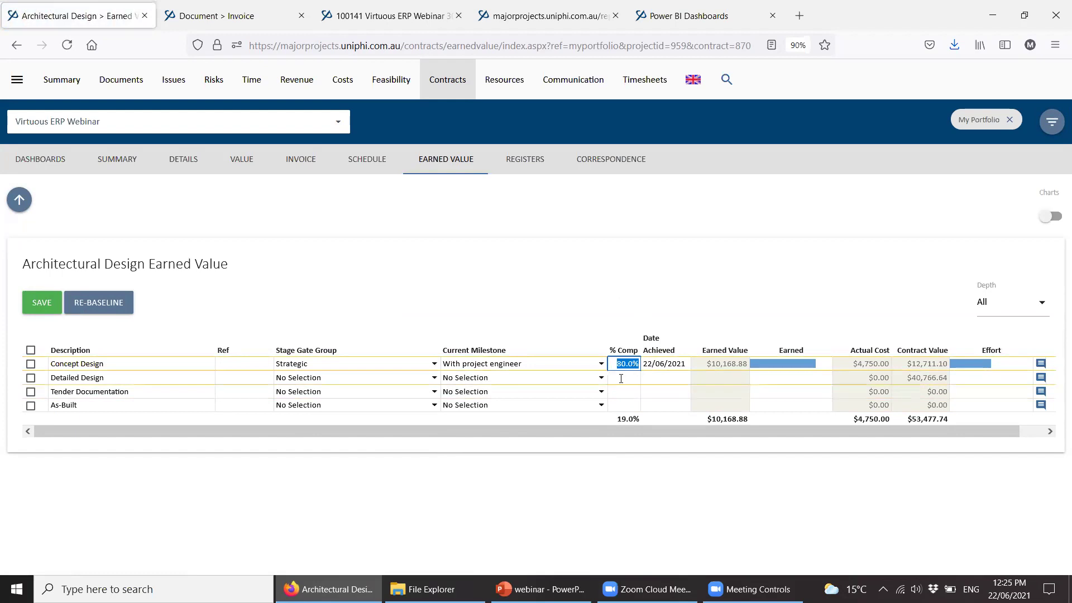
left_click(616, 310)
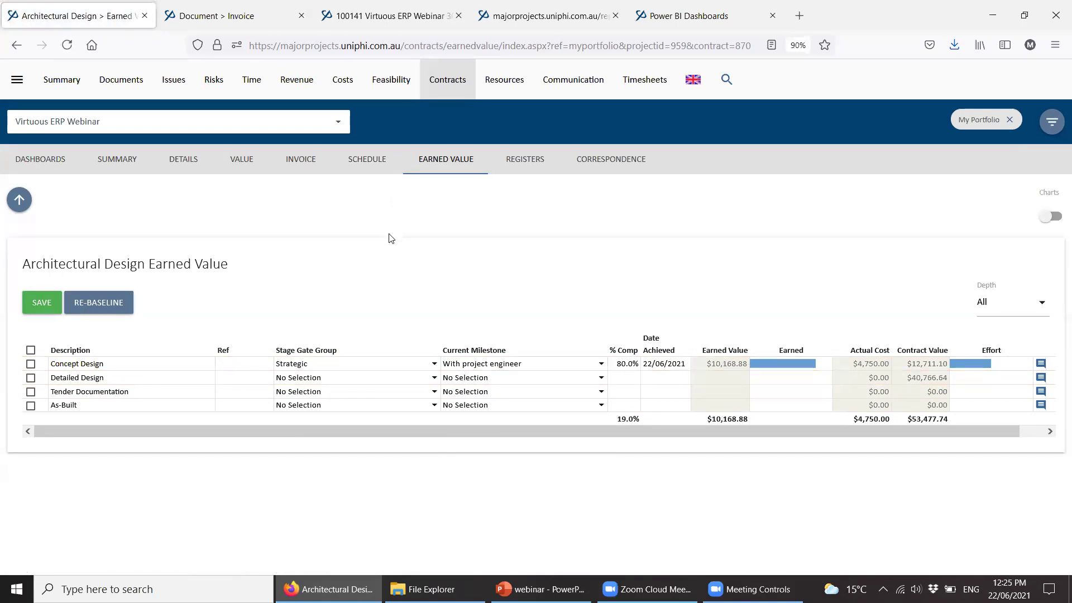
Show the earned value charts and examine the June 2021 actual cost in the Contract Performance chart
left_click(1051, 218)
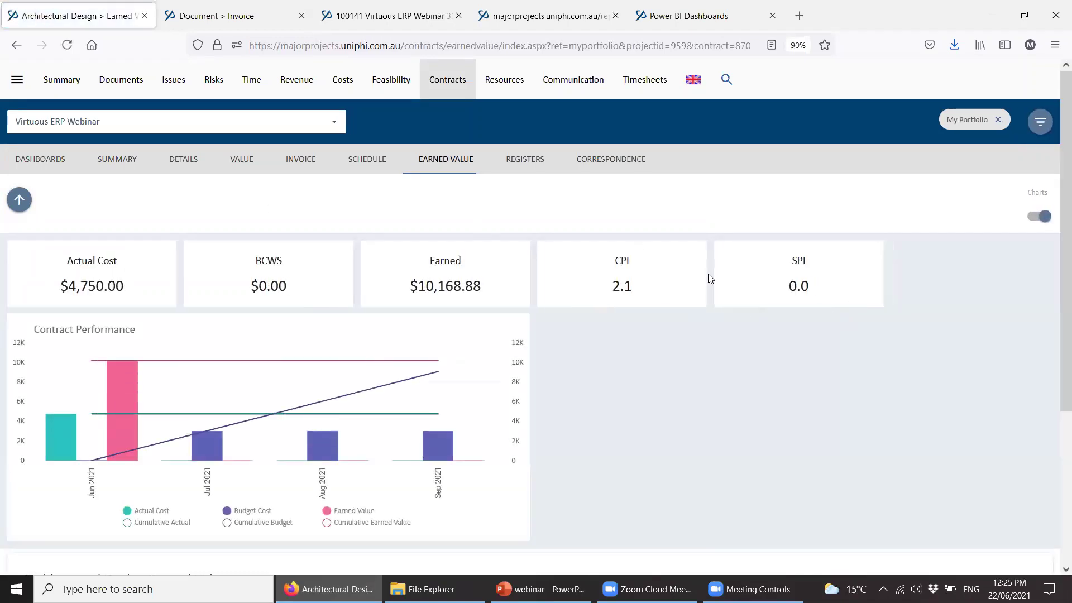
scroll(709, 276, "down", 2)
mouse_move(126, 248)
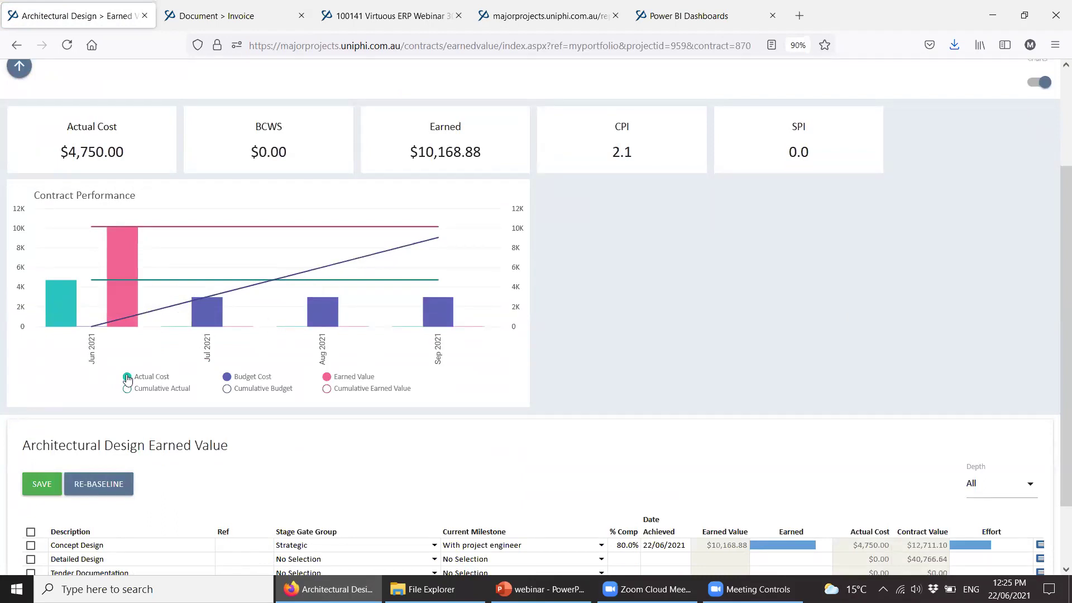
mouse_move(71, 308)
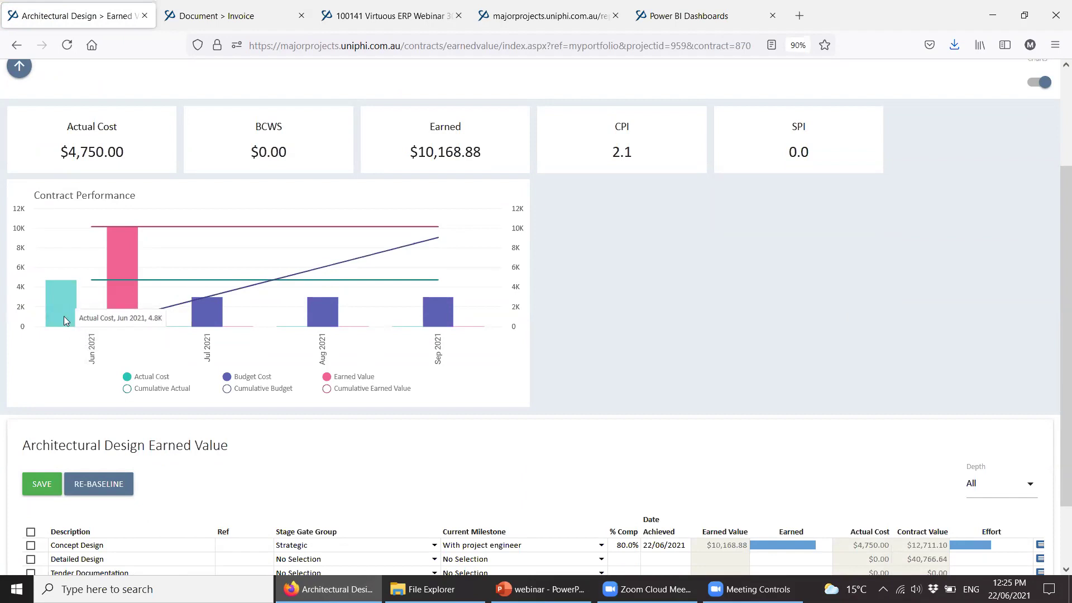
Examine the June 2021 earned value in the Contract Performance chart alongside the cost, CPI and SPI figures and the Concept Design row
mouse_move(127, 290)
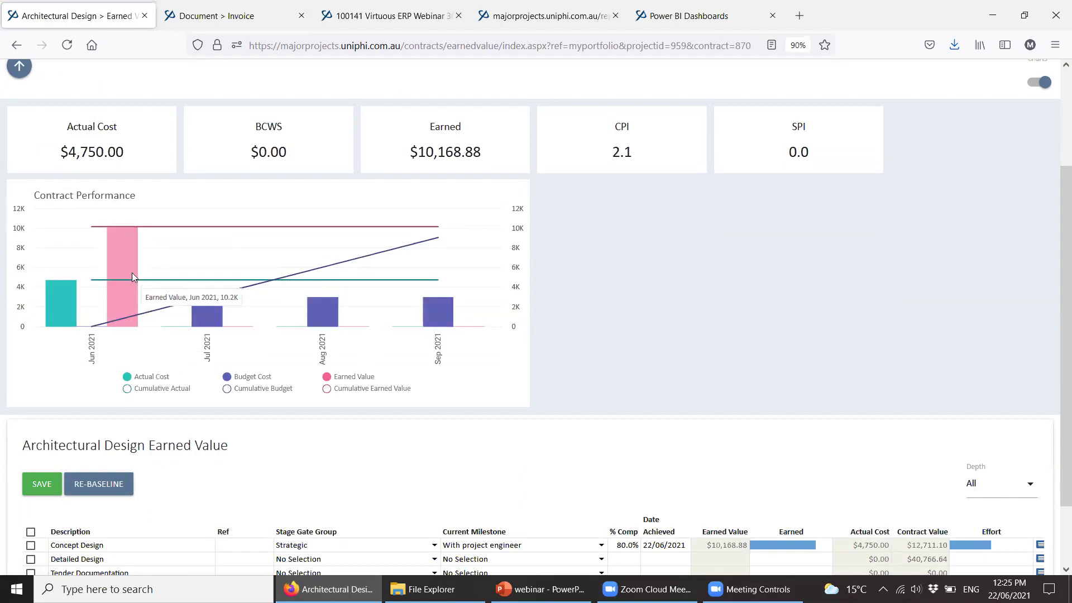
scroll(195, 345, "up", 1)
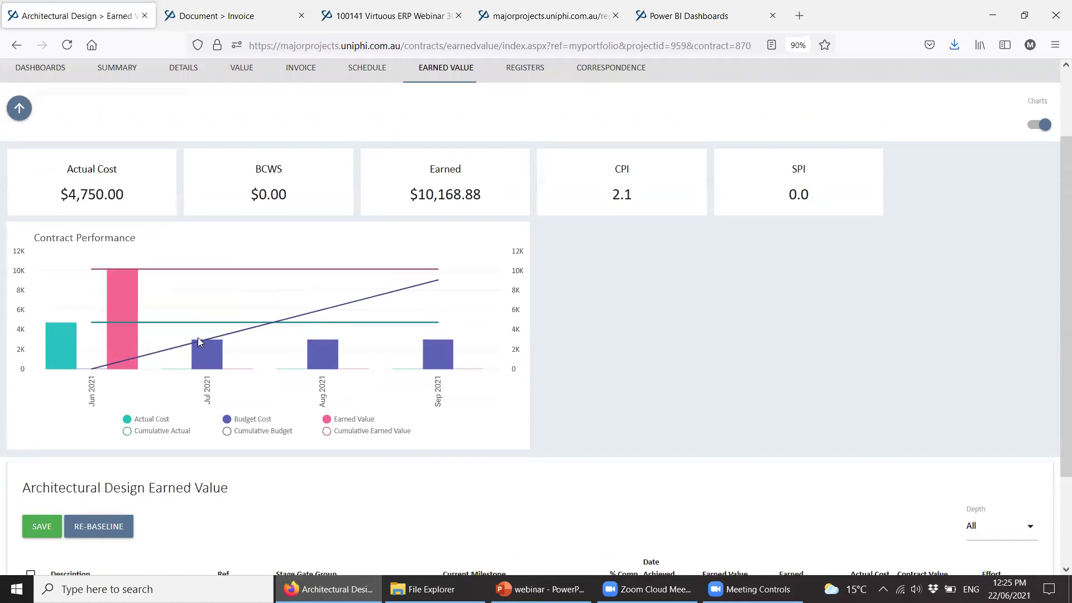
scroll(196, 341, "up", 1)
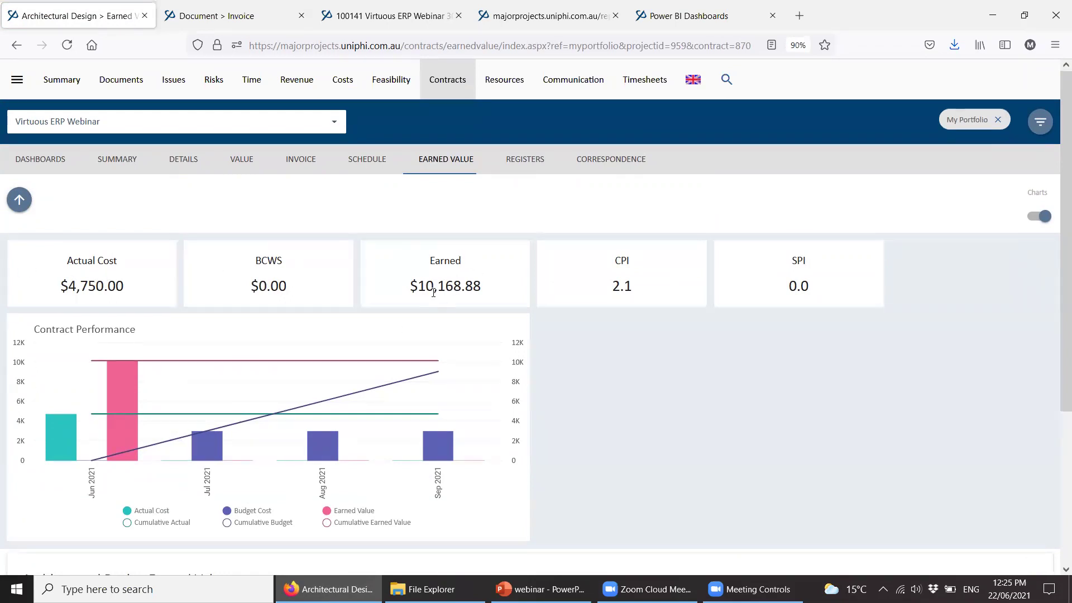
scroll(433, 293, "down", 3)
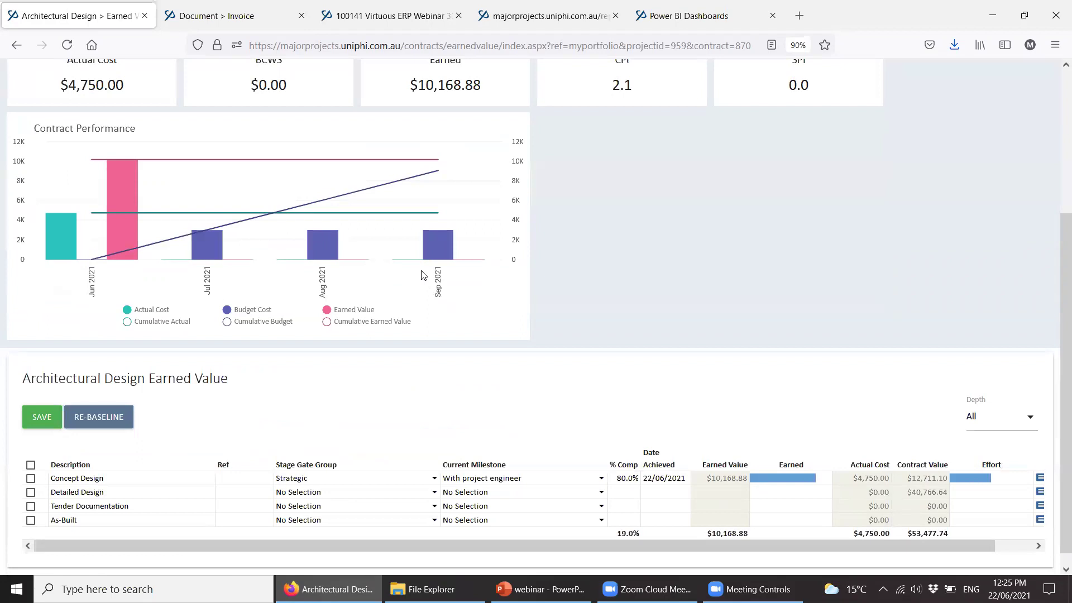
scroll(414, 278, "up", 1)
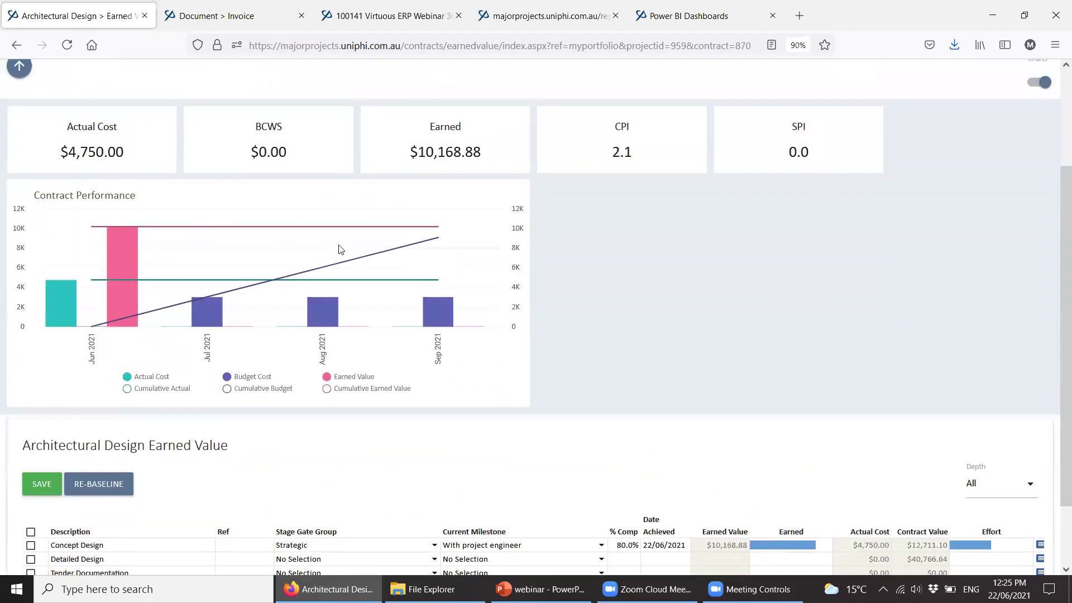
scroll(338, 248, "up", 1)
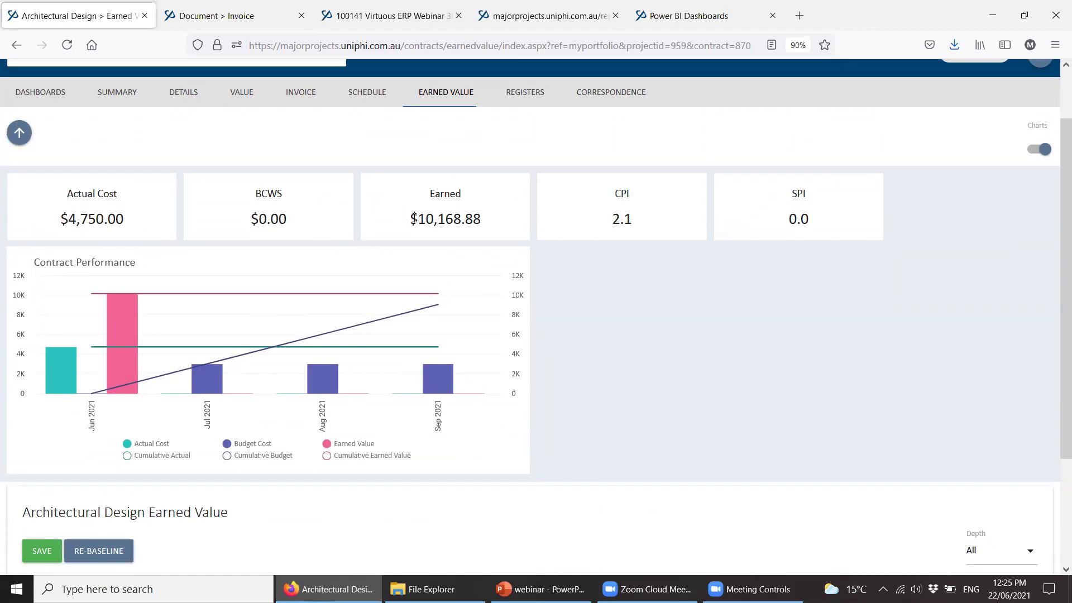
scroll(415, 225, "up", 1)
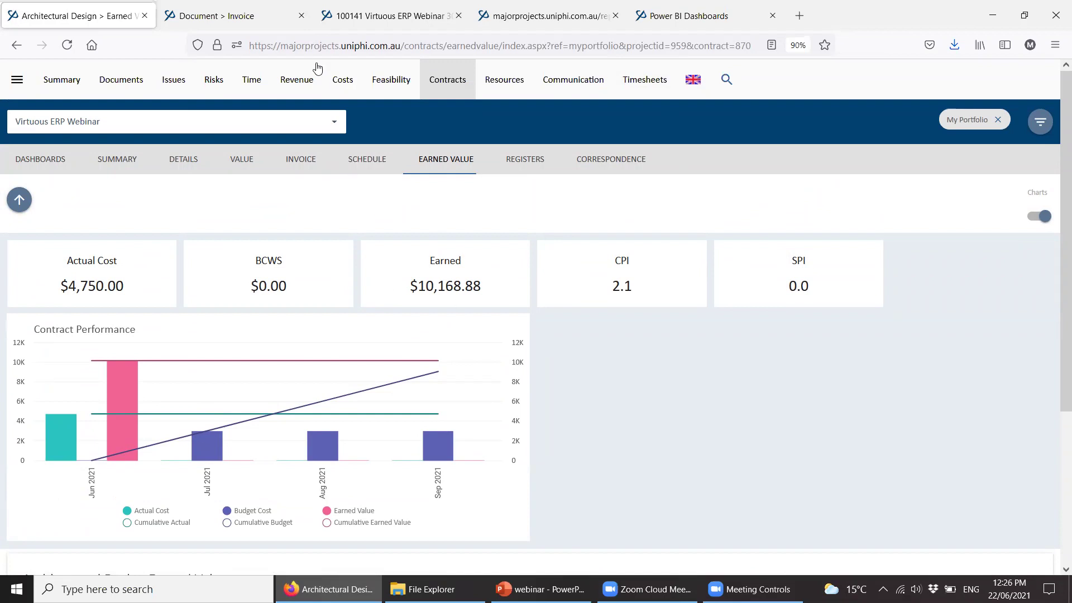
Close the invoice document, go to the Project Allocation By Resource report for Virtuous ERP Webinar, and rerun it with current data
left_click(302, 16)
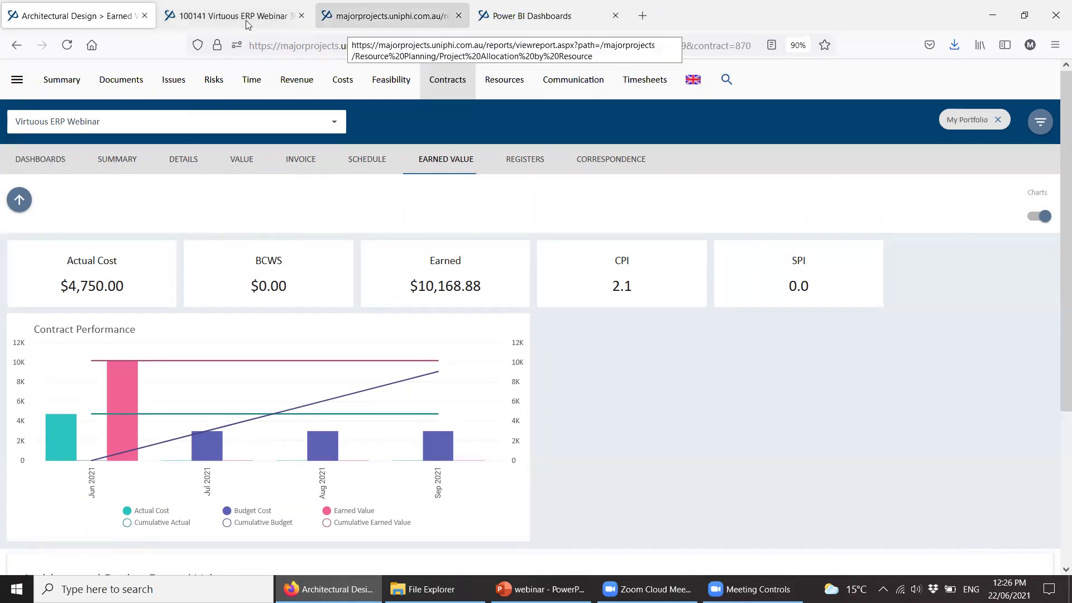
left_click(385, 15)
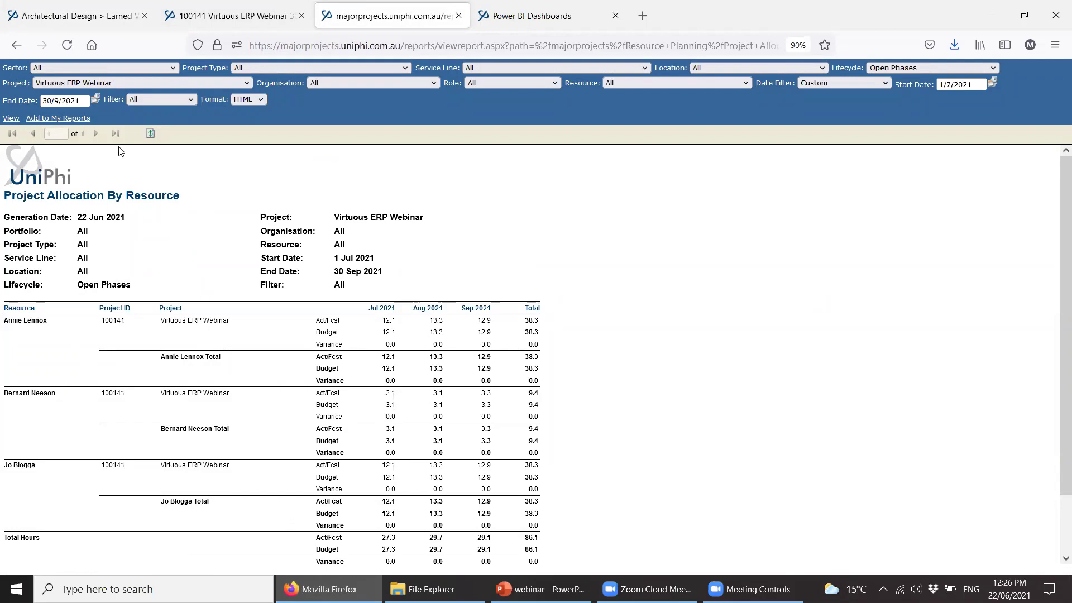
left_click(13, 119)
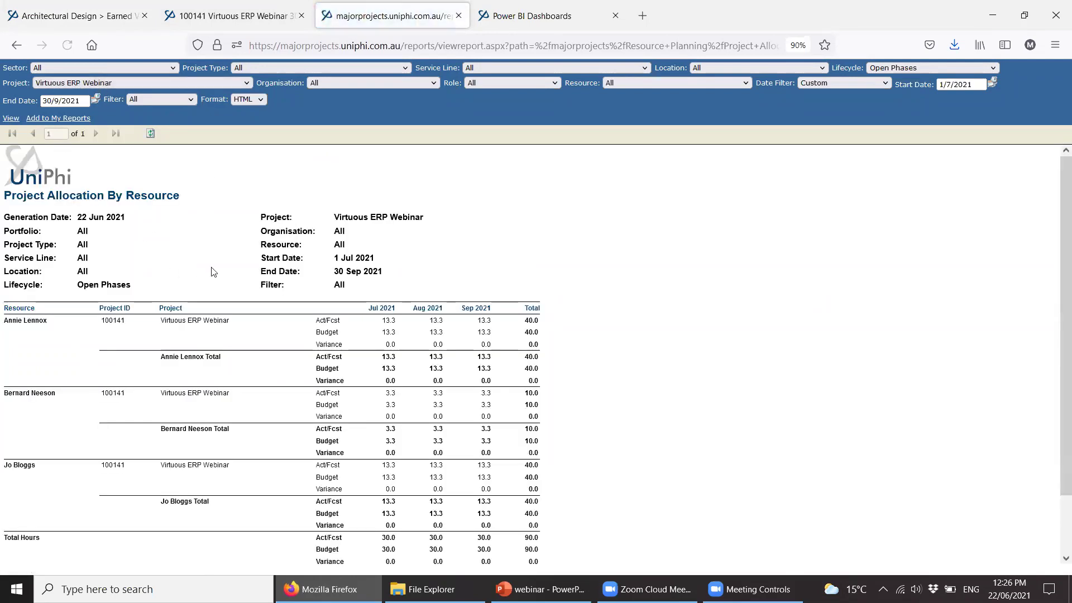
scroll(438, 343, "down", 2)
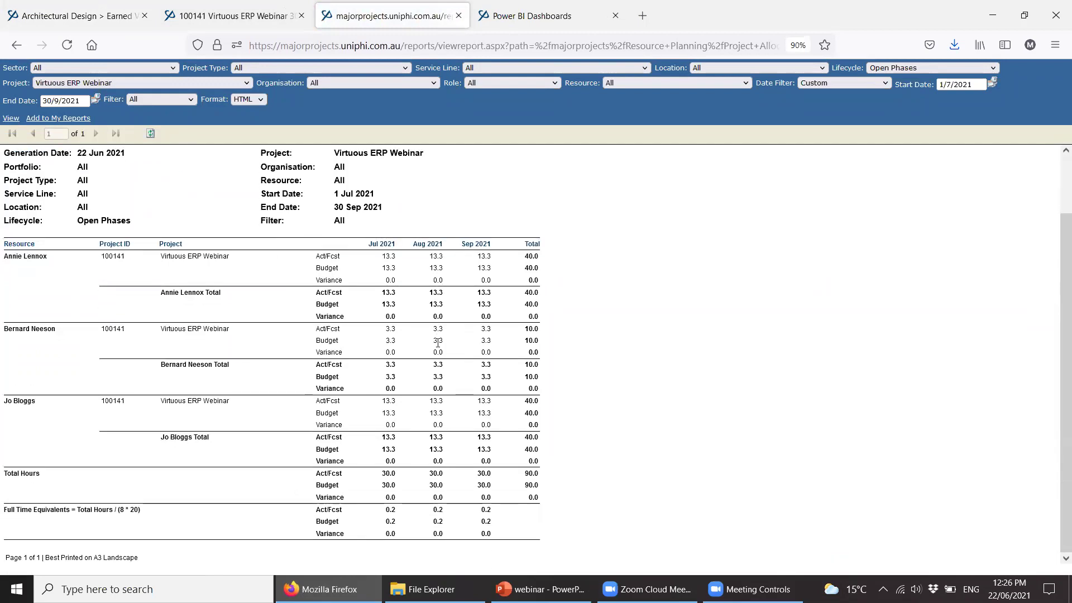
scroll(437, 309, "up", 2)
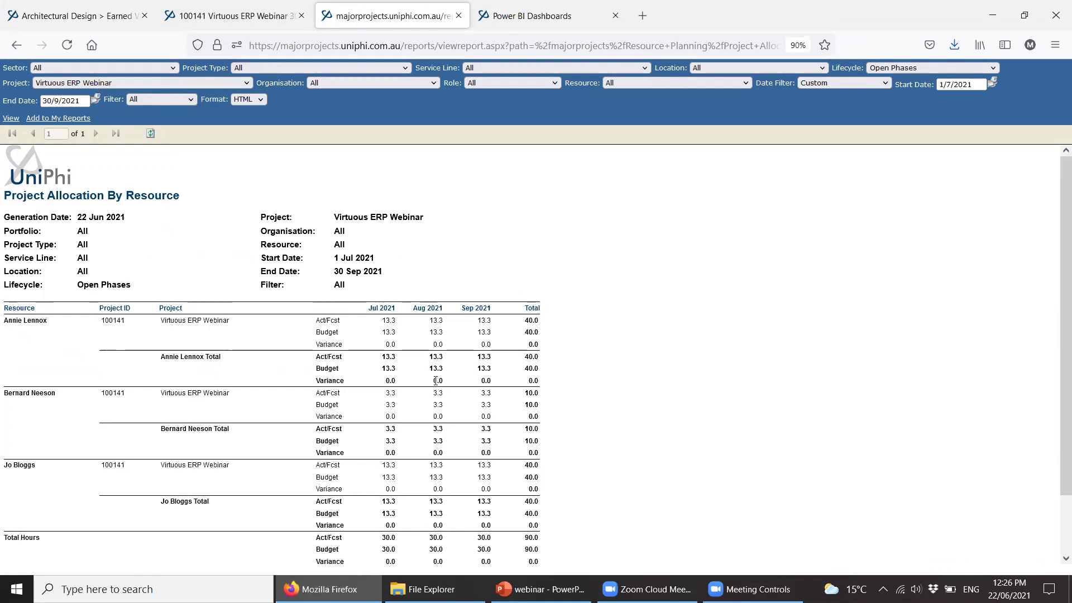
Set the report's project filter to All
left_click(201, 83)
scroll(307, 110, "up", 5)
scroll(312, 109, "up", 20)
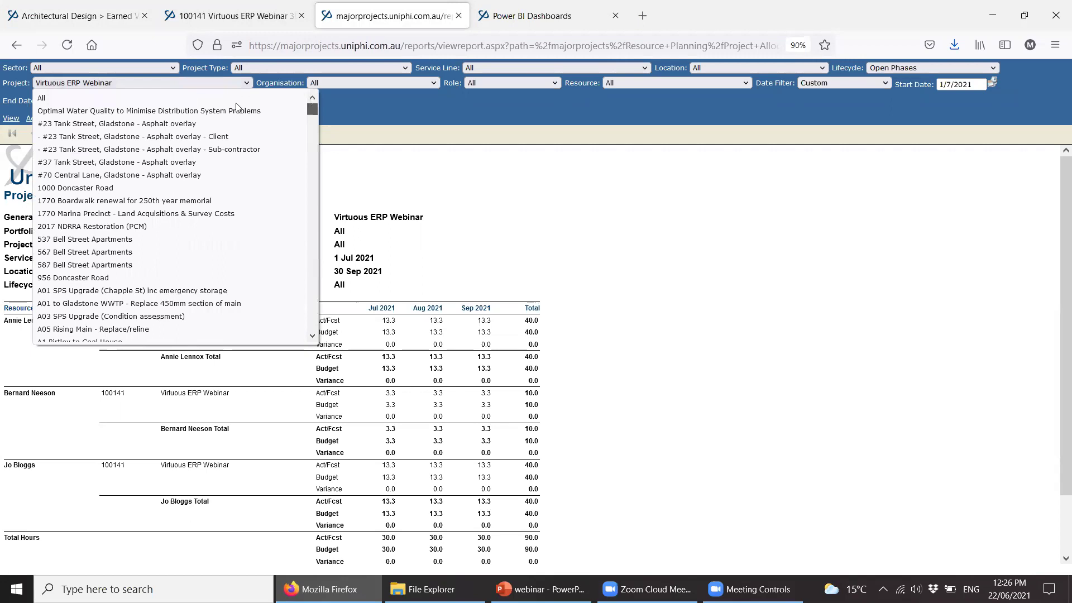
key("Home")
key("Return")
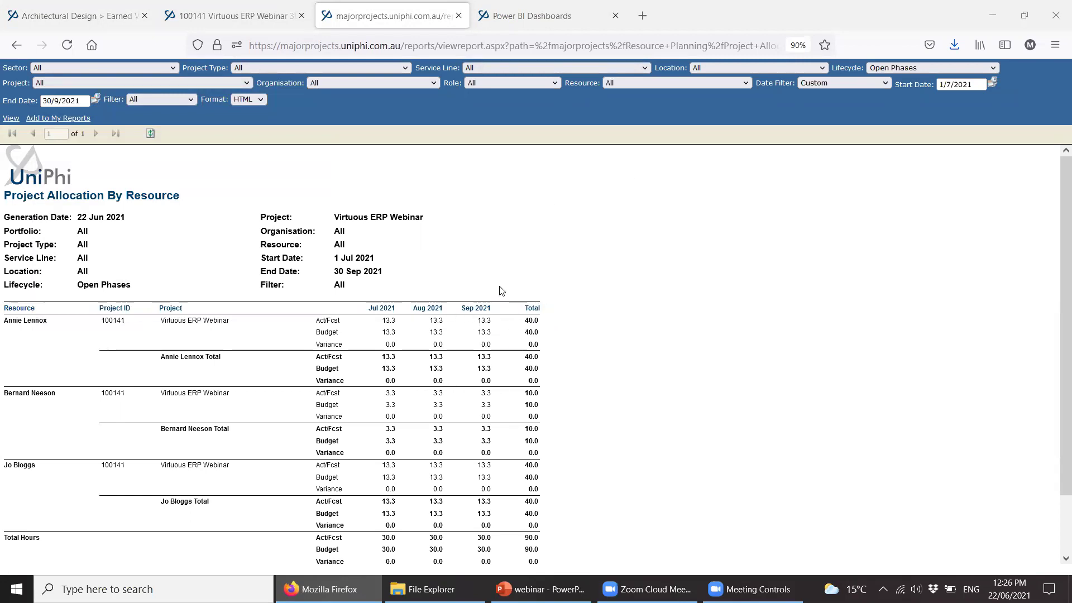
Set the report's end date to 31/12/2021 and run it
left_click(96, 98)
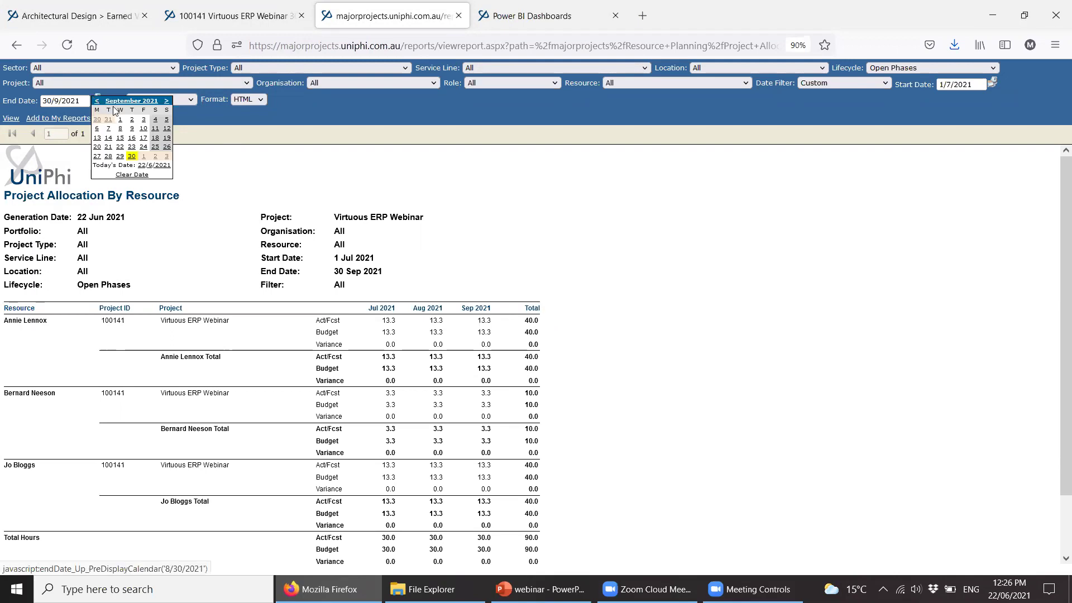
left_click(169, 101)
left_click(168, 101)
left_click(168, 101)
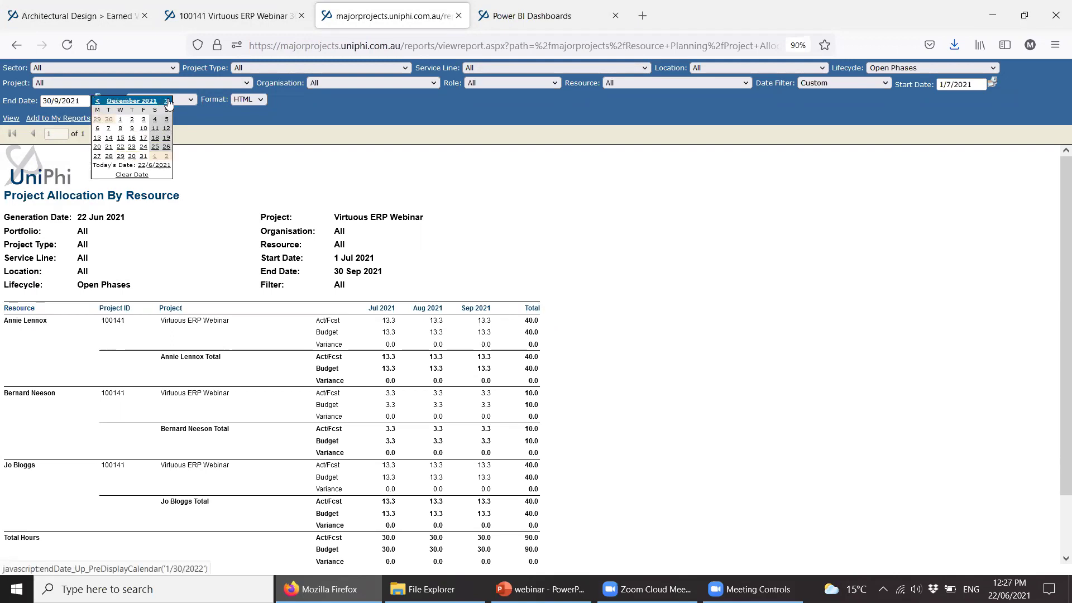
left_click(144, 156)
left_click(11, 118)
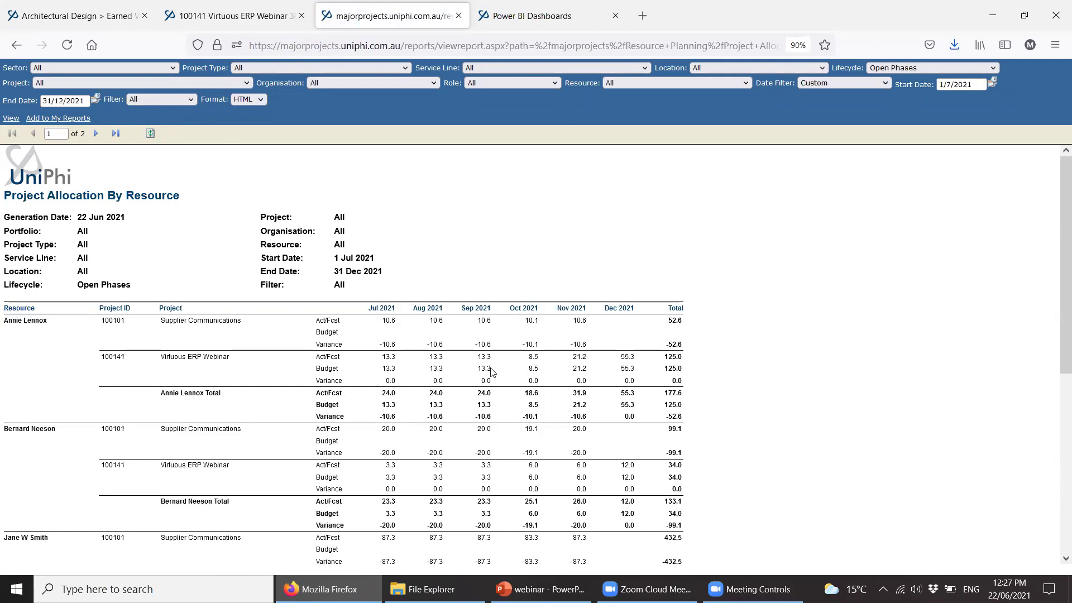
Examine each resource's monthly forecast, budget and variance hours per project on the report's first page
double_click(532, 357)
left_click_drag(593, 364, 655, 363)
mouse_move(535, 370)
left_mouse_down()
mouse_move(642, 373)
mouse_move(556, 370)
left_mouse_up()
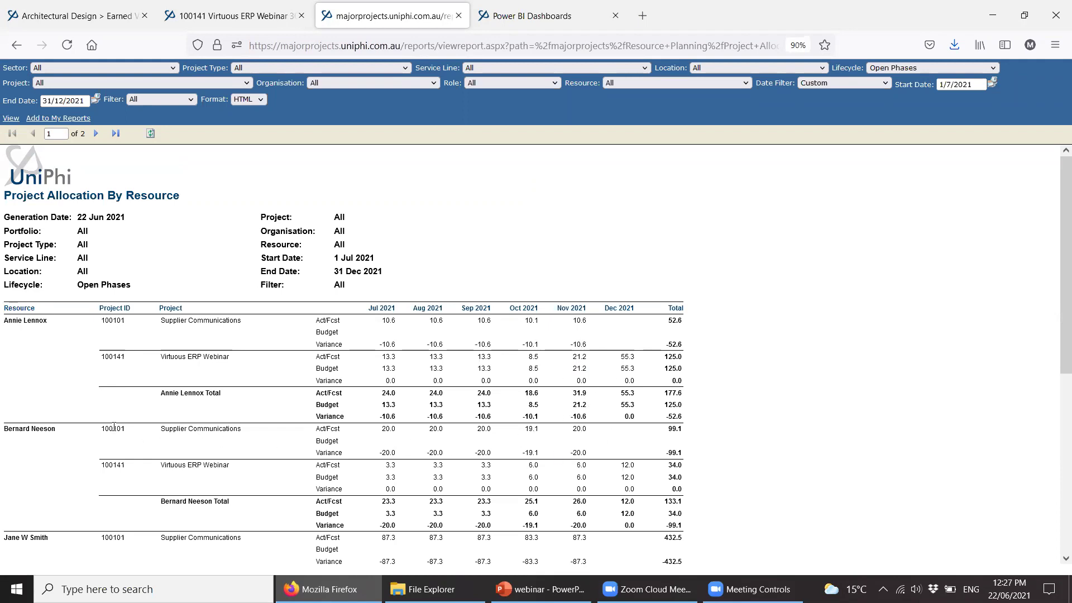
scroll(186, 514, "down", 3)
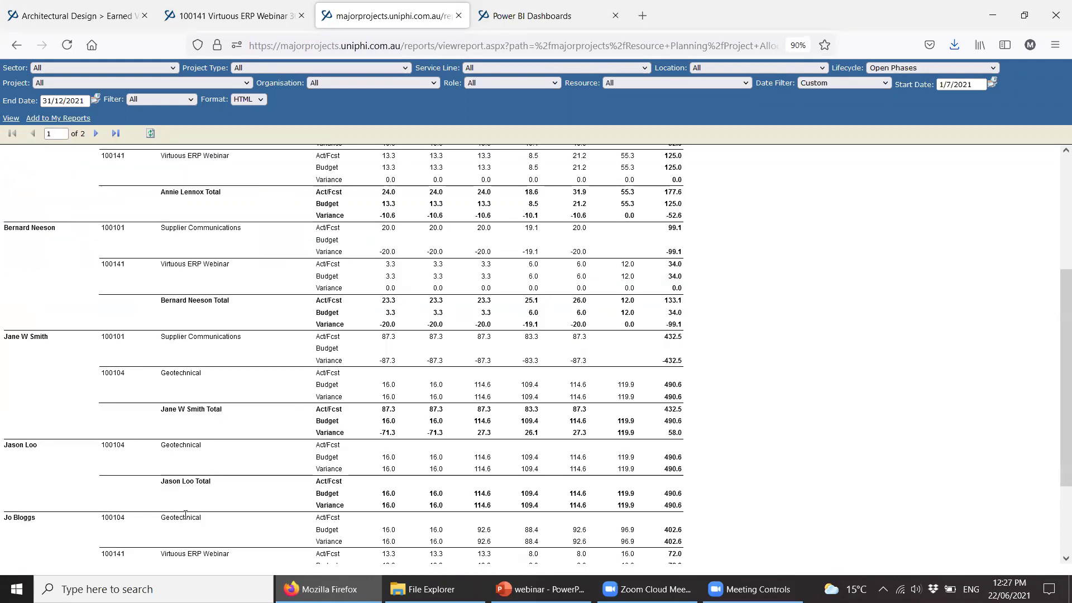
scroll(136, 511, "up", 2)
scroll(139, 500, "down", 4)
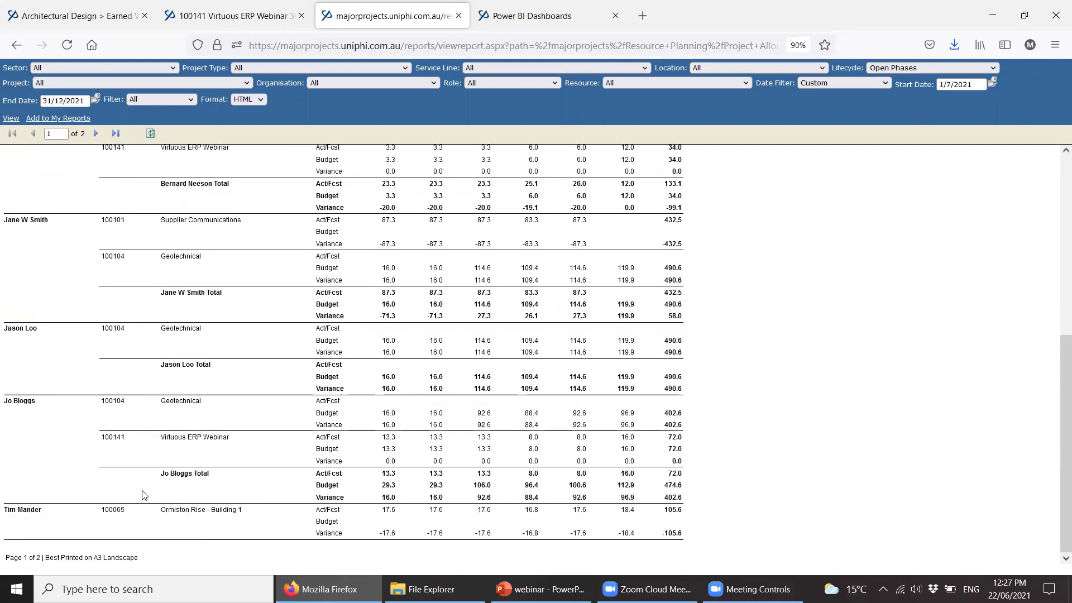
scroll(143, 495, "up", 5)
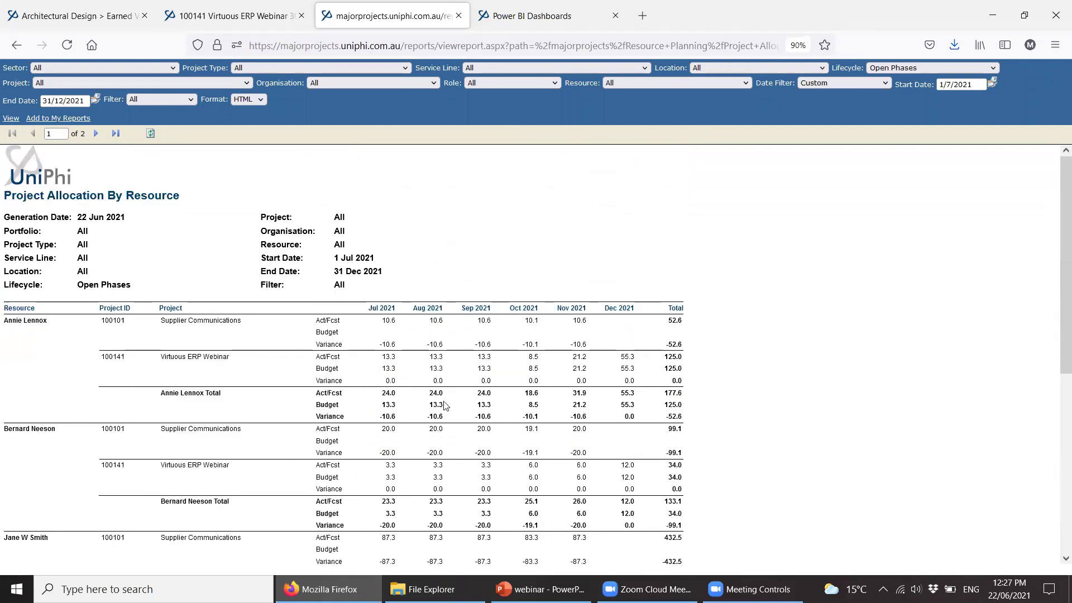
left_click_drag(159, 393, 223, 394)
left_click(196, 394)
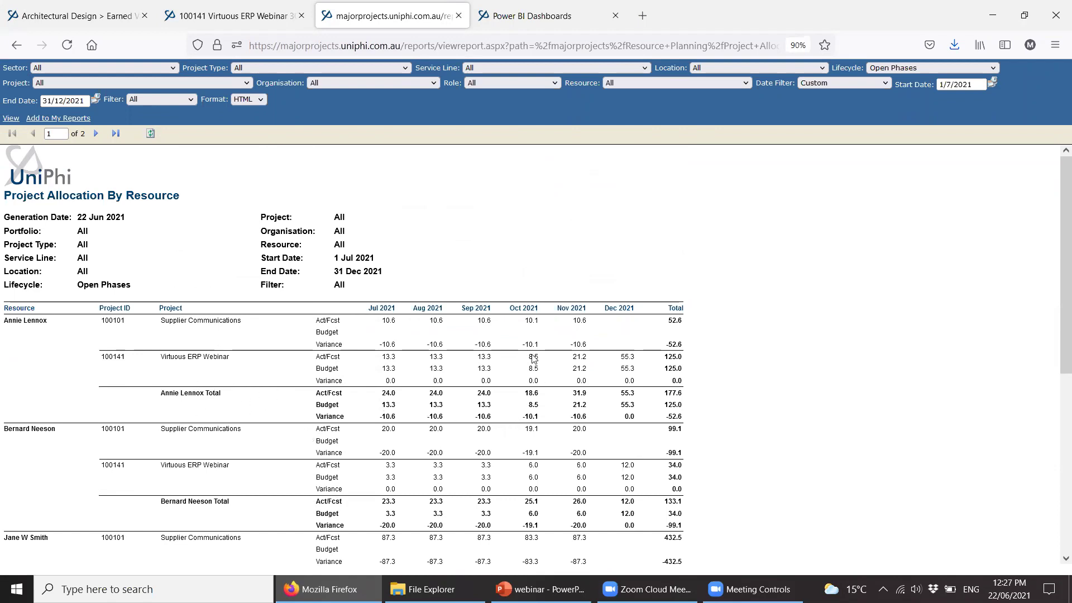
left_click_drag(383, 351, 335, 405)
left_click(348, 371)
scroll(335, 350, "down", 2)
scroll(323, 373, "down", 9)
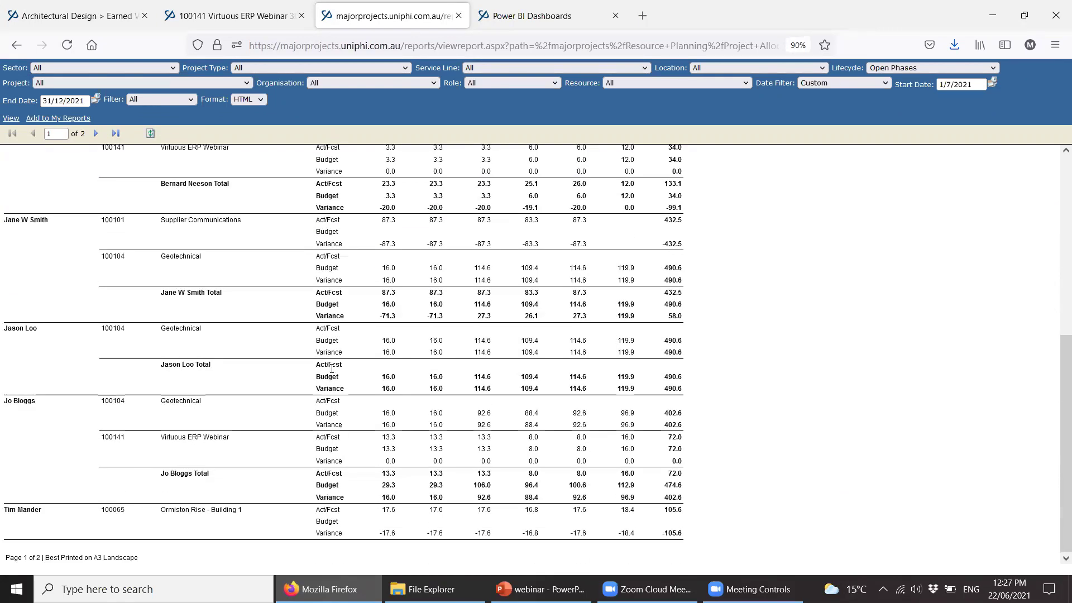
scroll(331, 369, "up", 10)
scroll(332, 369, "up", 2)
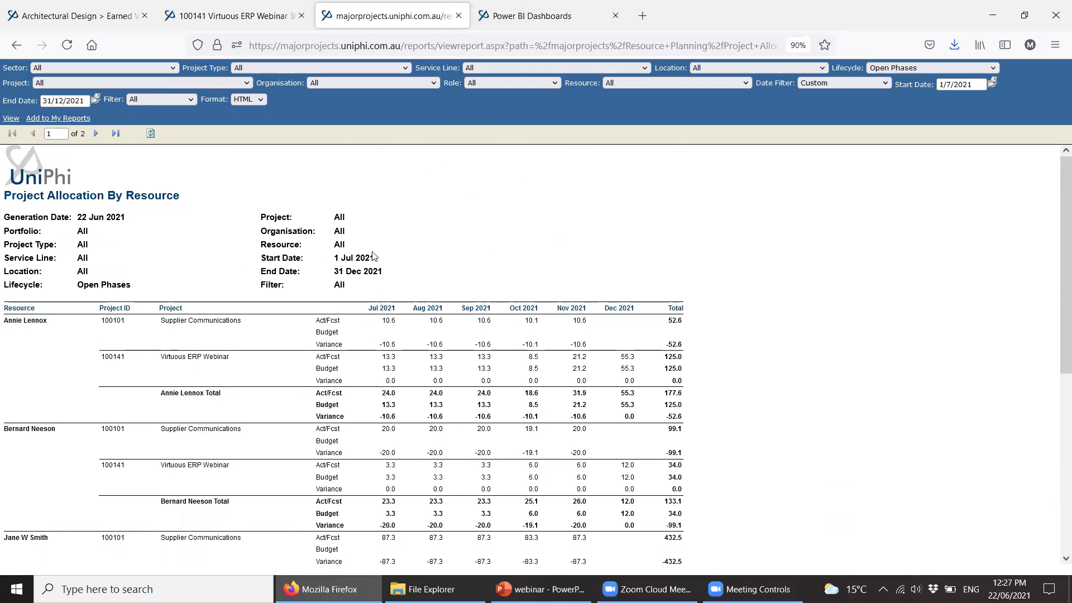
Go from the contract's earned value to Resource Planning and switch the project selection to All Projects
left_click(73, 16)
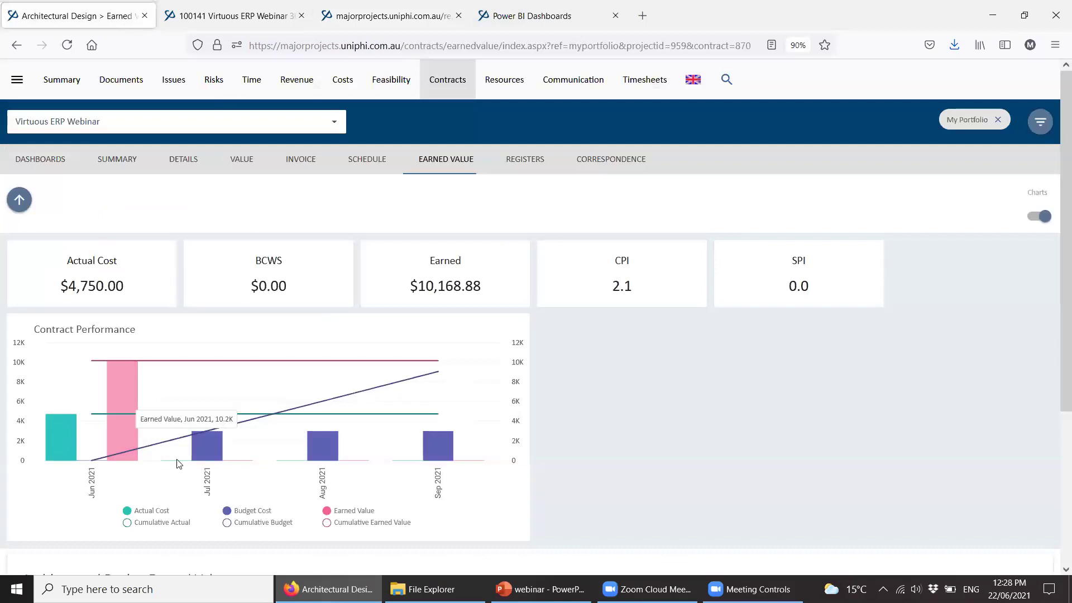
left_click(505, 79)
left_click(262, 168)
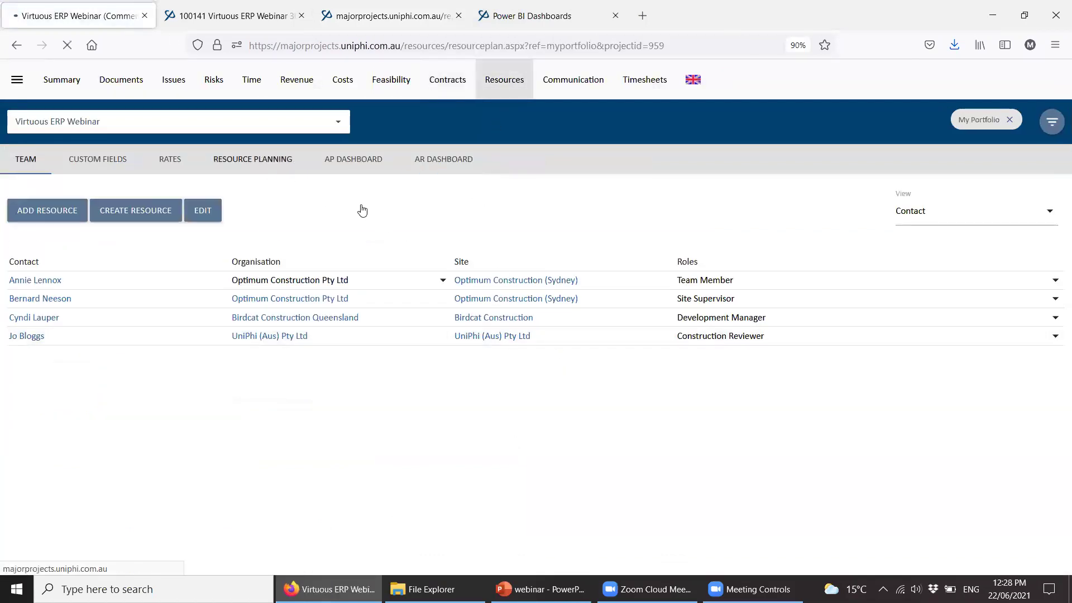
left_click(339, 131)
scroll(346, 151, "up", 5)
scroll(347, 151, "up", 15)
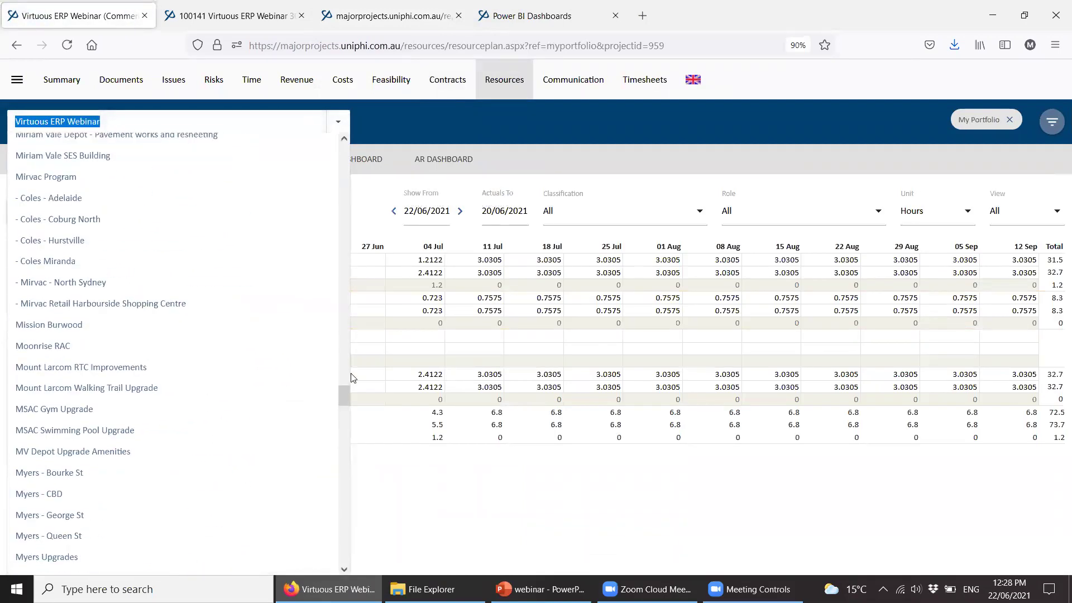
left_click(282, 154)
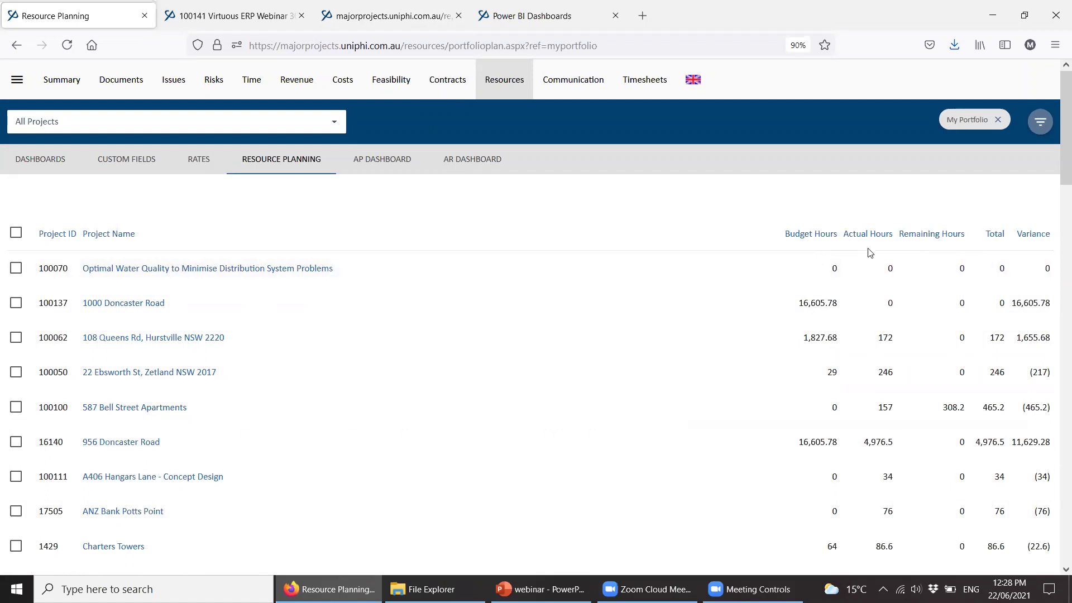
Sort the portfolio's resource plan by budget hours and look through the project list
left_click(807, 239)
scroll(78, 285, "down", 5)
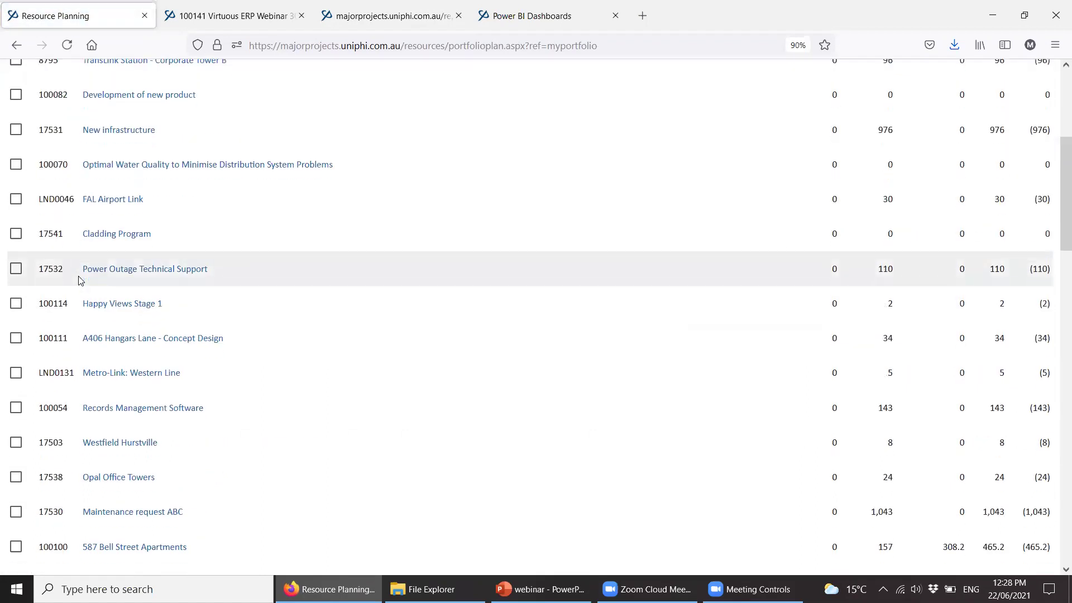
scroll(79, 280, "down", 15)
scroll(100, 303, "up", 20)
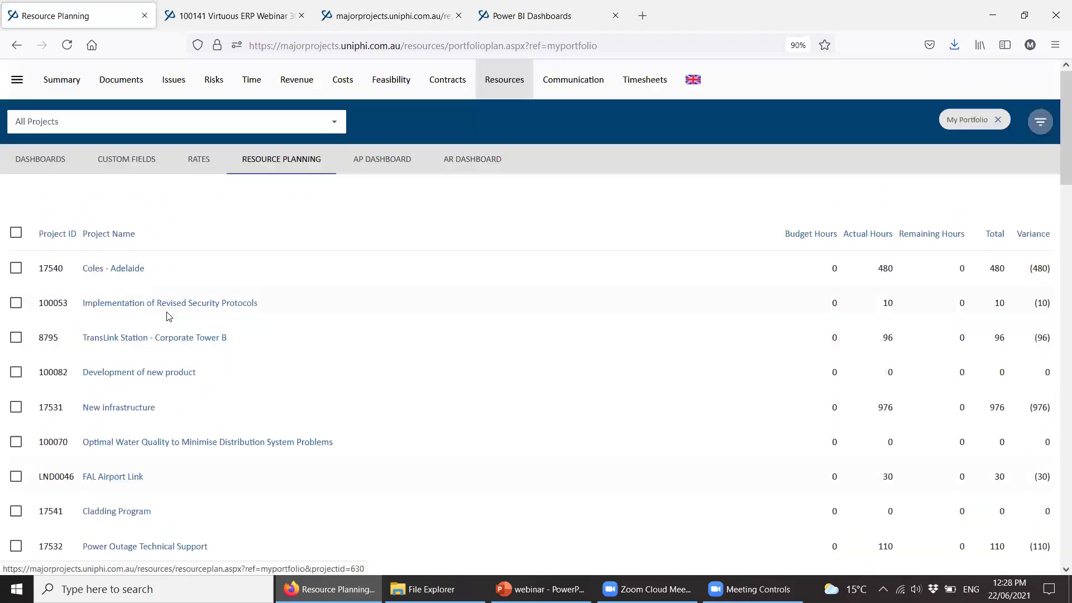
Sort the portfolio's resource plan by remaining hours and compare the projects' budget, actual and remaining hours
left_click(939, 234)
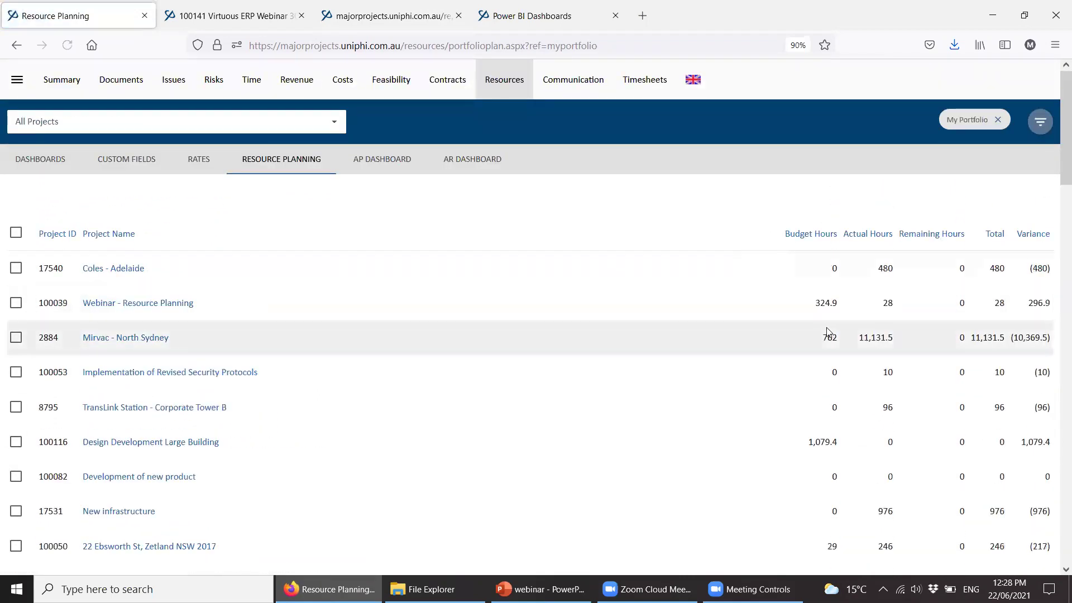
scroll(938, 340, "down", 15)
scroll(935, 335, "up", 15)
left_click_drag(863, 259, 871, 416)
left_click(281, 239)
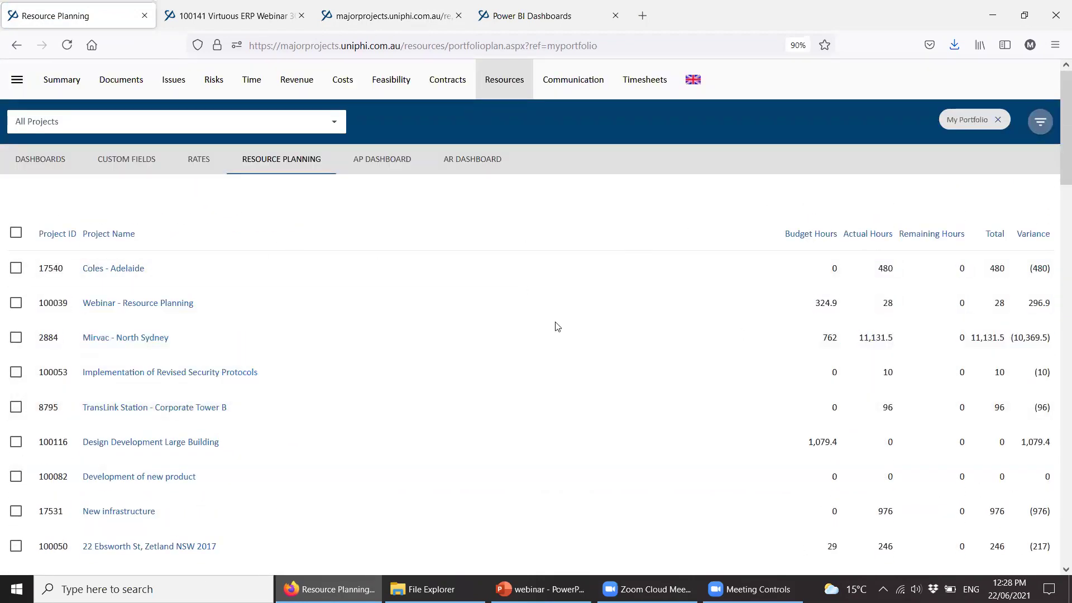
Return to the Project Allocation By Resource report, check total hours and full-time equivalents on page 2, and go back to page 1
left_click(385, 16)
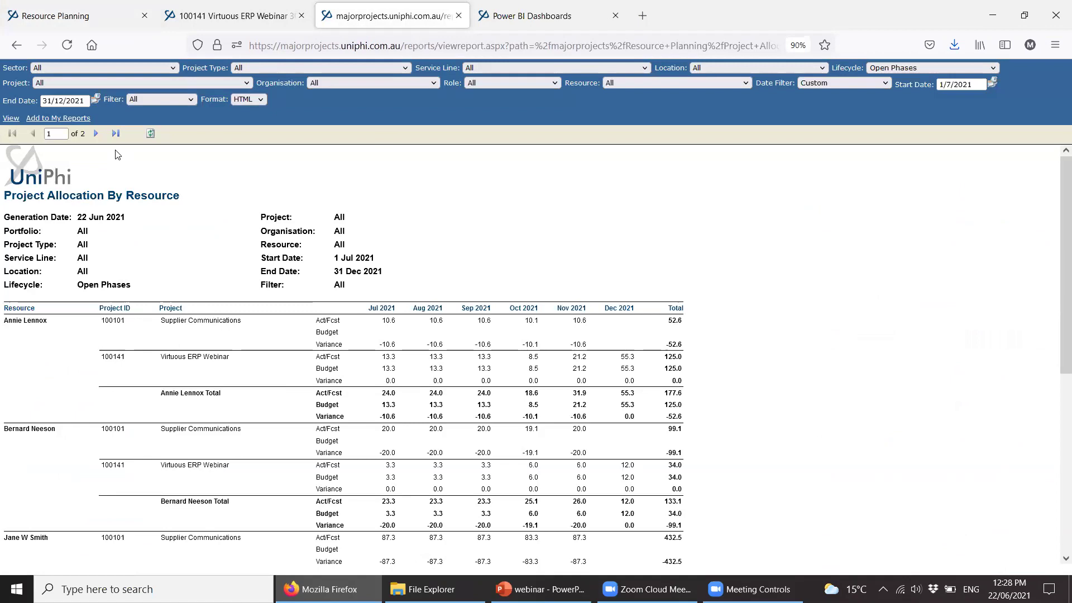
left_click(97, 133)
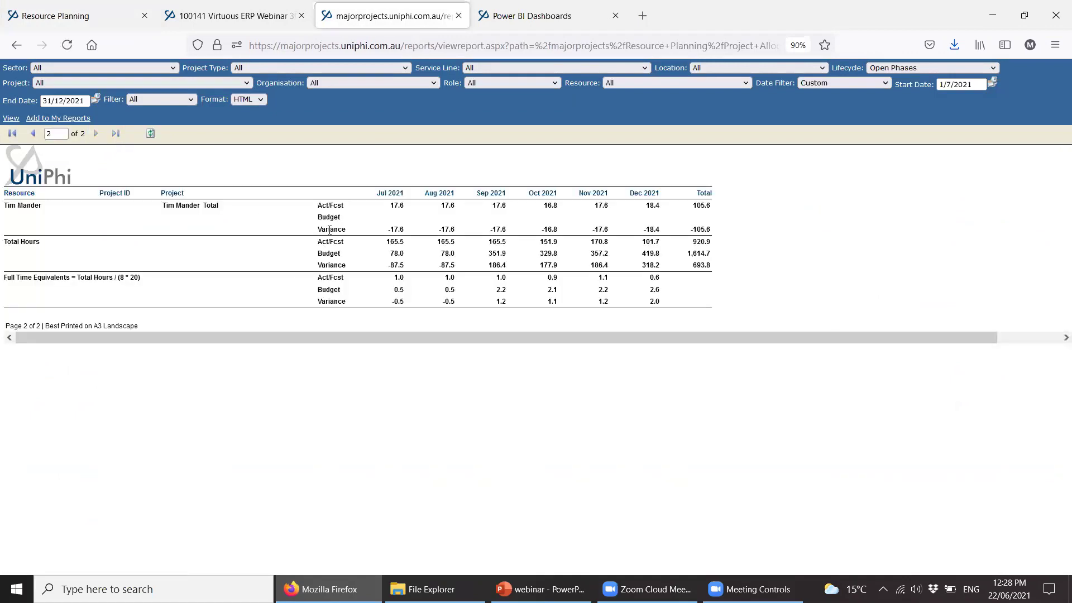
left_click(33, 134)
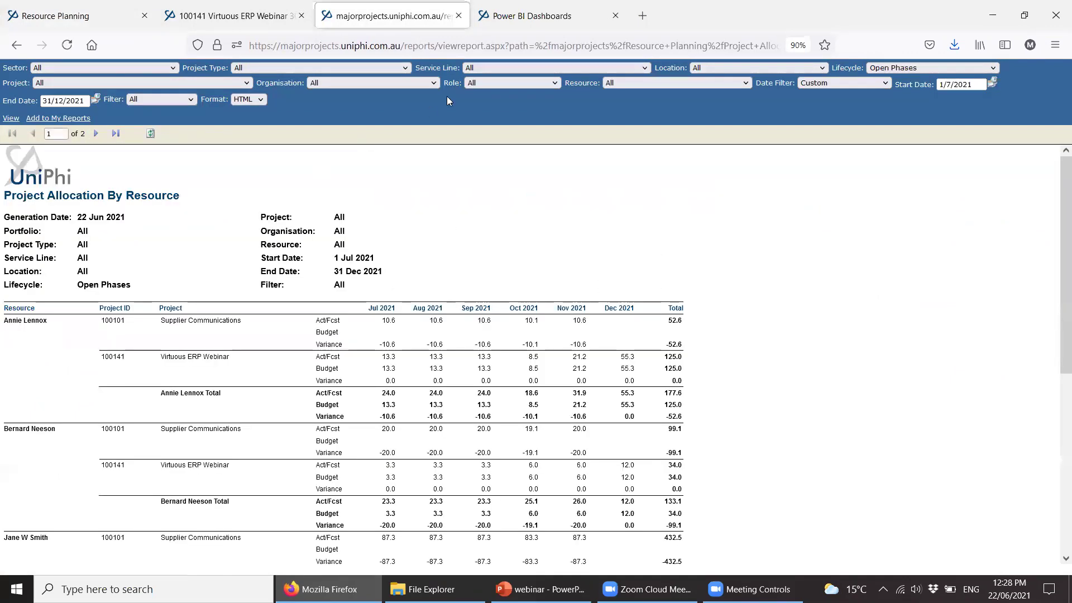
Switch to the Power BI Dashboards and review the Project Profitability table across to its total forecast profit column
left_click(525, 25)
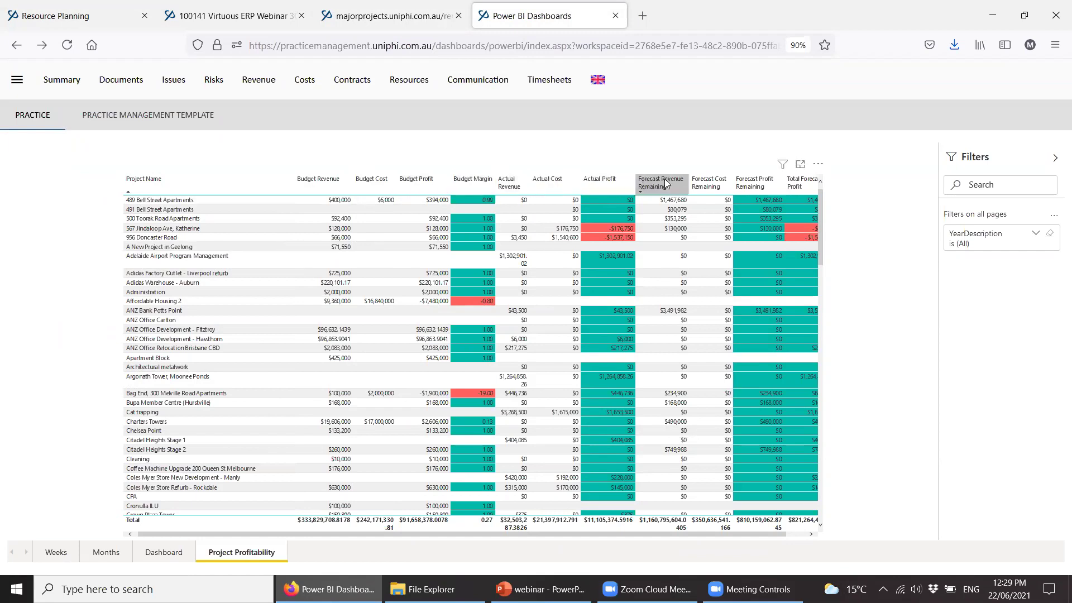
left_click(799, 535)
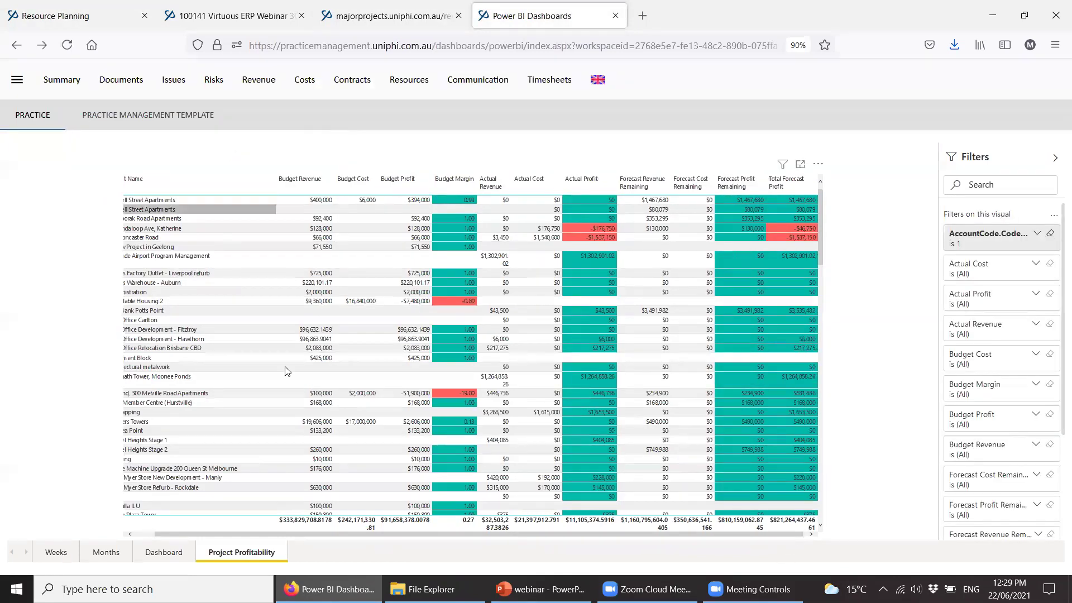
scroll(352, 535, "left", 1)
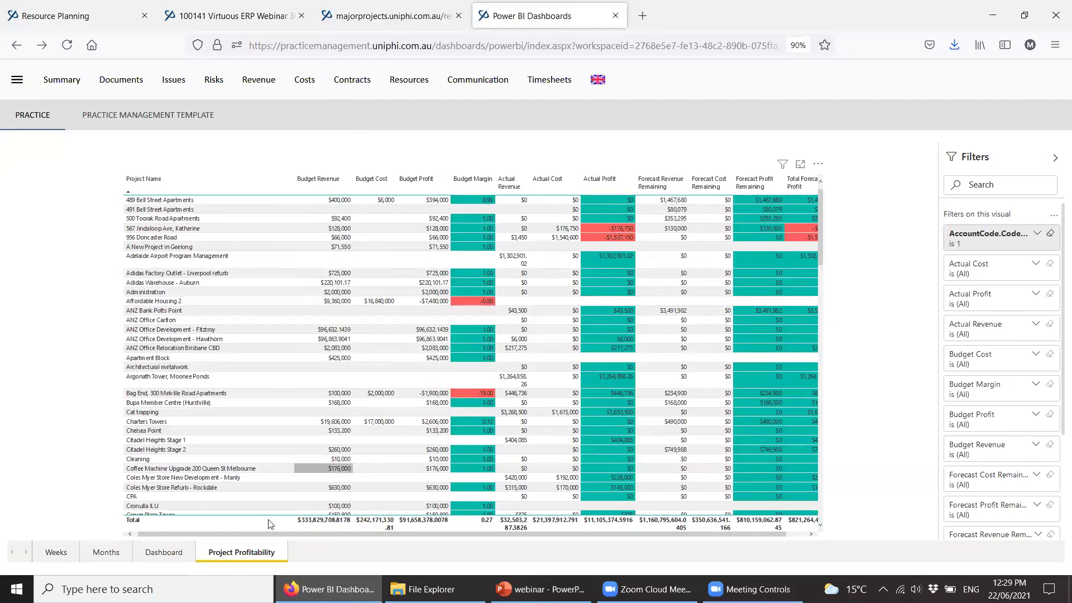
On the Months page, expand the resource utilisation table's rows to project level and try expanding its columns one level
left_click(106, 553)
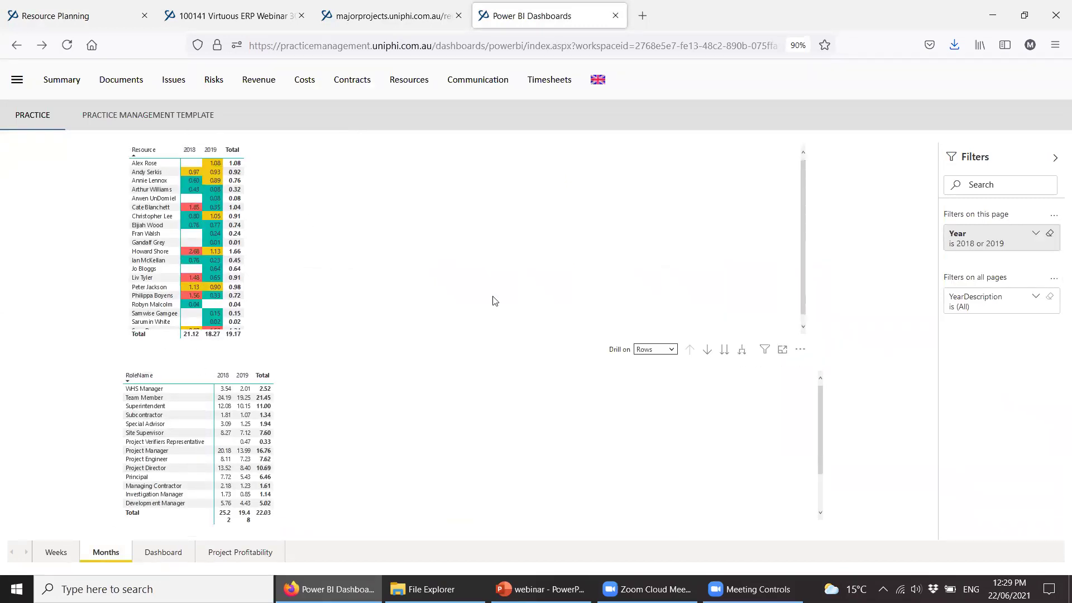
left_click(743, 351)
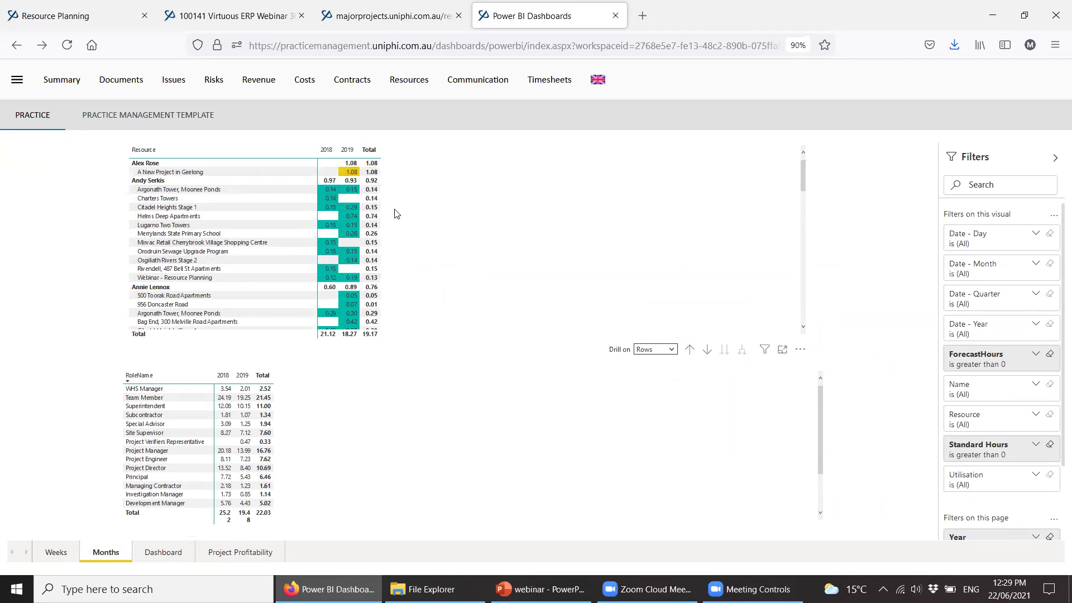
left_click(672, 352)
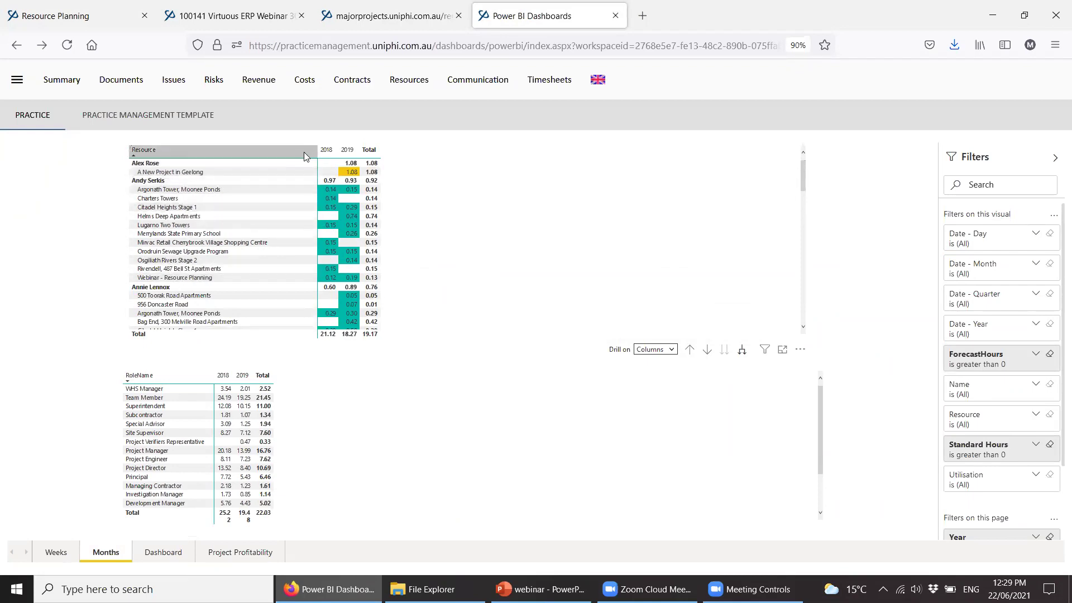
left_click(742, 343)
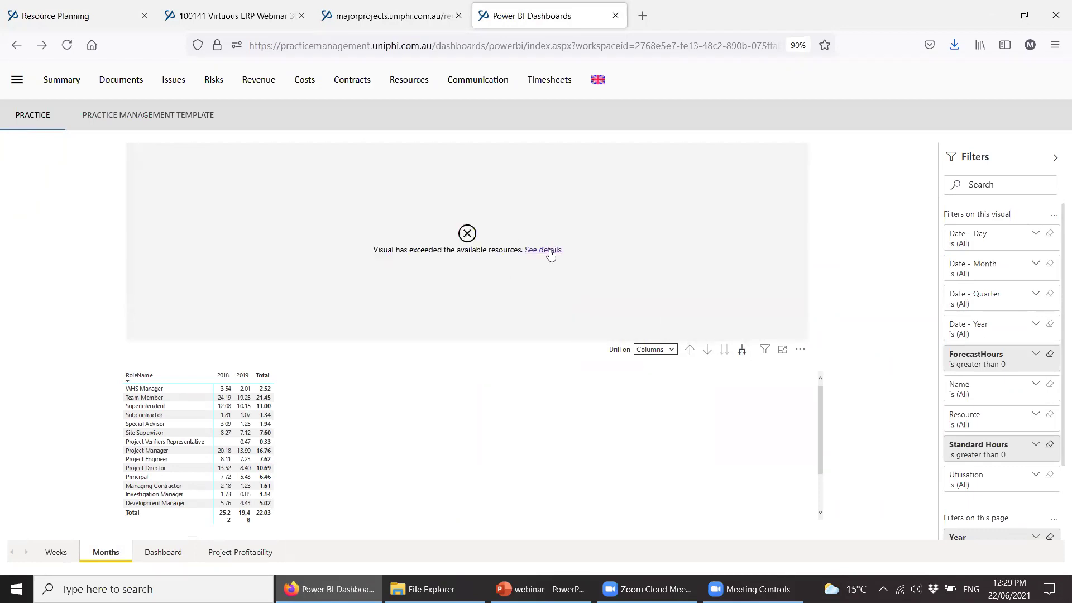
Review the Practice Management Template's Actual Utilisation and ResourcePlan pages, and return to the Practice dashboard
left_click(181, 123)
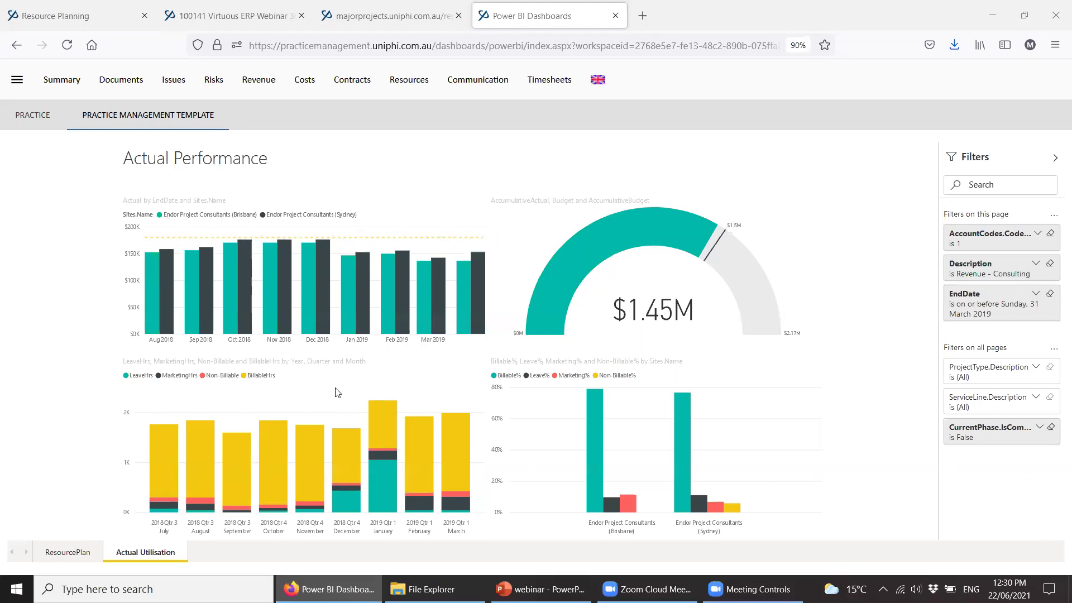
mouse_move(724, 248)
left_click(85, 555)
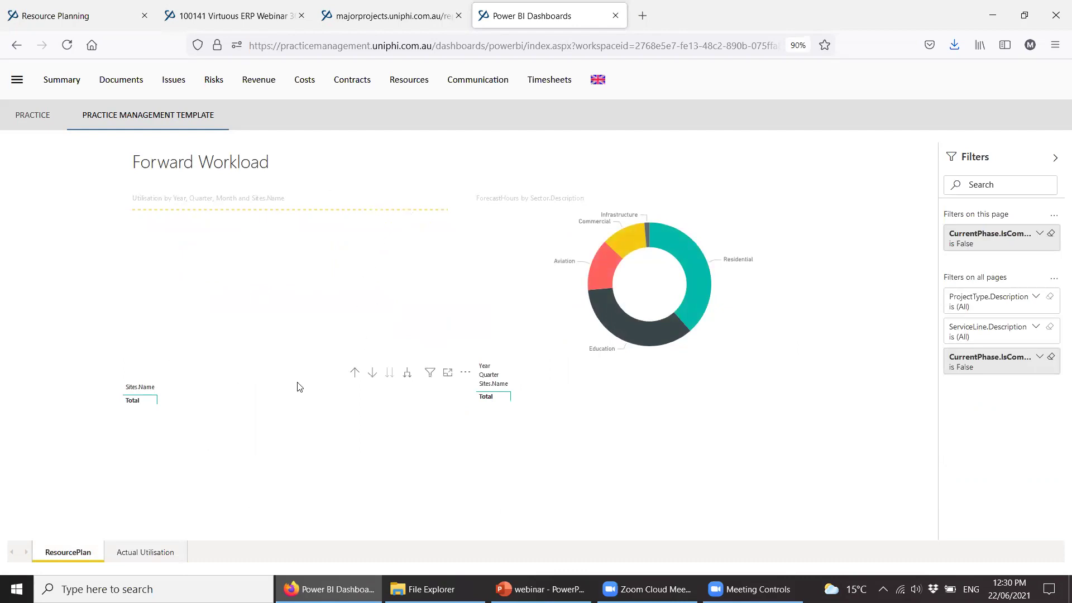
left_click(30, 119)
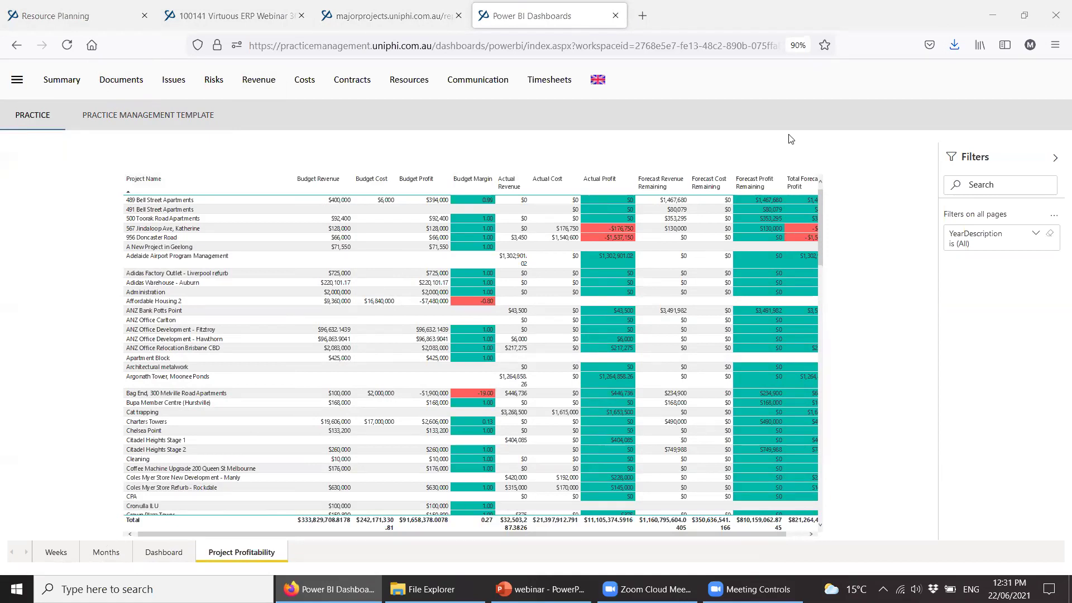
Open the Mines of Moria project from the project portfolio and look over its project details
left_click(61, 79)
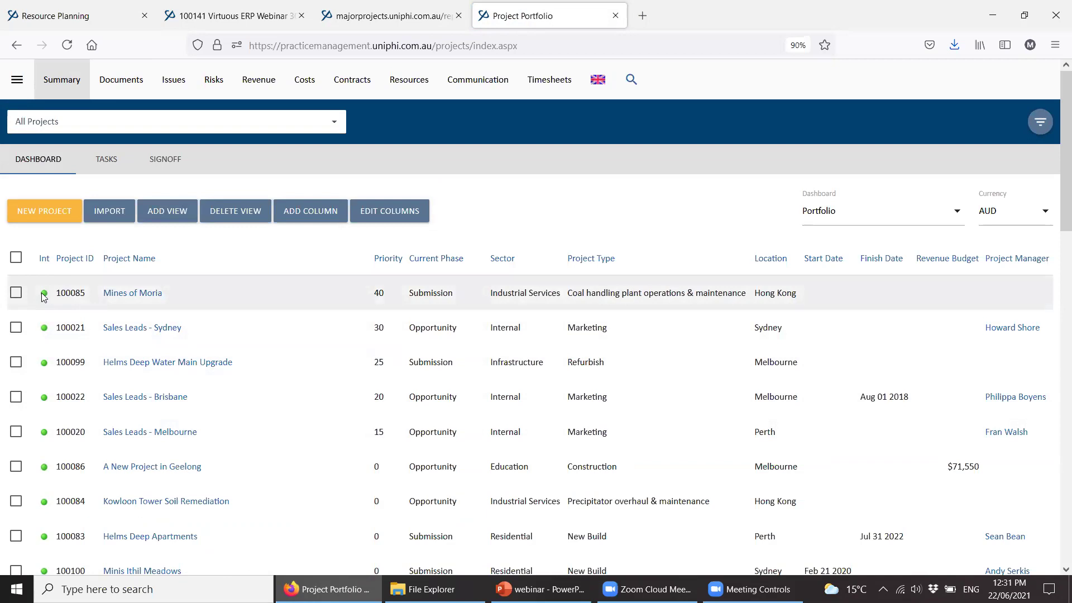
left_click(116, 299)
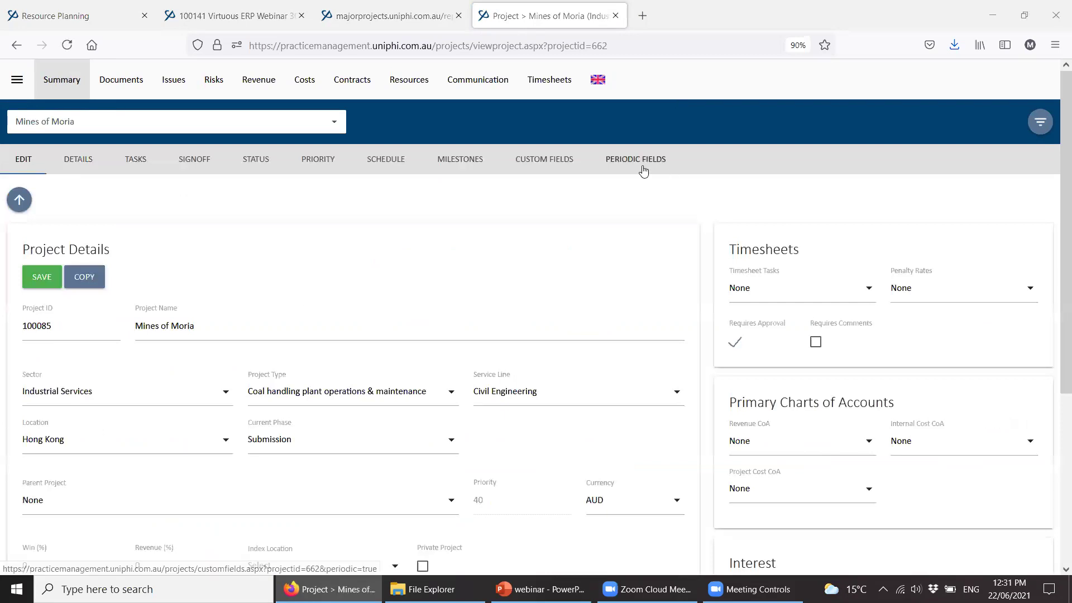
scroll(687, 240, "down", 3)
scroll(675, 227, "up", 3)
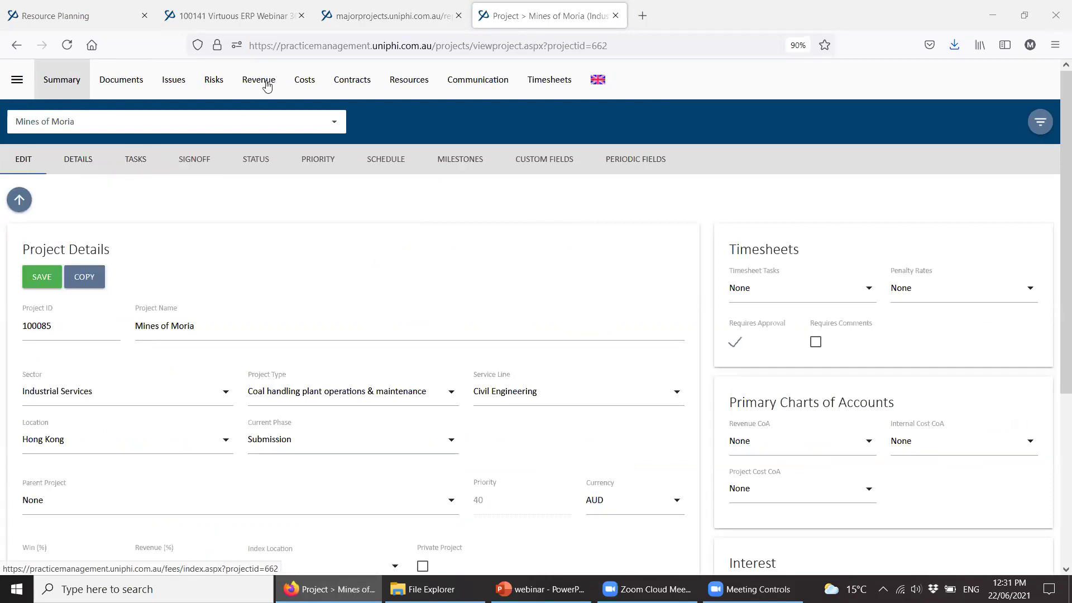
Return to the major projects site and open the Charters Towers project's read-only details dashboard from the portfolio summary
left_click(97, 12)
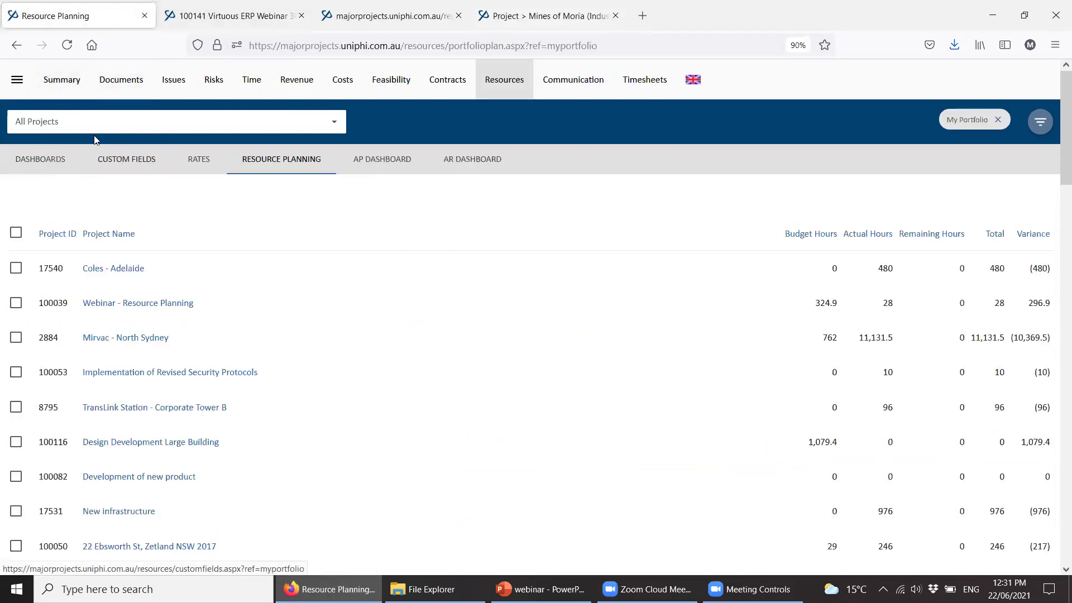
left_click(118, 165)
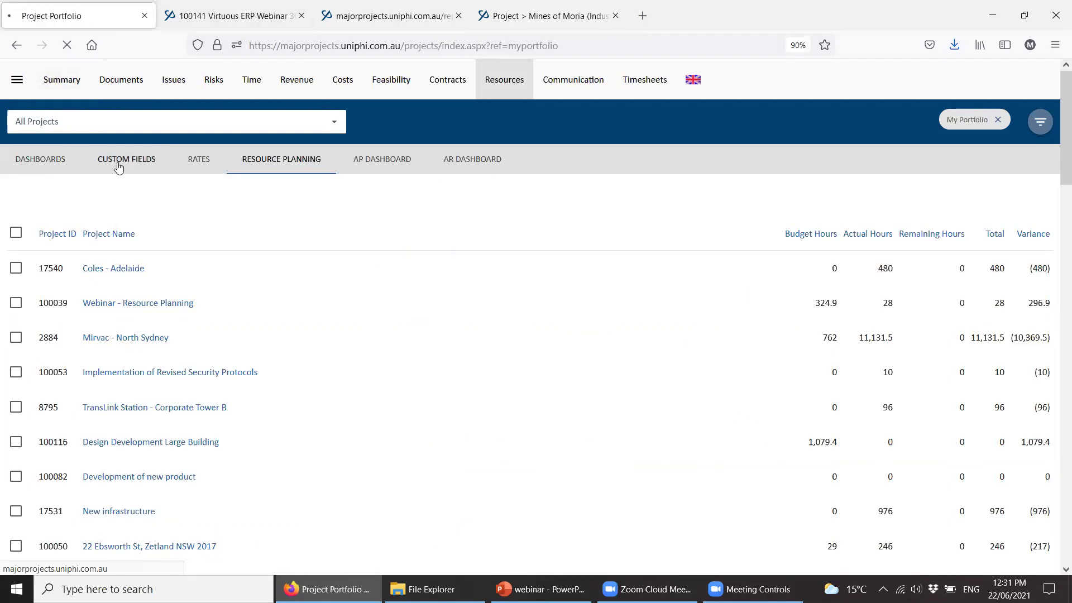
left_click(167, 333)
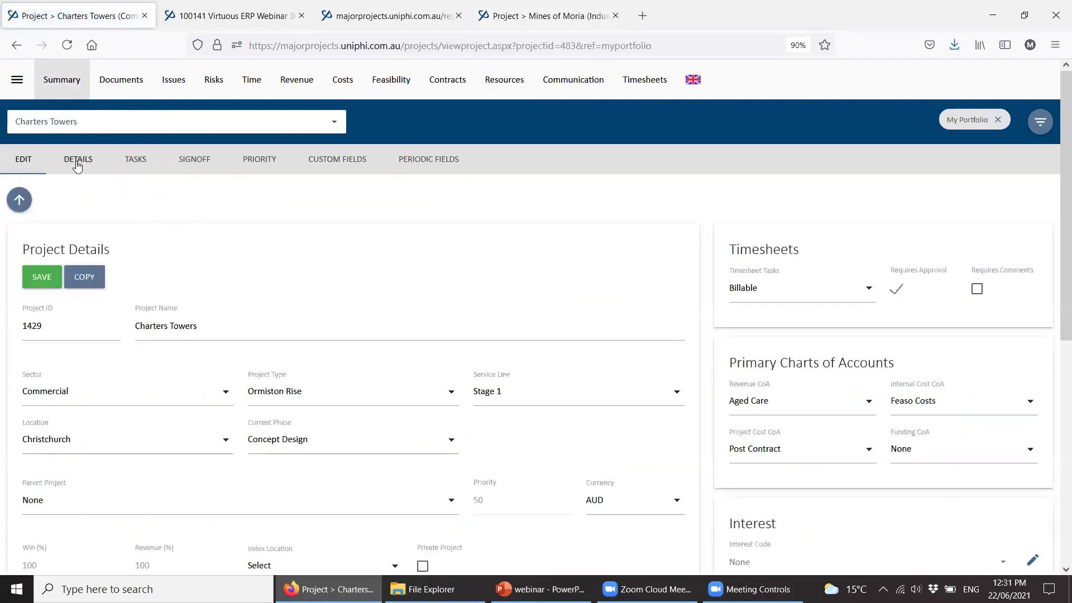
left_click(25, 130)
key("Escape")
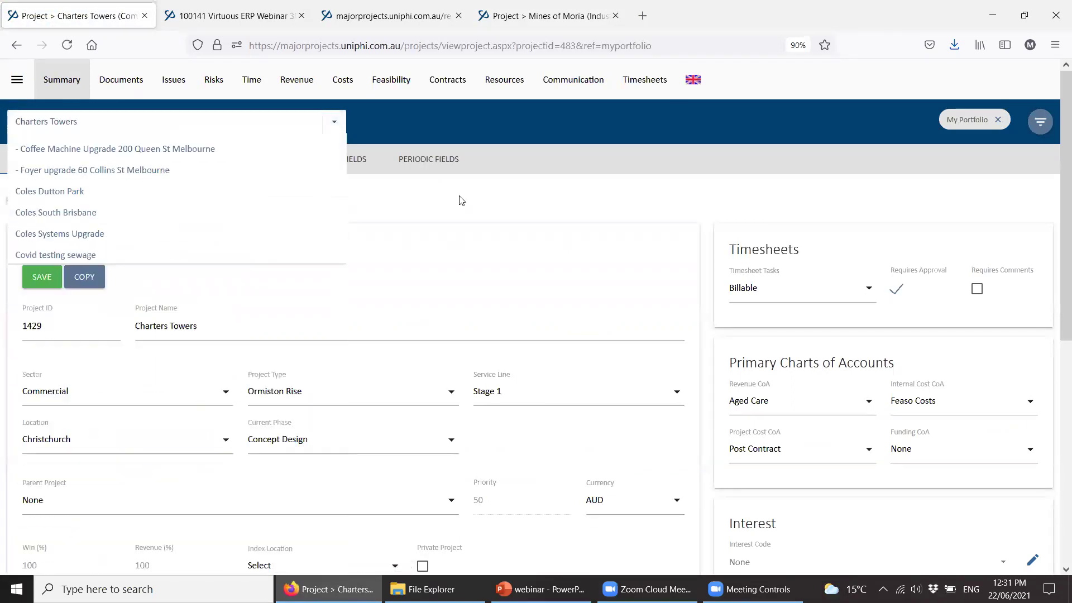
left_click(84, 160)
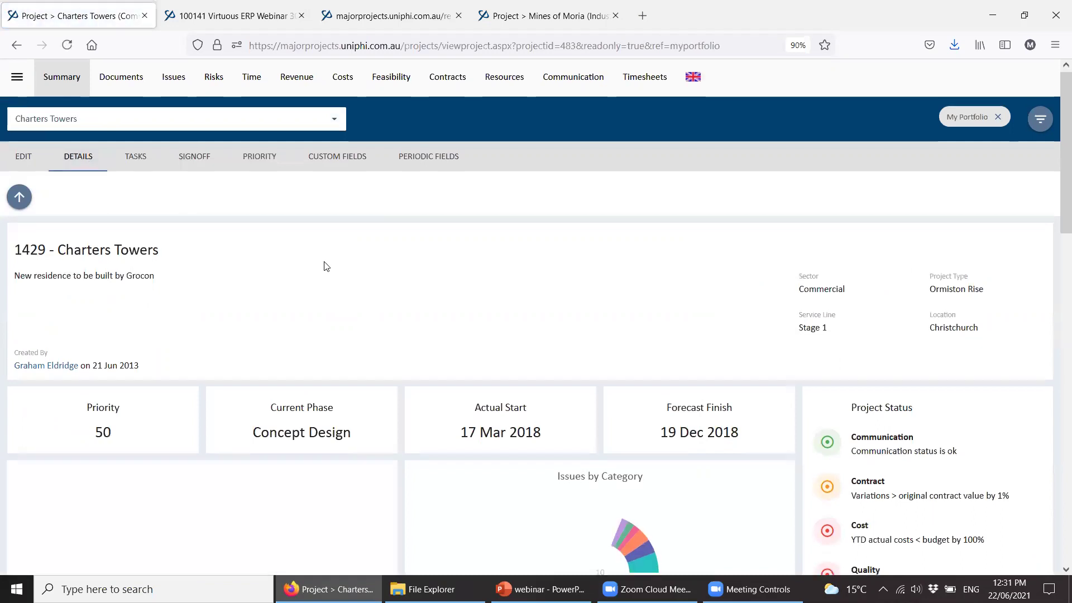
Examine the Charters Towers charts, project schedule and status indicators, highlighting the Quality status text
scroll(323, 262, "down", 5)
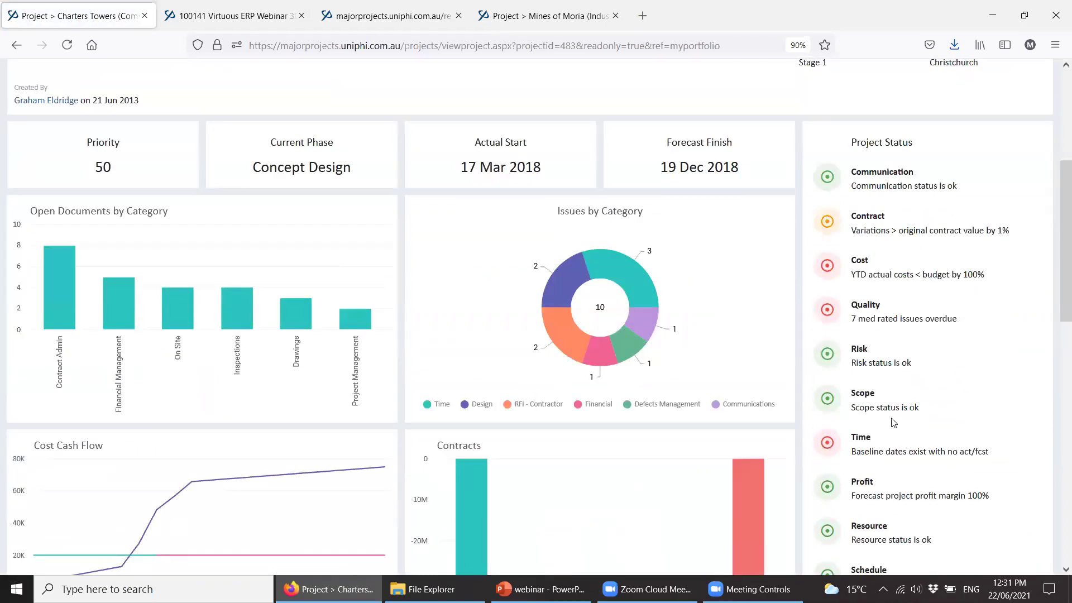
scroll(900, 503, "down", 3)
scroll(899, 501, "up", 1)
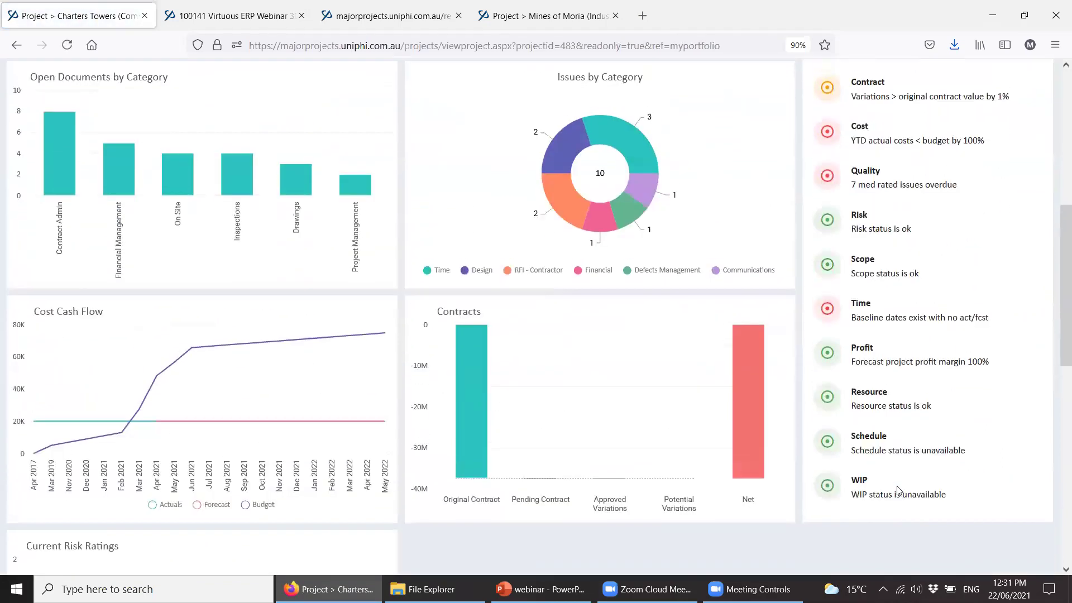
left_click_drag(850, 140, 960, 184)
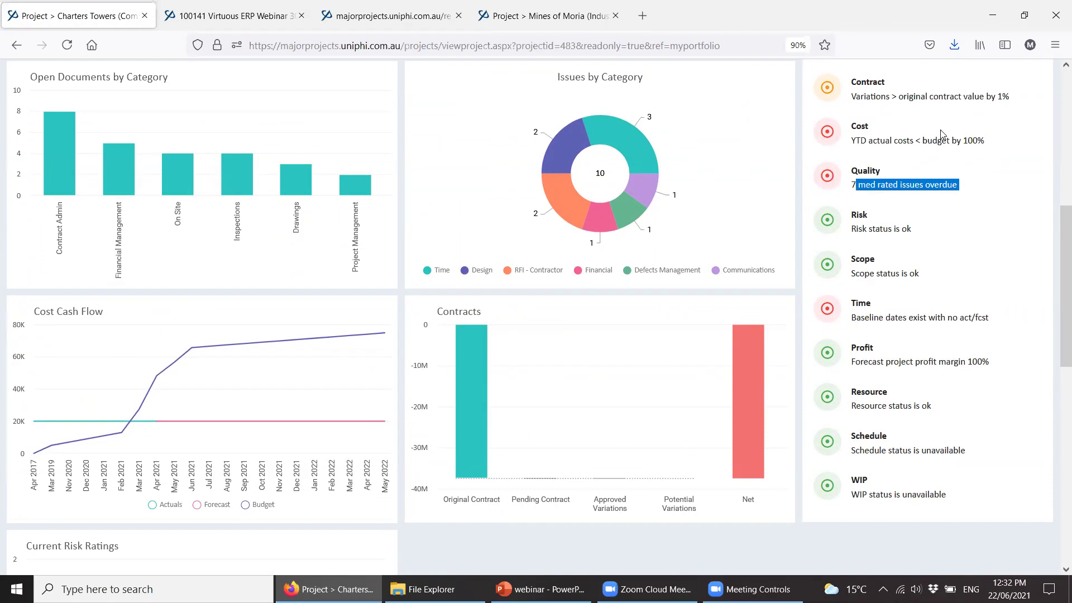
scroll(932, 159, "down", 1)
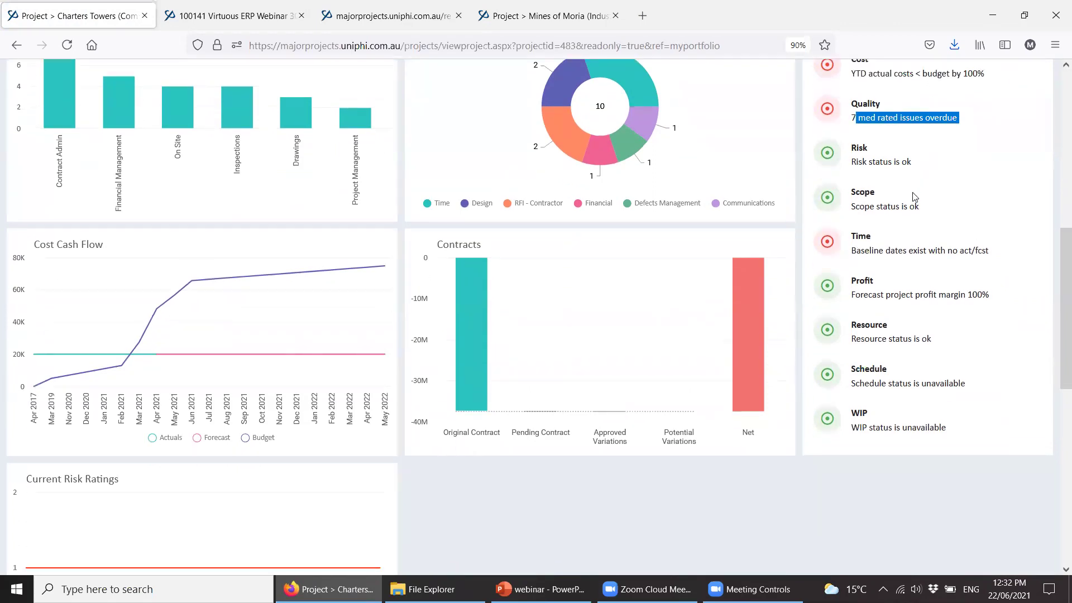
scroll(914, 223, "down", 3)
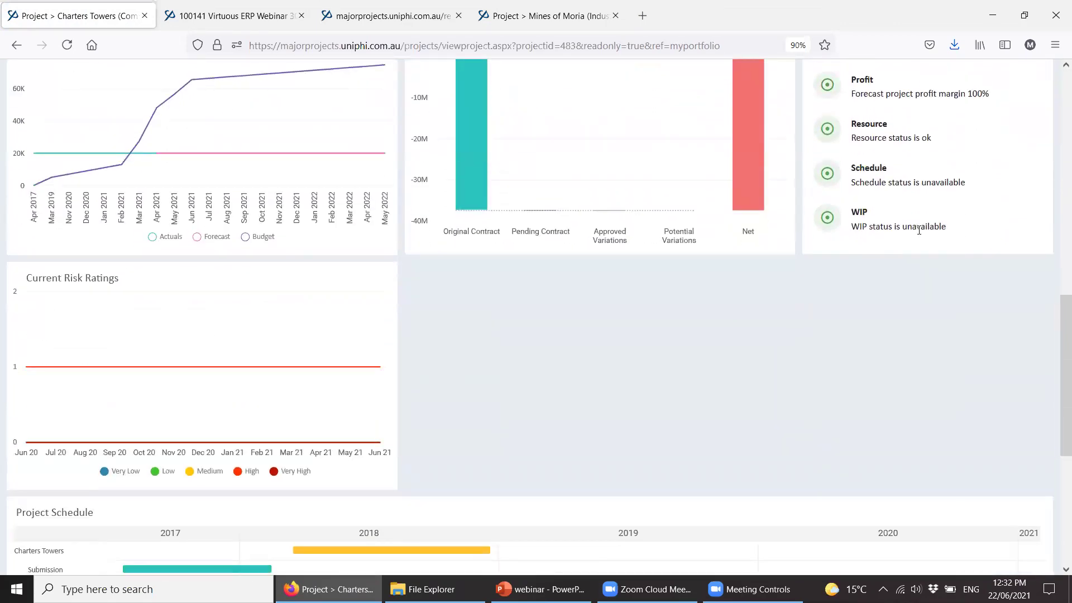
scroll(919, 230, "down", 3)
scroll(919, 230, "up", 3)
scroll(919, 231, "up", 3)
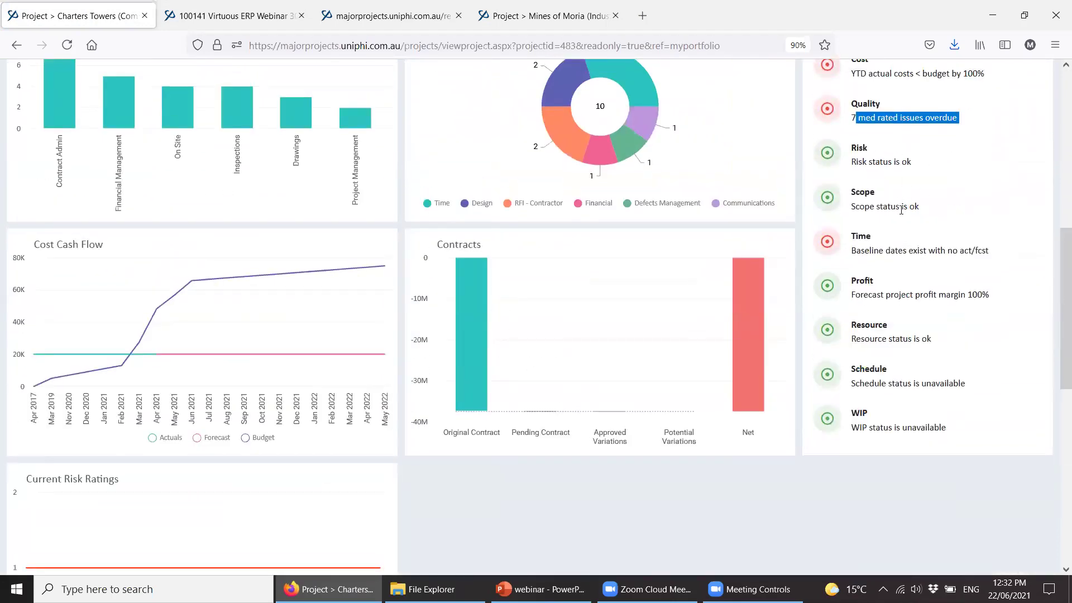
Highlight the Profit status text in the project status list to review the forecast margin, and clear the selection
scroll(901, 209, "up", 1)
left_click_drag(860, 360, 1034, 376)
left_click(888, 406)
left_click_drag(856, 365, 987, 364)
left_click(1000, 370)
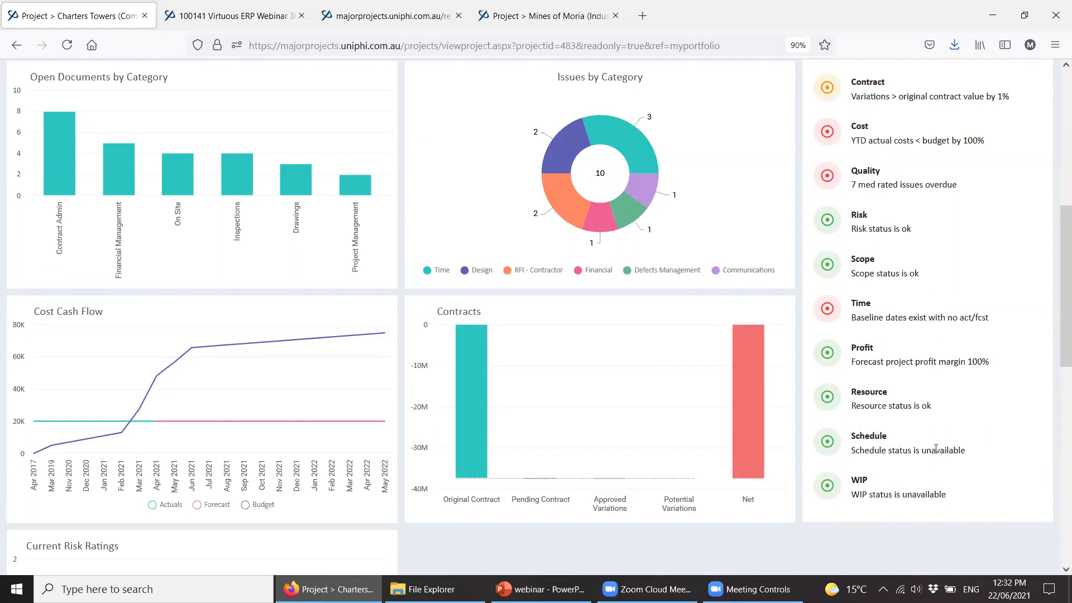
Highlight the Contract status text comparing variations with the original contract value
scroll(935, 449, "up", 4)
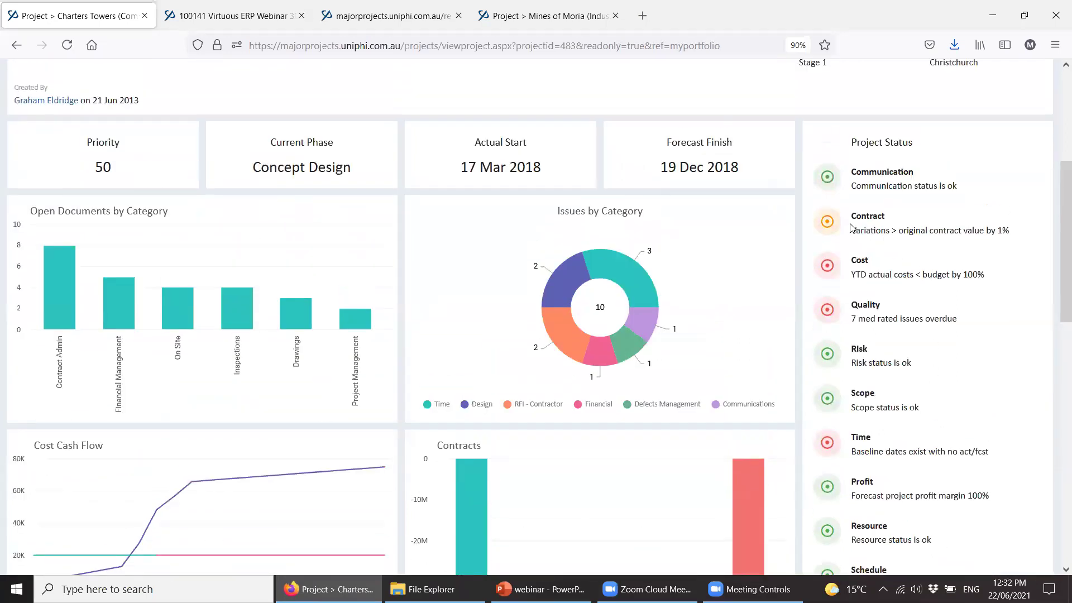
left_click_drag(852, 229, 1023, 233)
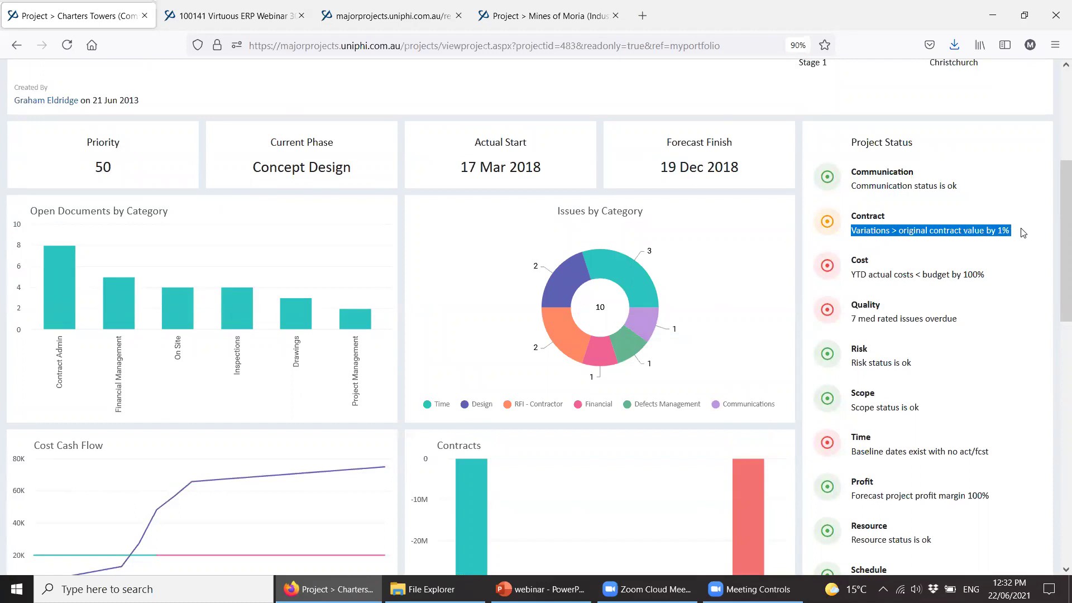
left_click(901, 231)
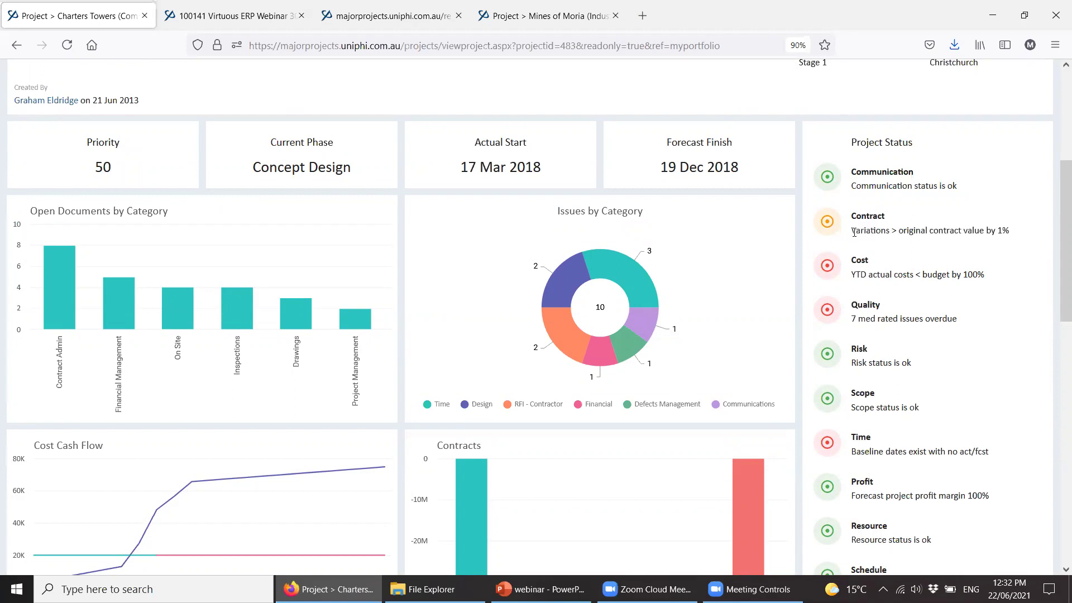
left_click_drag(852, 234, 1015, 237)
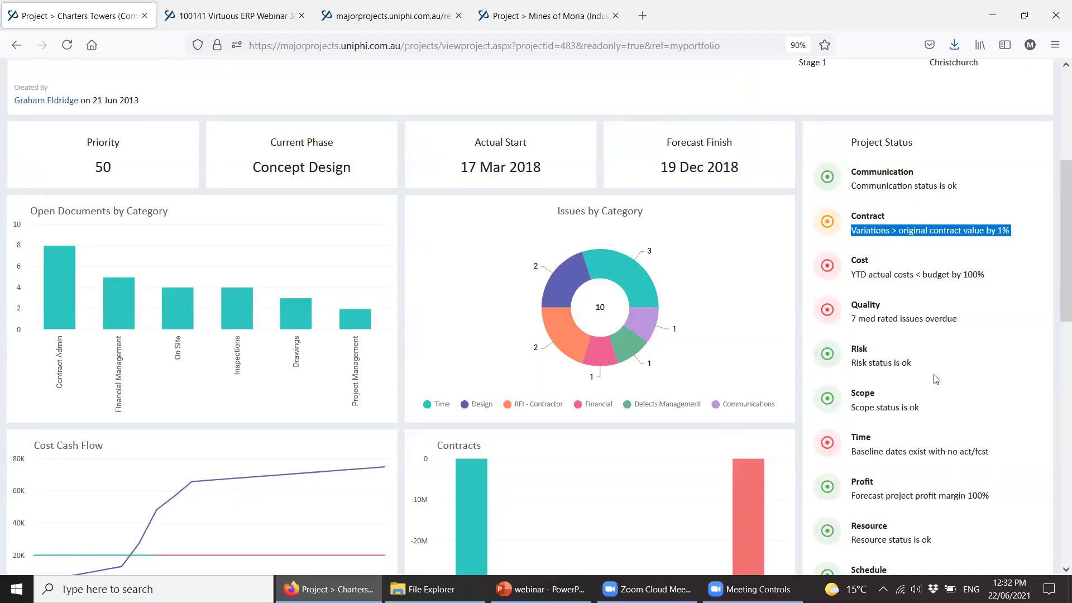
Highlight the Time and Quality status texts and review the rest of the project status list
left_click_drag(852, 452, 993, 435)
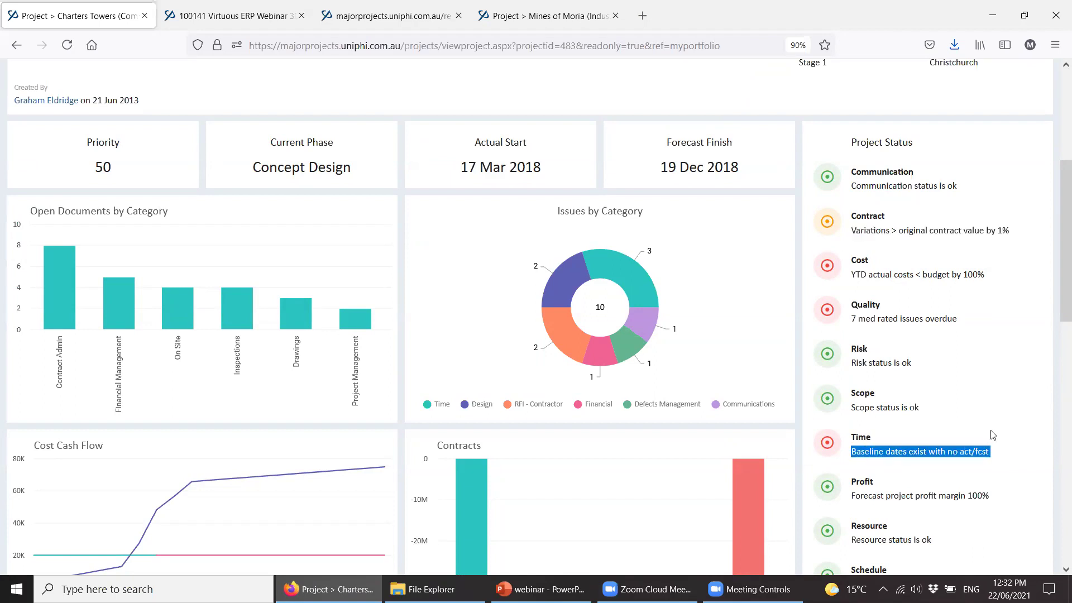
left_click_drag(853, 320, 970, 326)
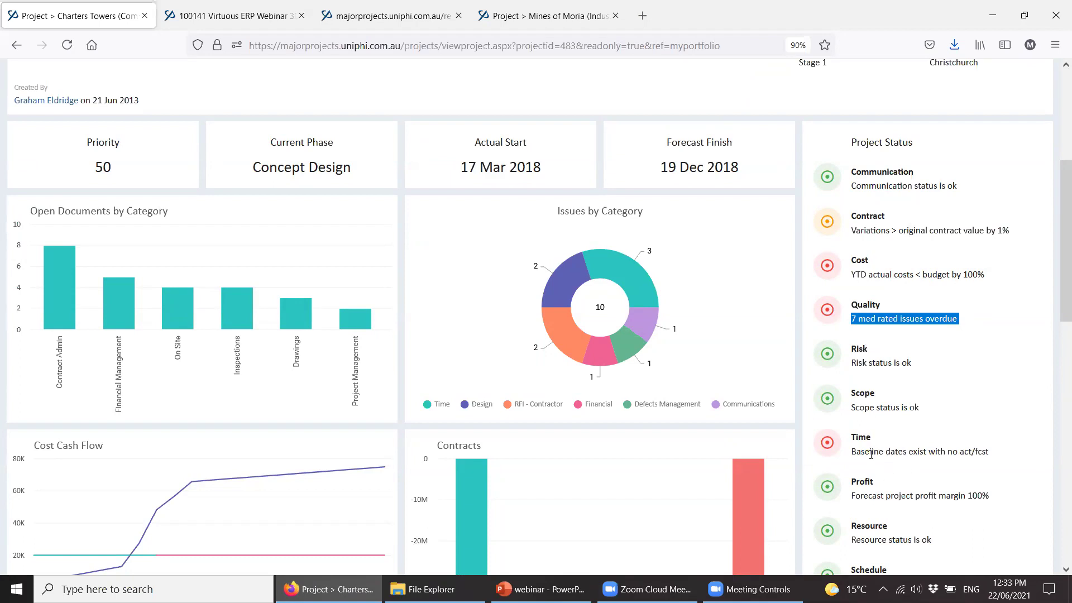
left_click_drag(854, 453, 925, 462)
left_click(933, 454)
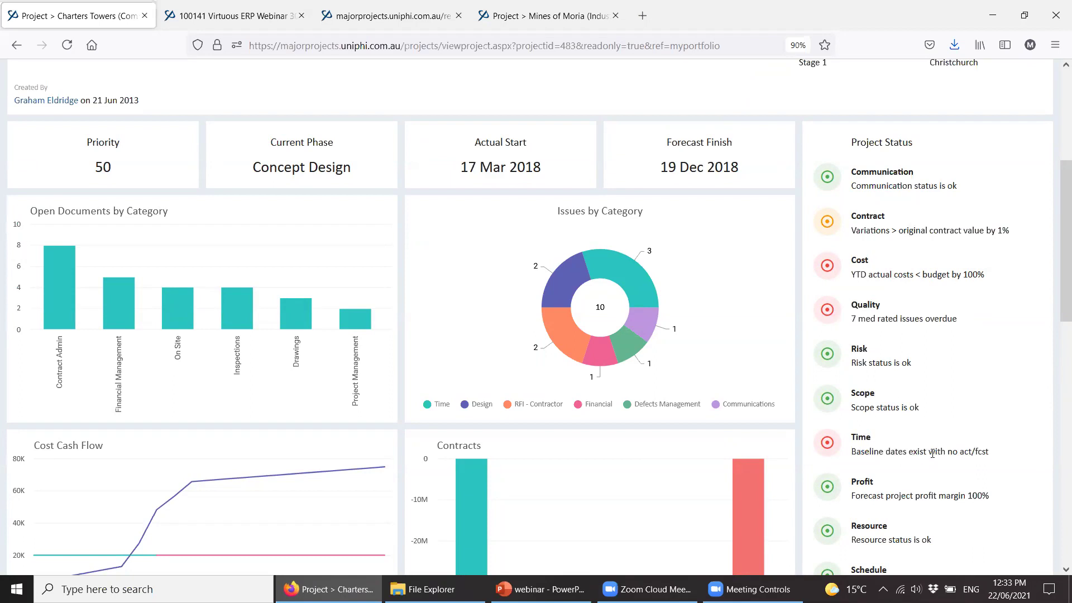
left_click_drag(863, 453, 981, 452)
left_click(980, 452)
left_click_drag(853, 455, 1014, 457)
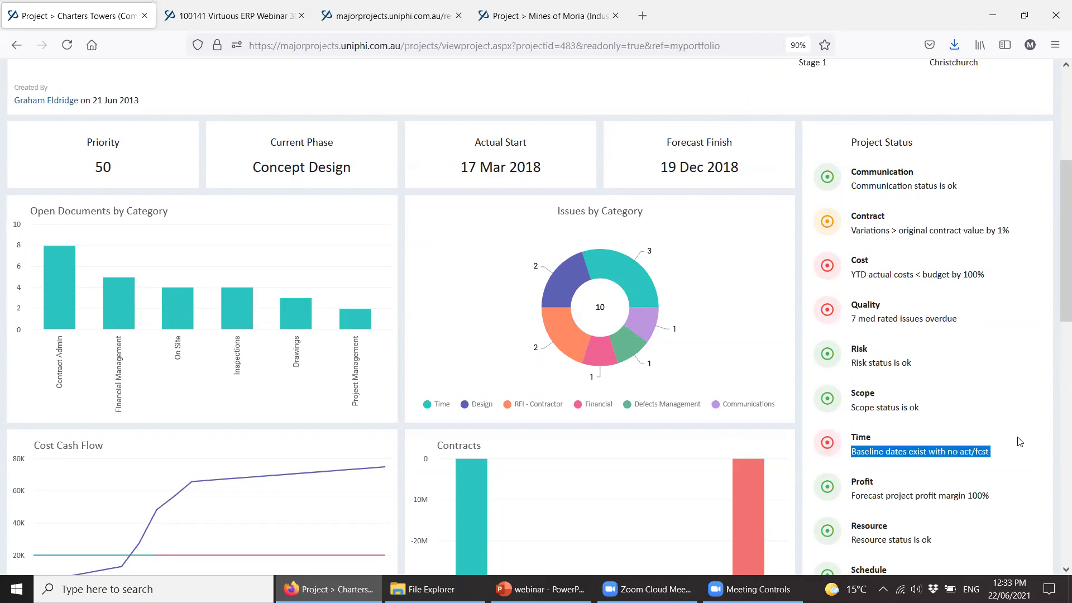
scroll(1000, 434, "up", 2)
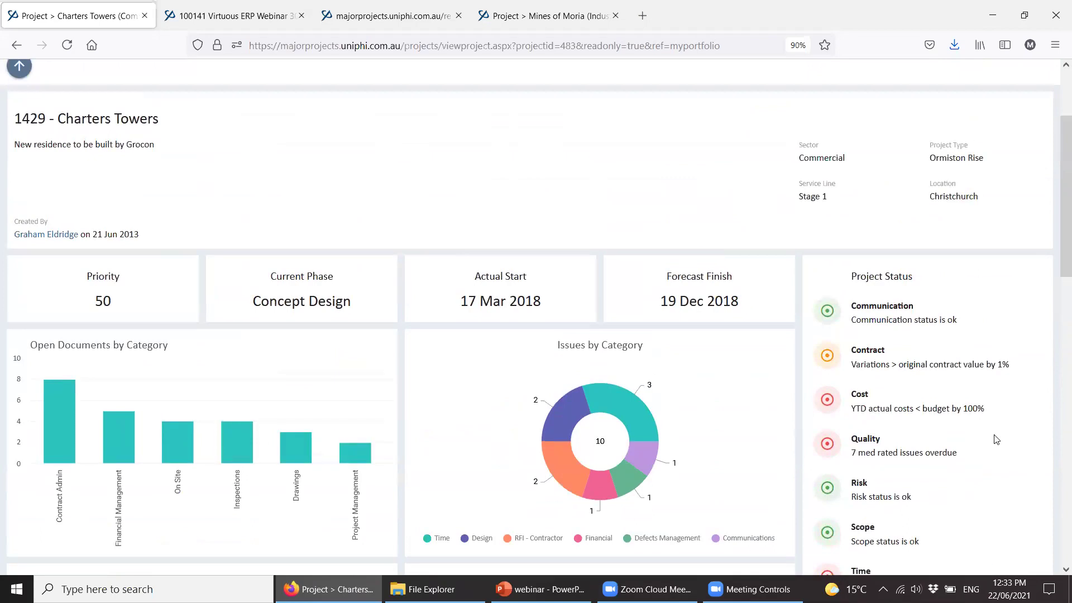
scroll(997, 441, "down", 3)
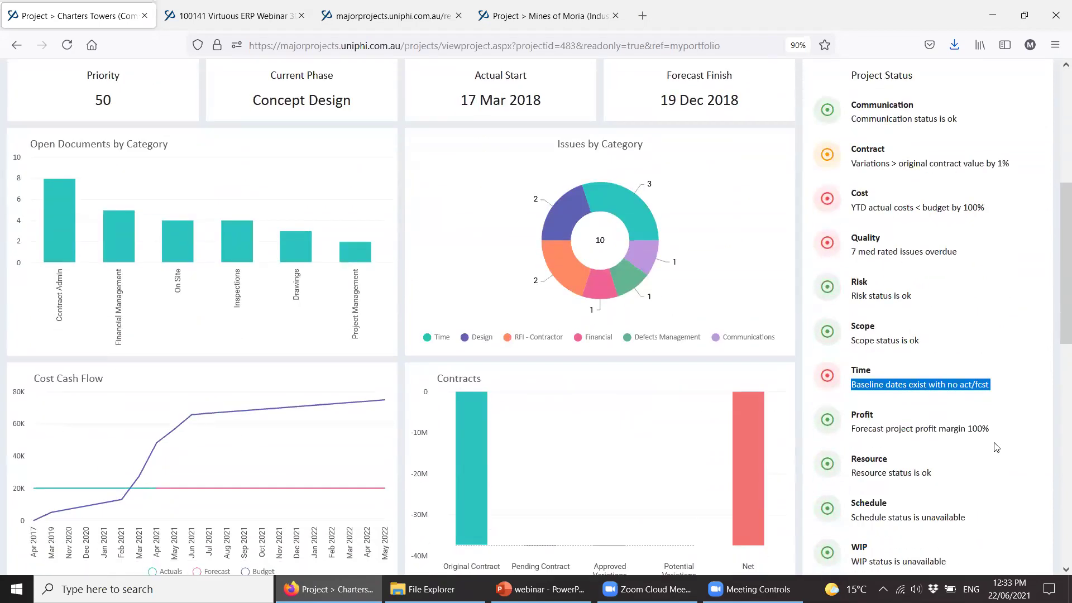
Return to the project portfolio list and reopen the Charters Towers project in its read-only details view
scroll(997, 447, "up", 5)
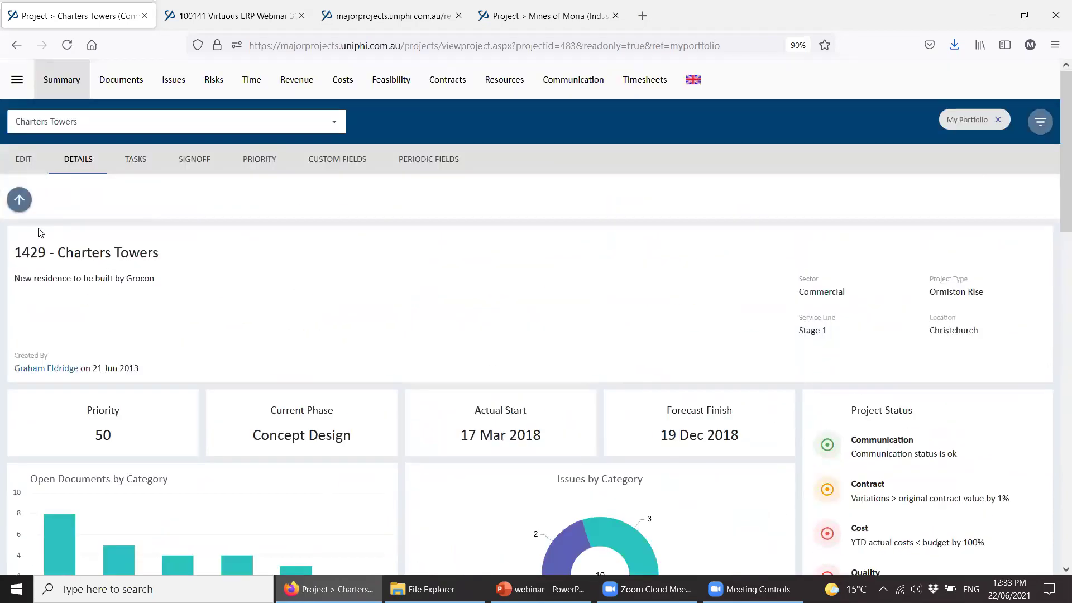
left_click(19, 199)
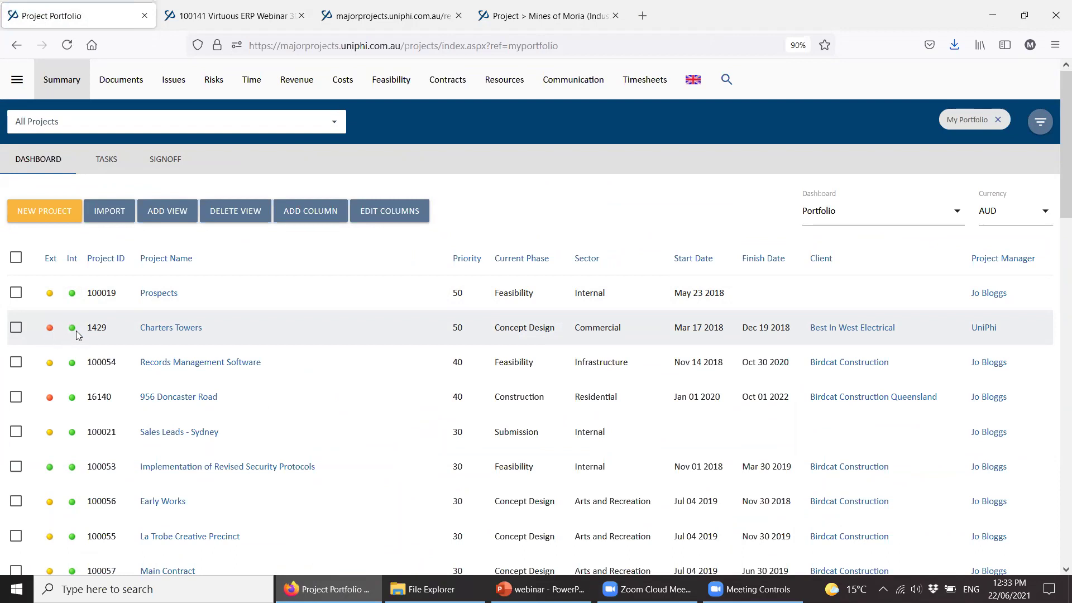
left_click(164, 335)
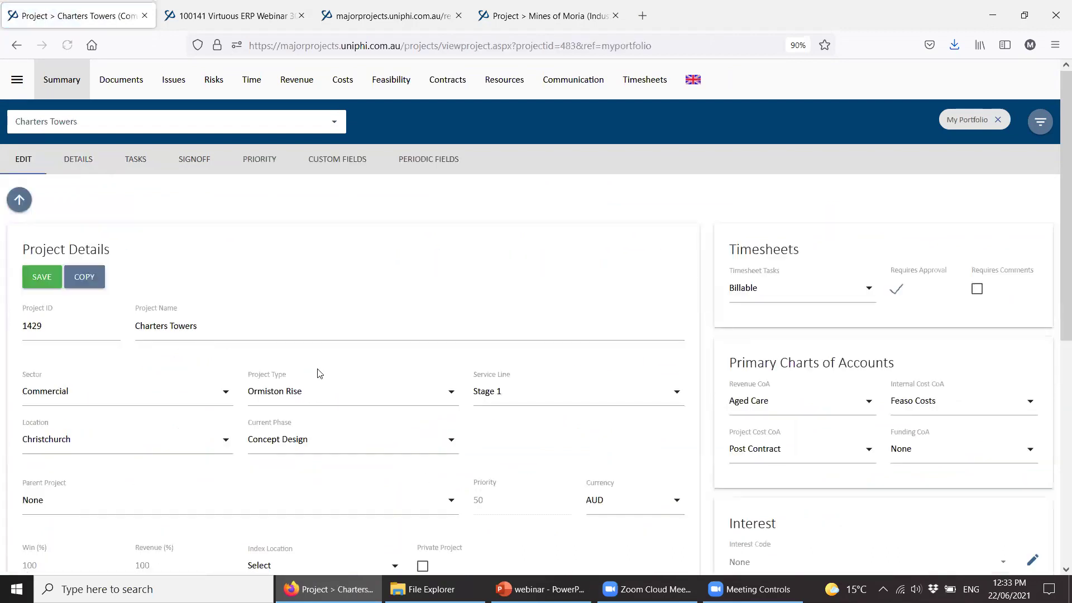
left_click(79, 160)
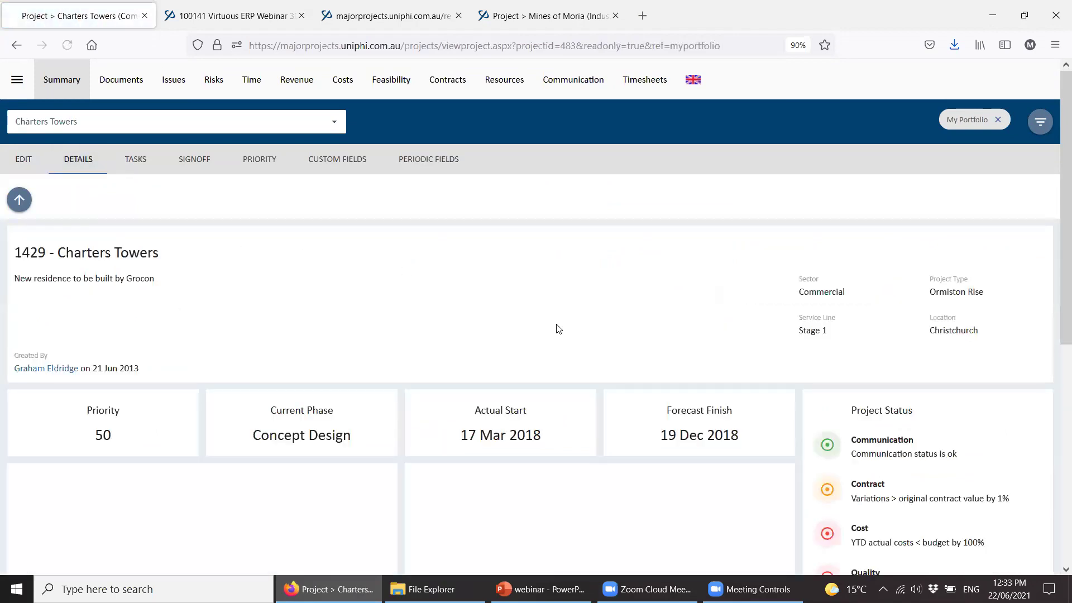
Highlight the Profit, Resource, Schedule and WIP indicators in the project status list, plus the entries from Time up to Communication
scroll(558, 330, "down", 8)
double_click(862, 214)
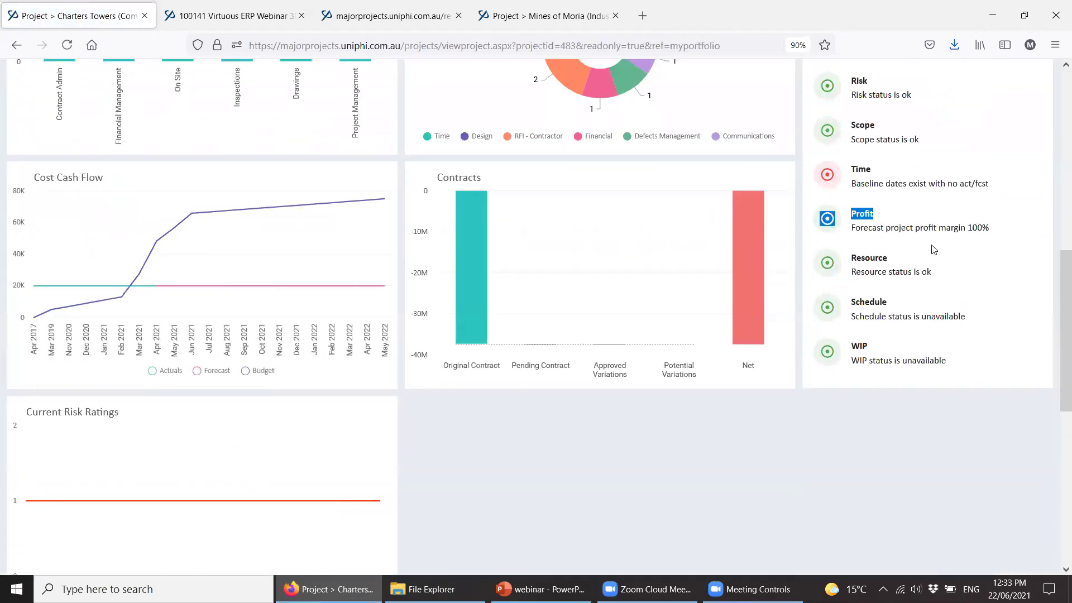
double_click(869, 257)
double_click(853, 302)
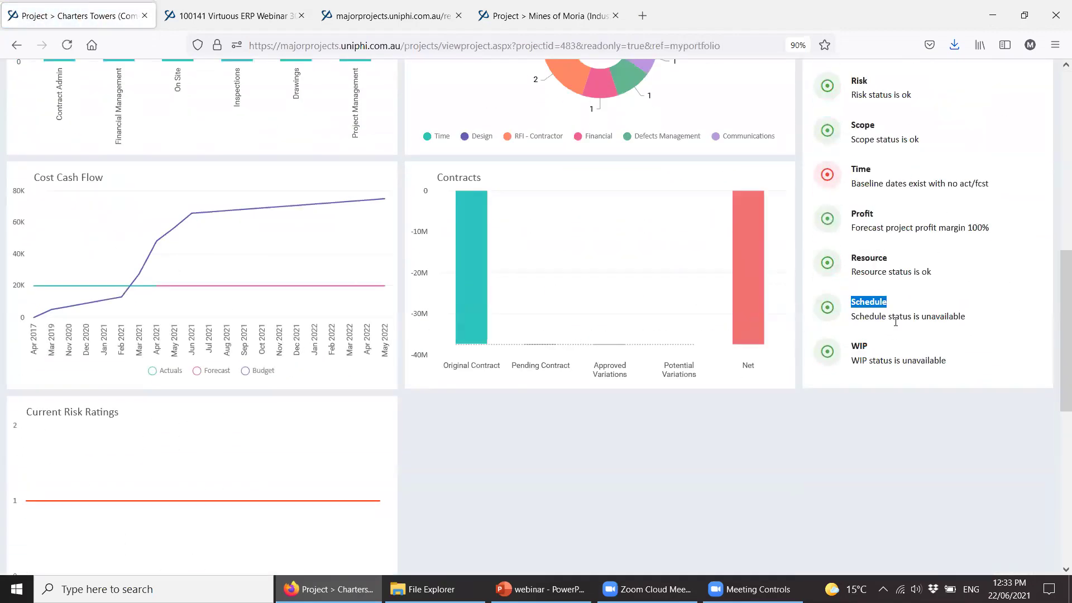
triple_click(854, 346)
left_click_drag(857, 210, 949, 362)
left_click_drag(923, 183, 856, 118)
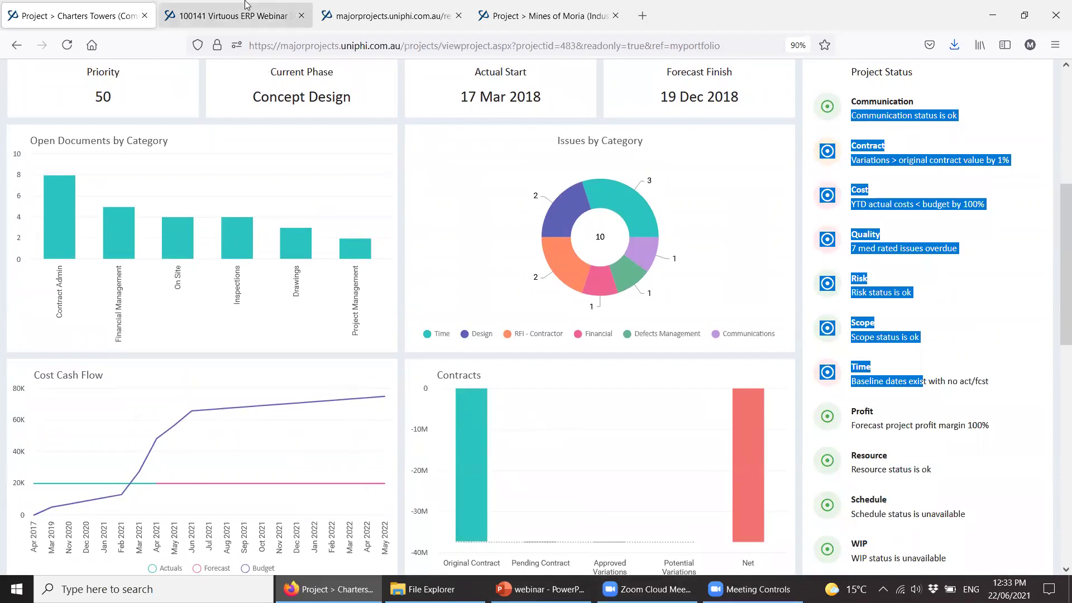
Open the Power BI dashboards from the Mines of Moria project's site and examine the budget margins in the Project Profitability table
left_click(244, 21)
left_click(348, 23)
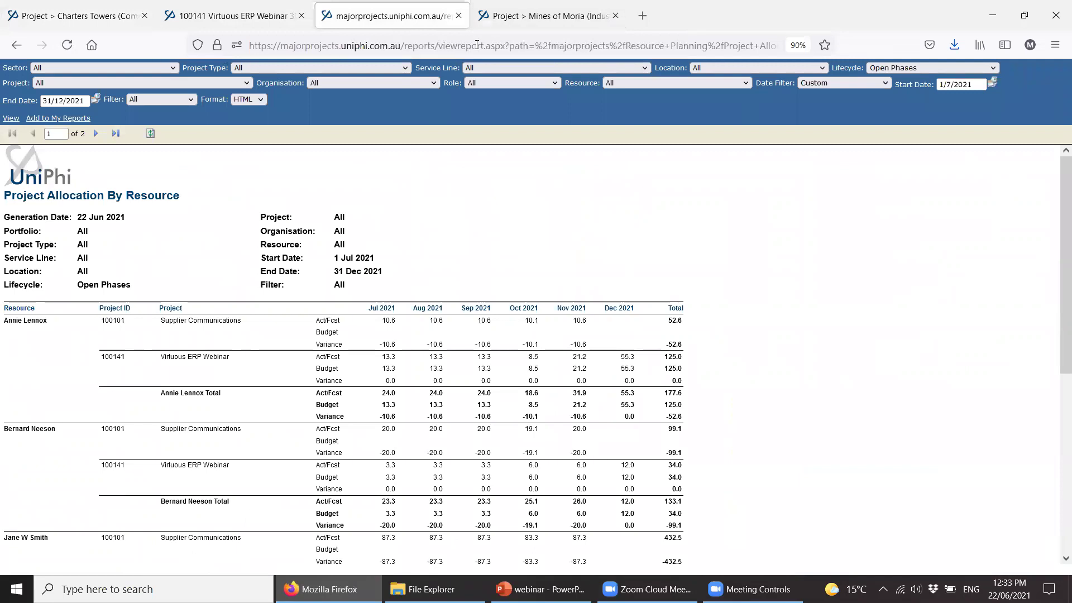
left_click(499, 28)
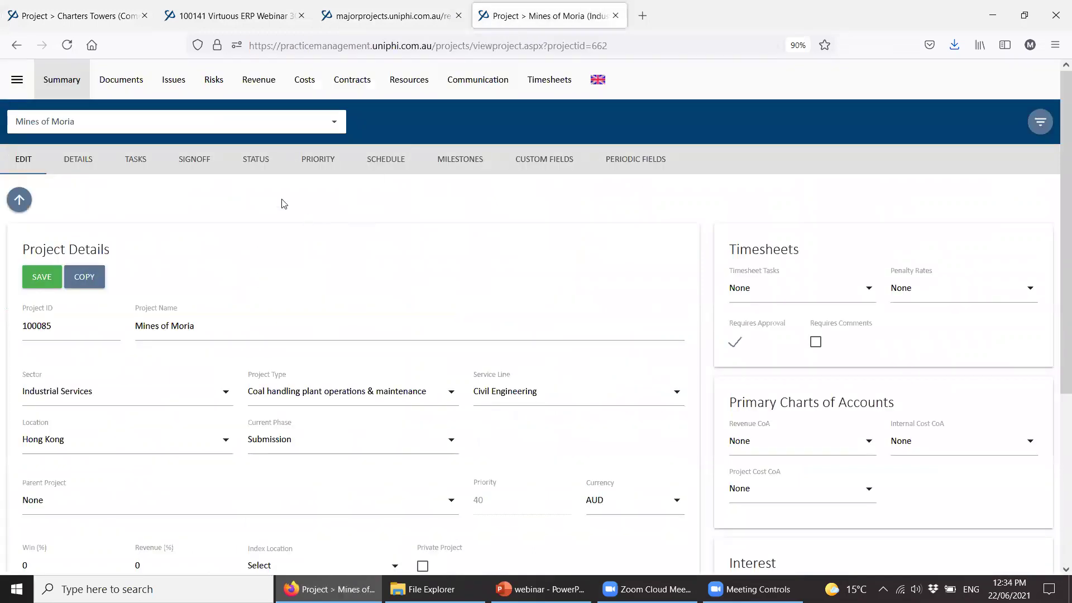
left_click(25, 81)
left_click(27, 219)
left_click(69, 309)
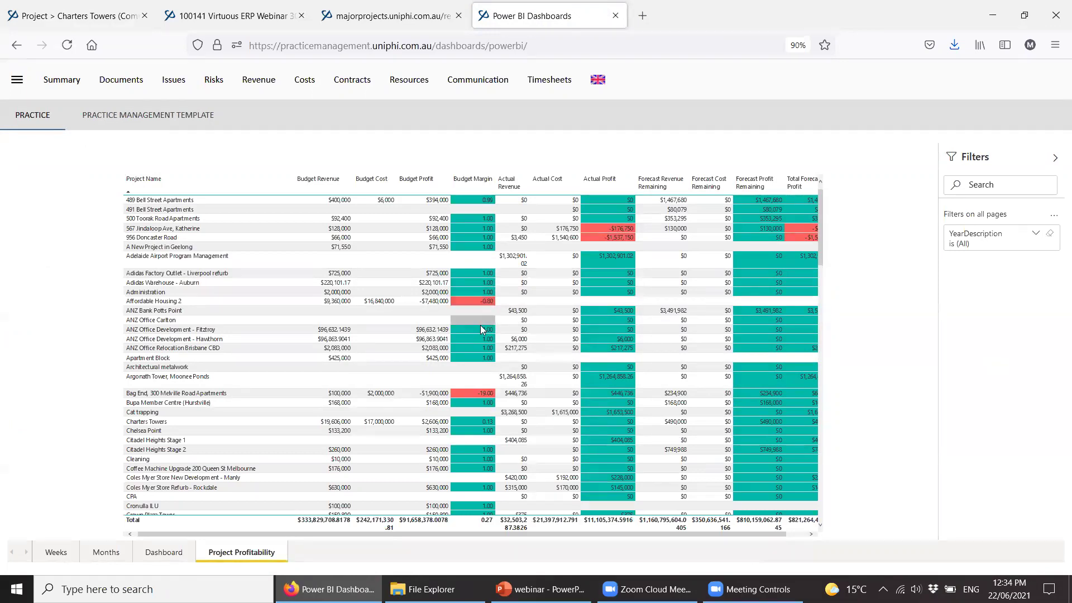
left_click(483, 391)
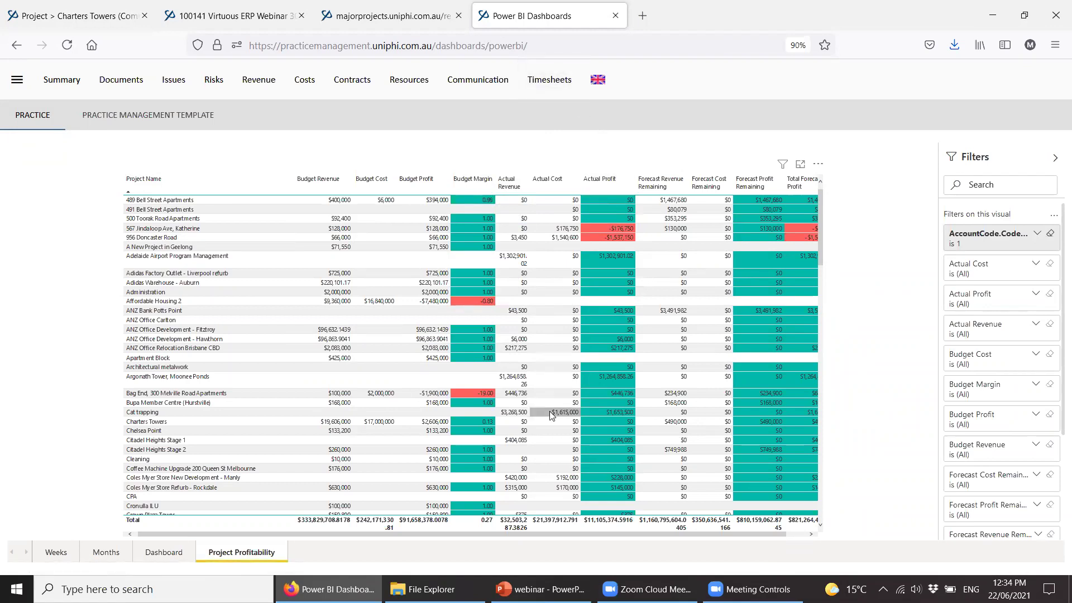
Switch to PowerPoint and highlight the "Estimate in contracts" and "Win/Loss tracking" items on the Virtuous Circle slide
left_click(541, 589)
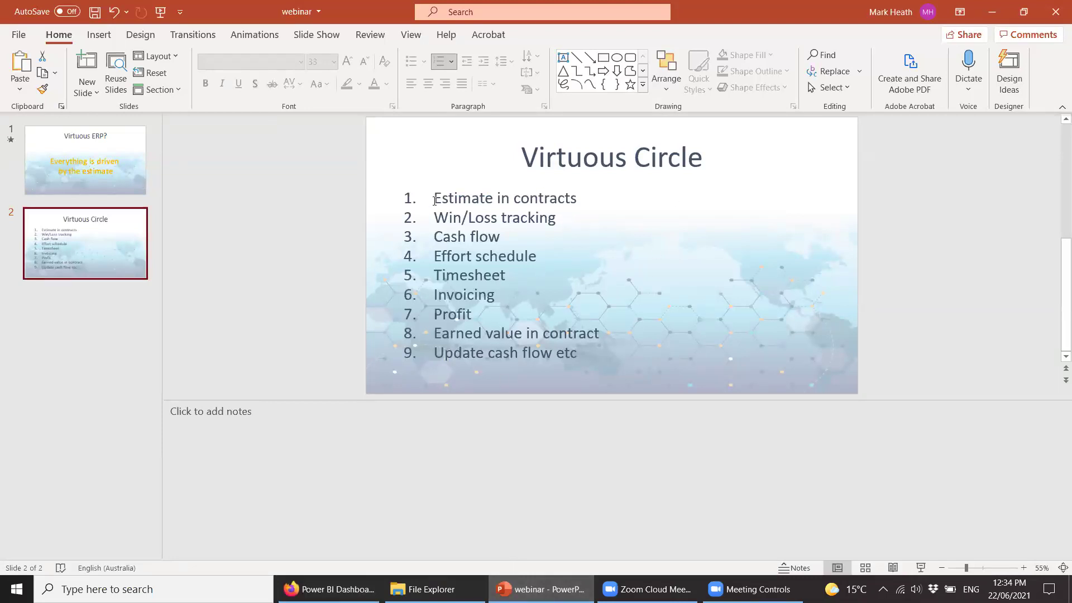
left_click_drag(434, 199, 592, 198)
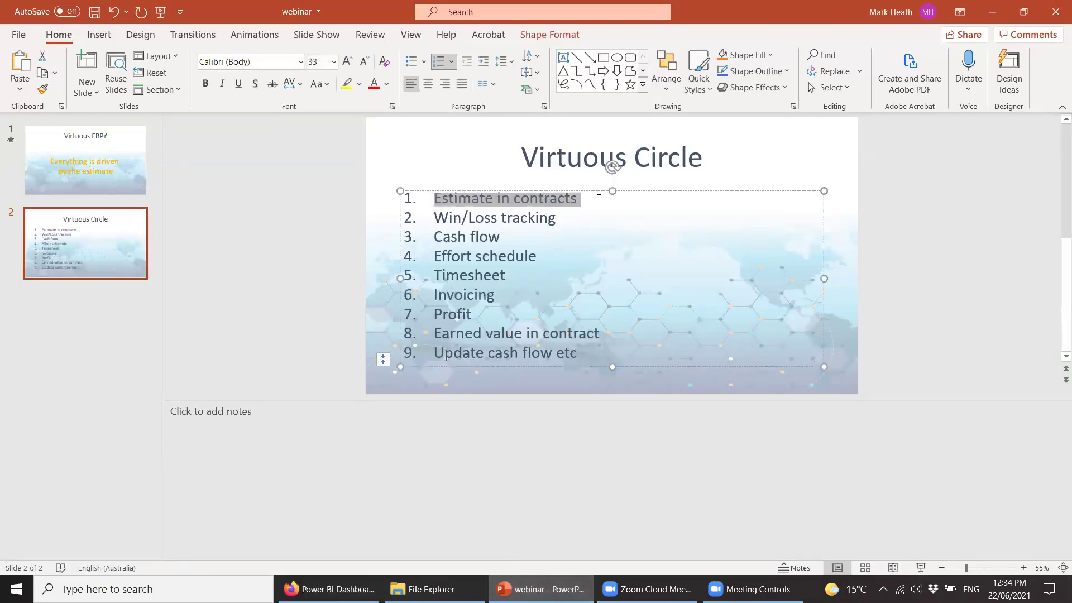
left_click(432, 201)
left_click_drag(434, 198, 634, 200)
left_click(492, 200)
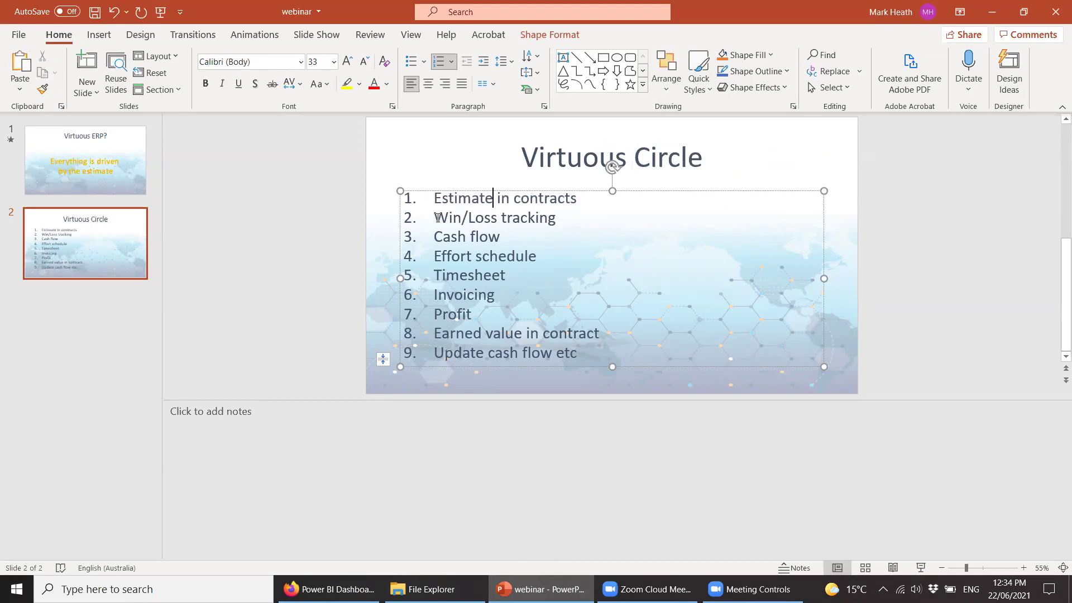
left_click_drag(438, 217, 587, 217)
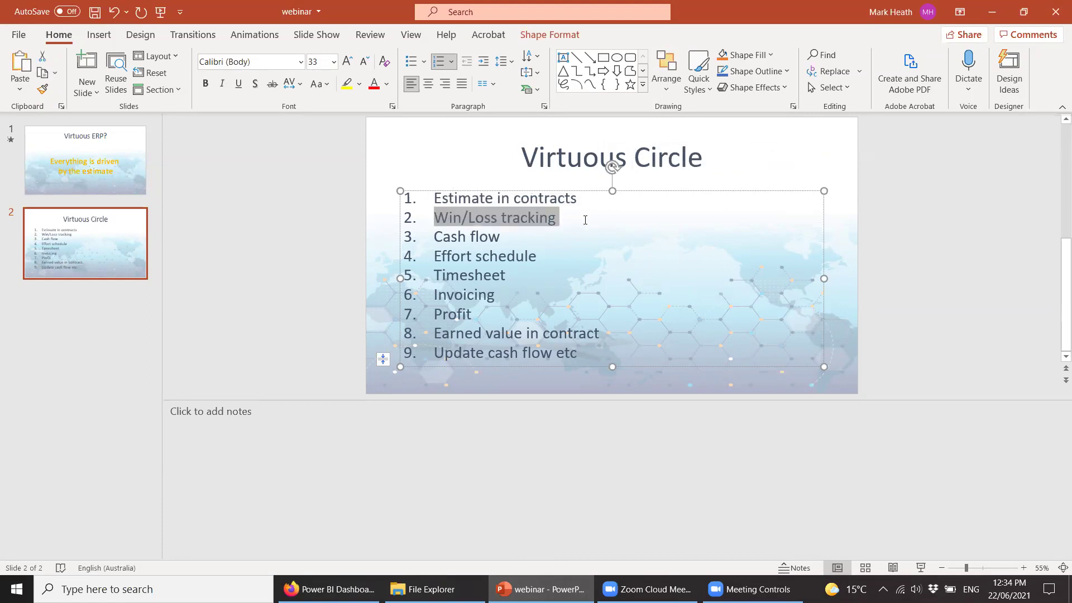
left_click(461, 216)
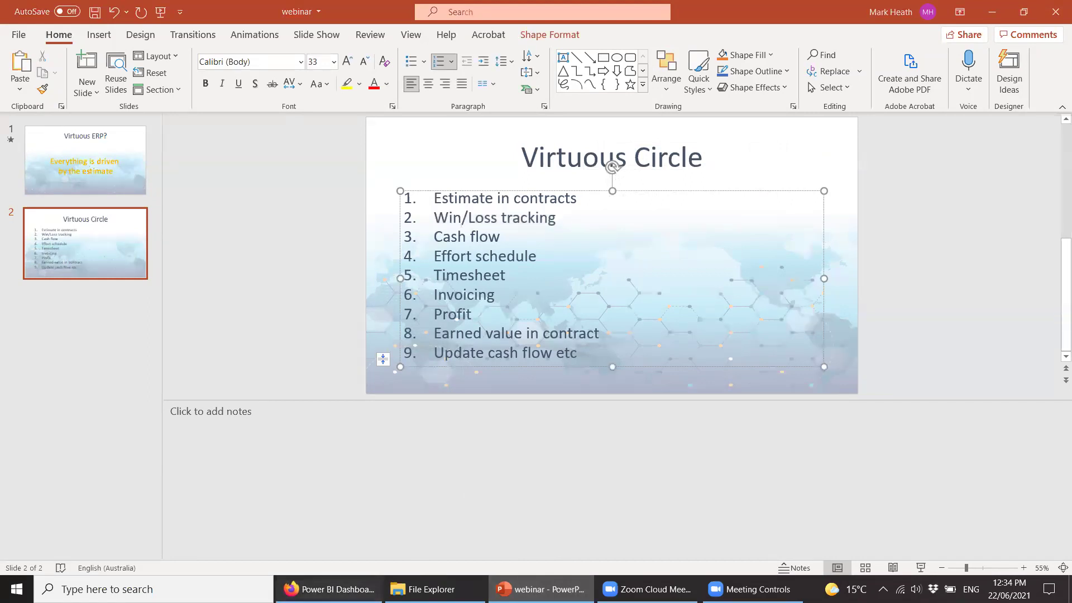
Switch back to the browser's Charters Towers page and change the portfolio filter from My Portfolio to Portfolio
left_click(367, 585)
left_click(70, 16)
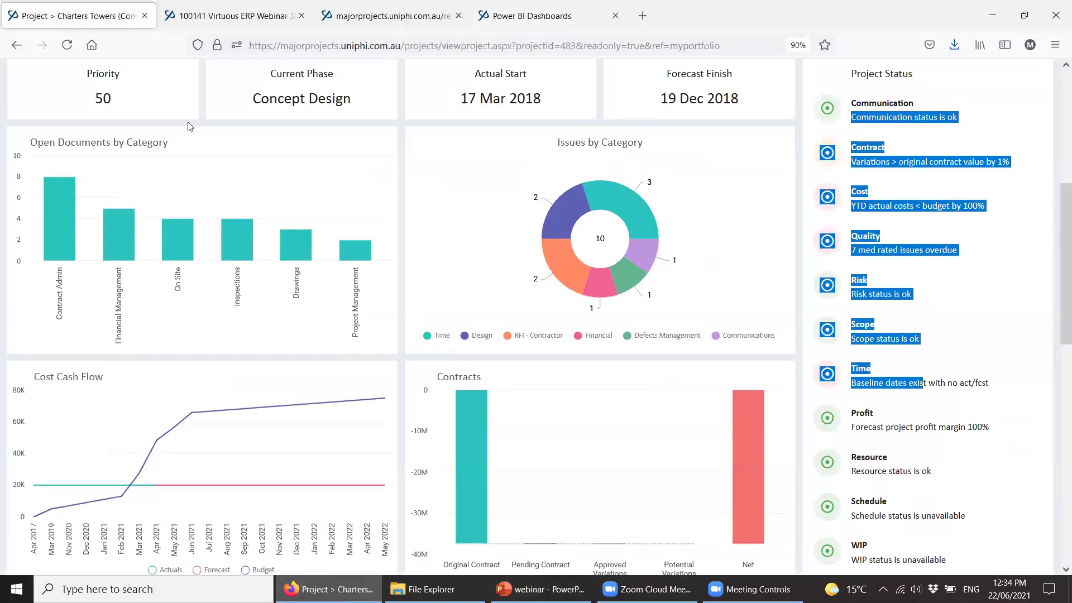
scroll(273, 310, "up", 5)
scroll(247, 206, "up", 1)
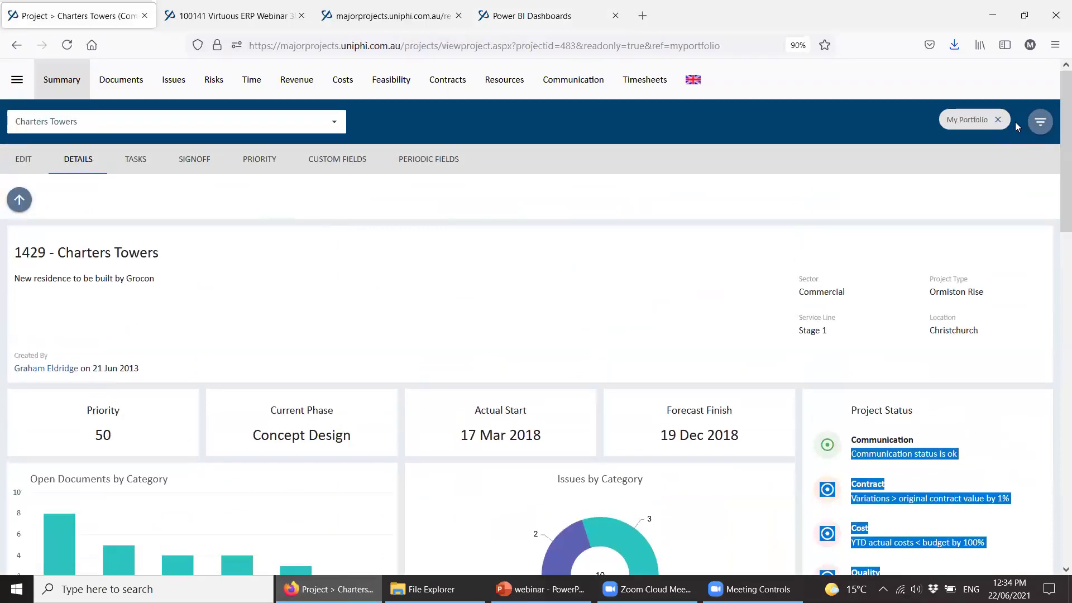
left_click(1042, 124)
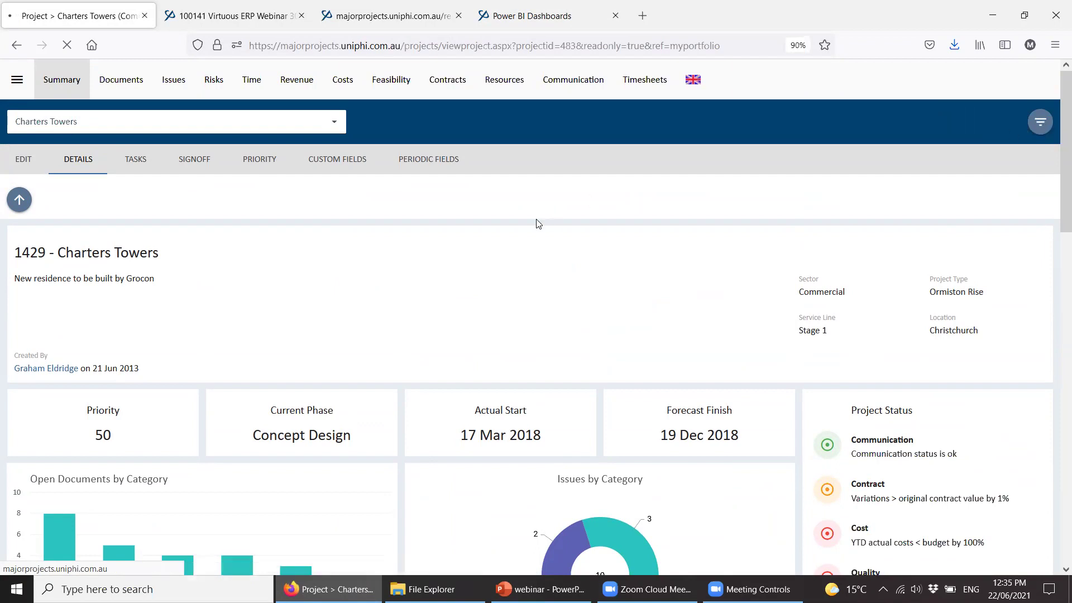
left_click(234, 18)
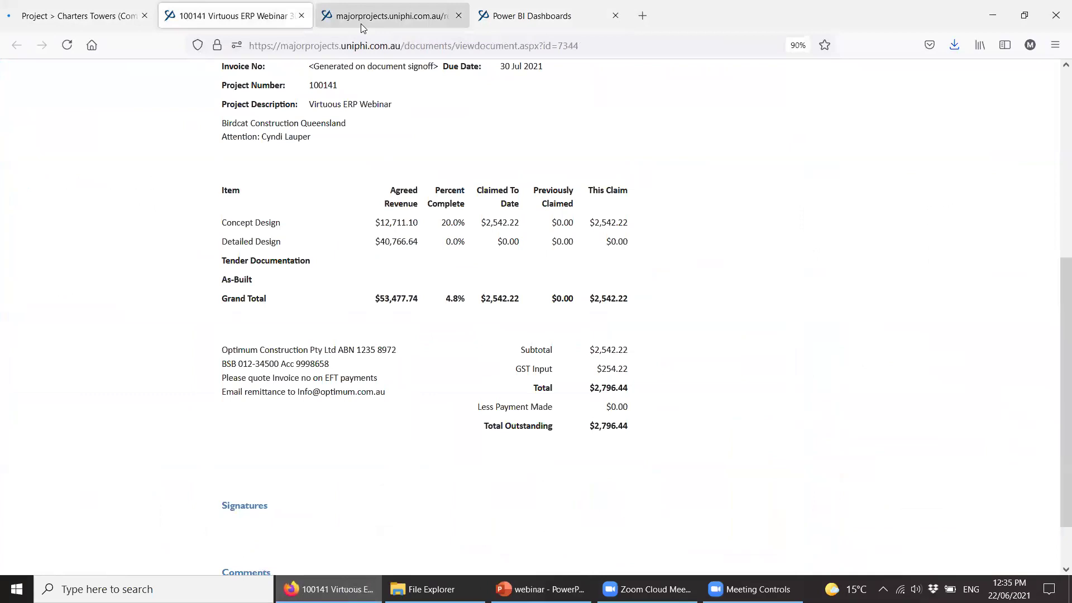
left_click(78, 16)
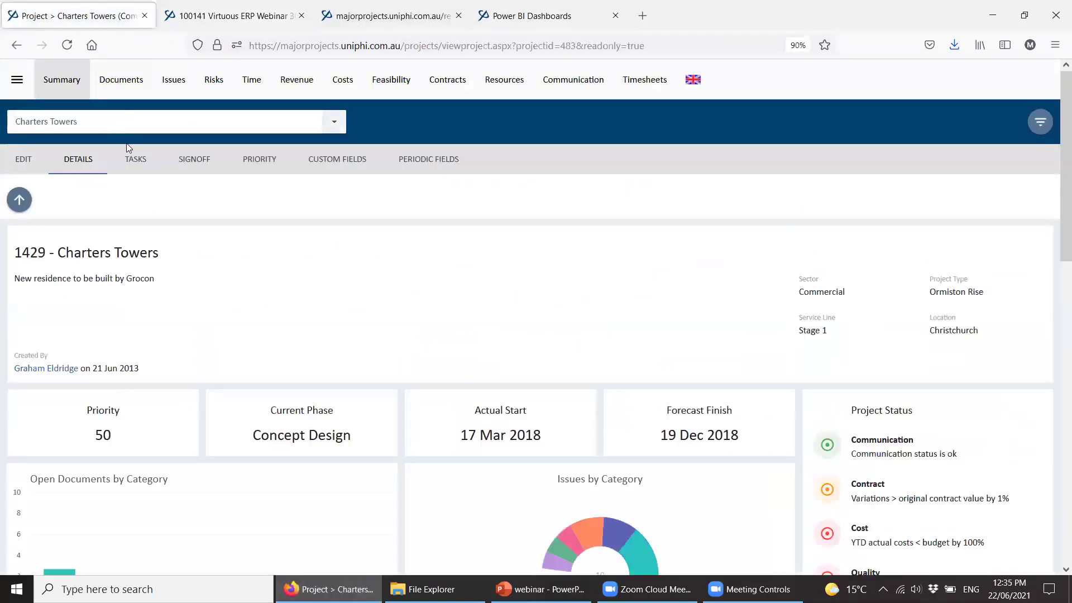
Filter the portfolio to projects in the Submission lifecycle phase
left_click(1037, 122)
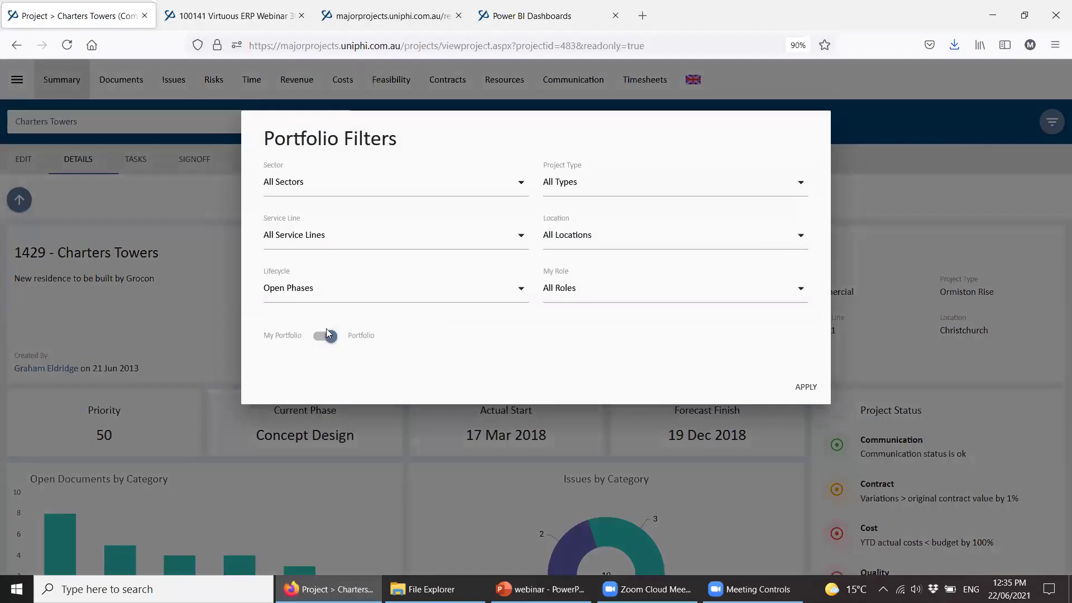
left_click(354, 291)
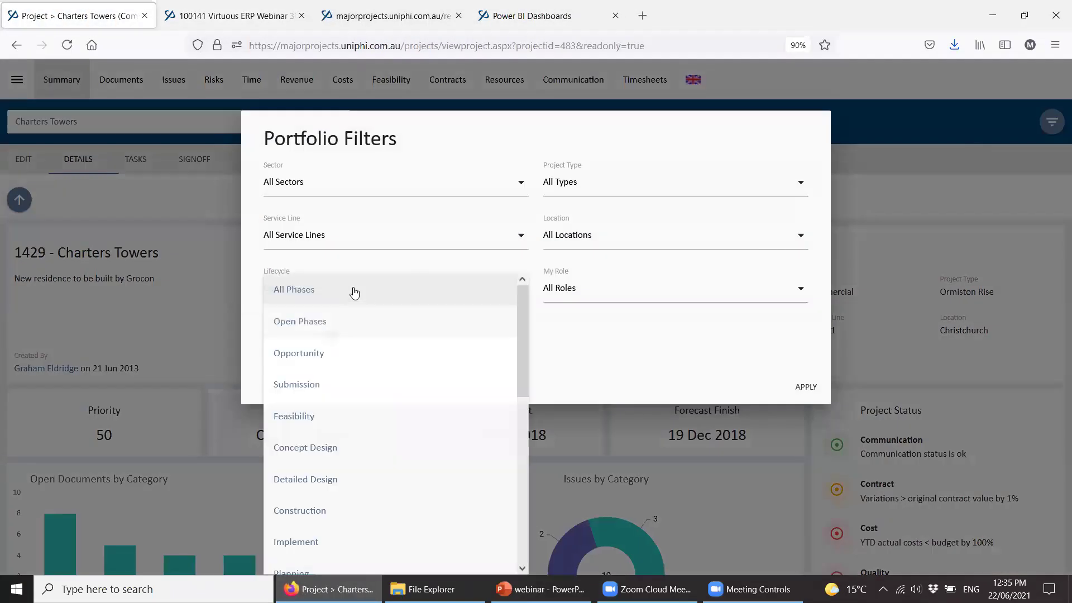
left_click(353, 390)
left_click(805, 387)
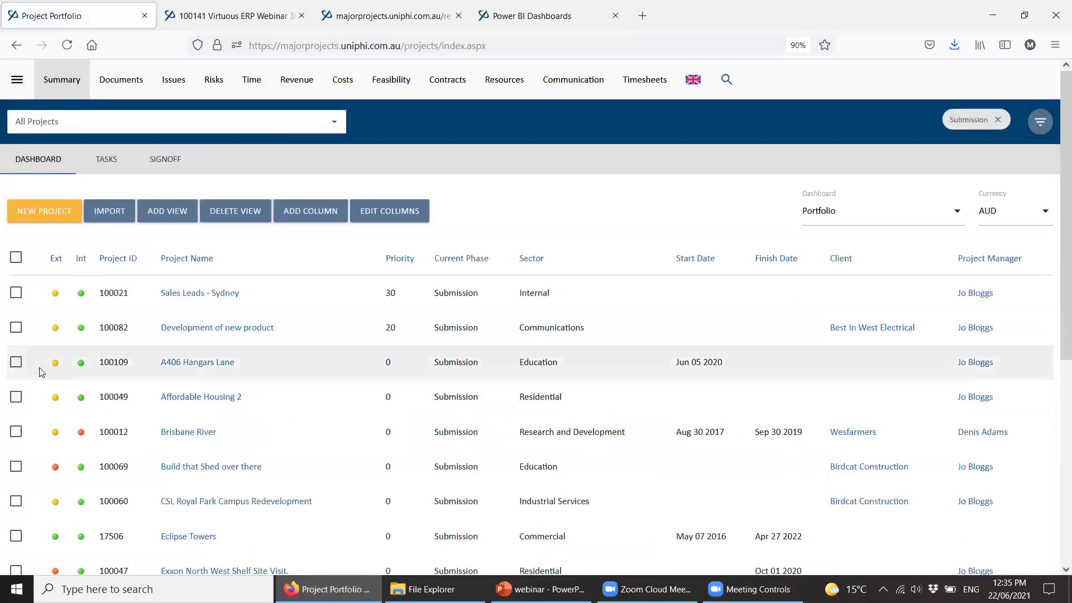
Check the A406 Hangars Lane, Brisbane River and CSL Royal Park Campus Redevelopment projects in the portfolio list
left_click(16, 363)
left_click(17, 434)
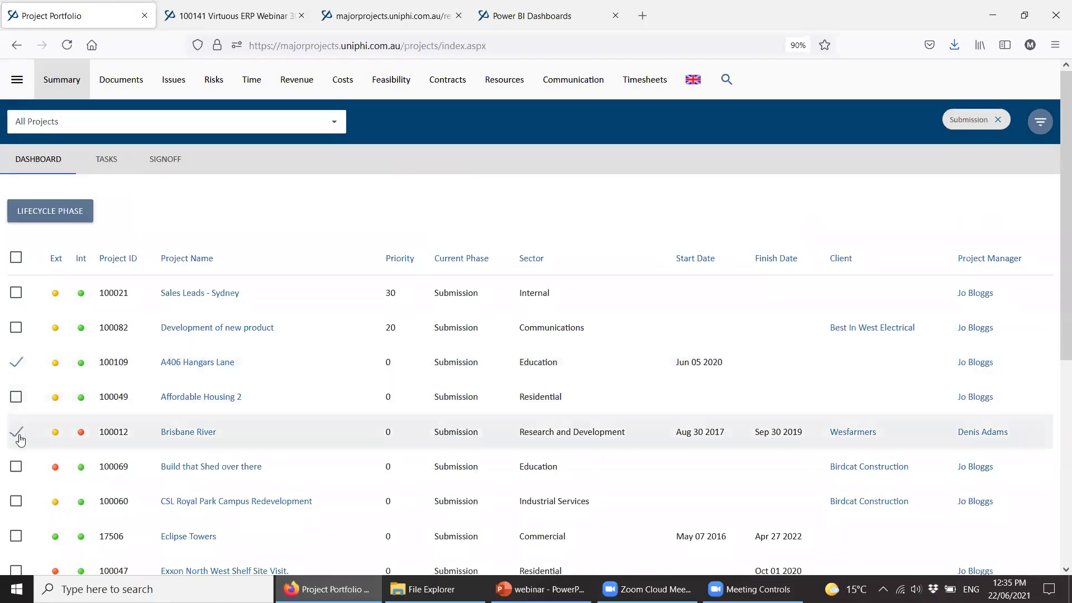
scroll(20, 440, "down", 2)
left_click(17, 434)
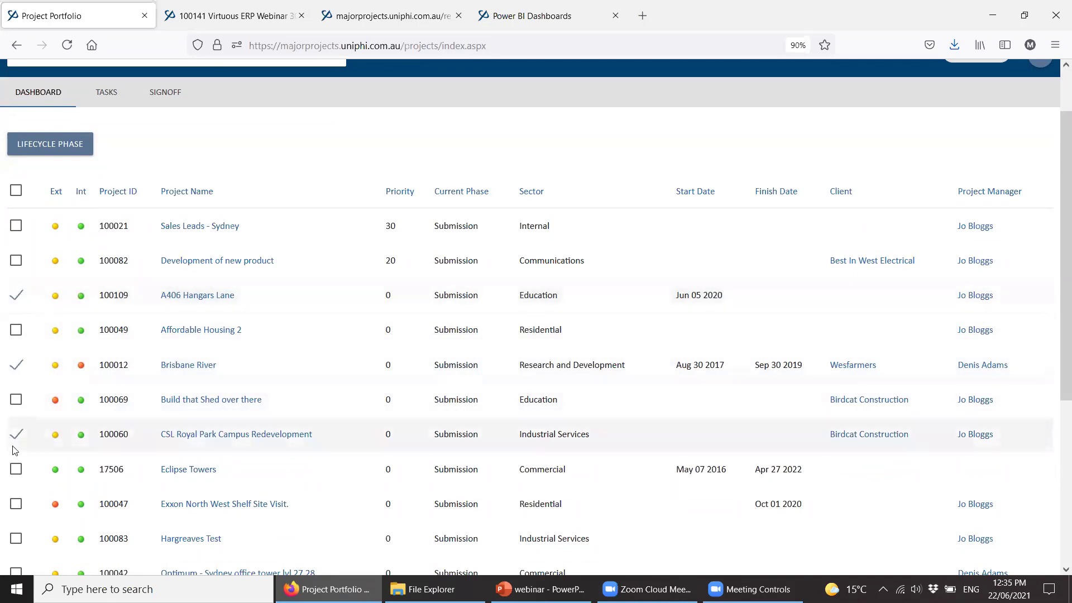
Choose Cancelled as the lifecycle phase for the checked projects, and discard the bulk change without saving
left_click(53, 141)
left_click(72, 146)
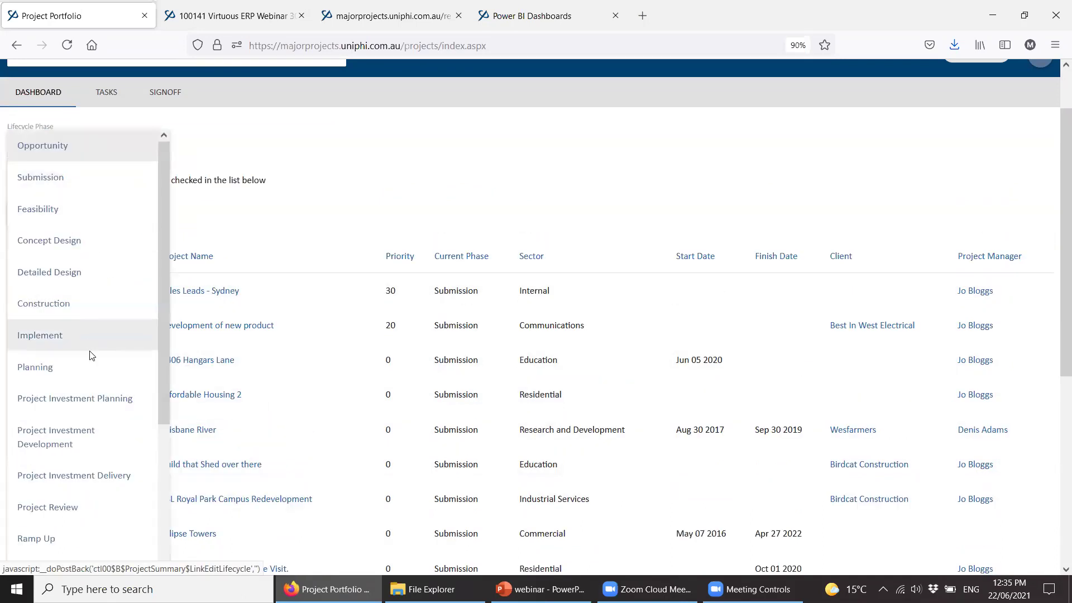
left_click(167, 478)
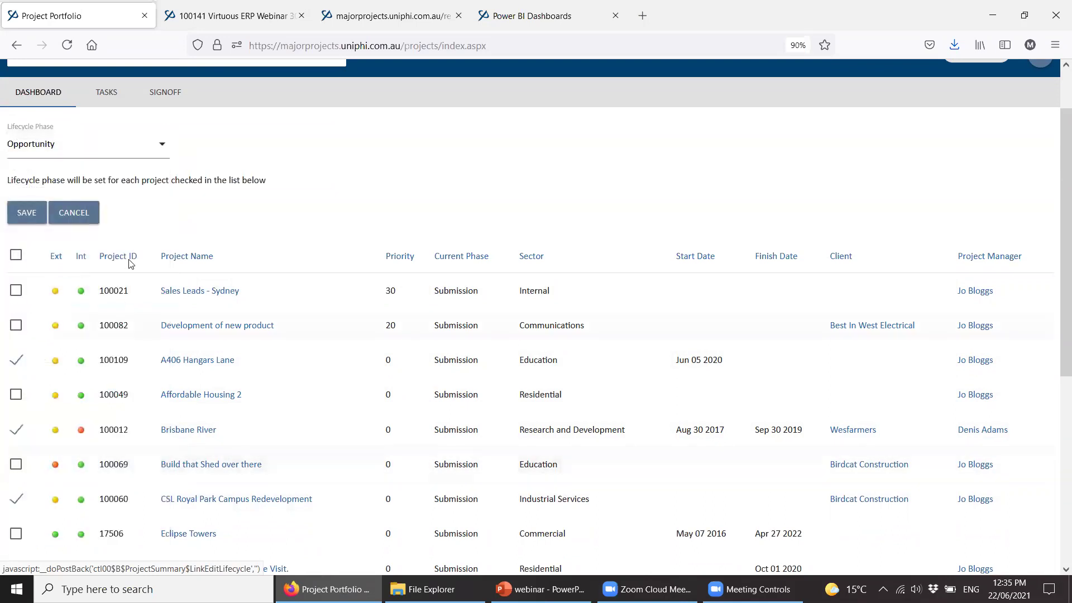
left_click(117, 155)
scroll(163, 226, "down", 5)
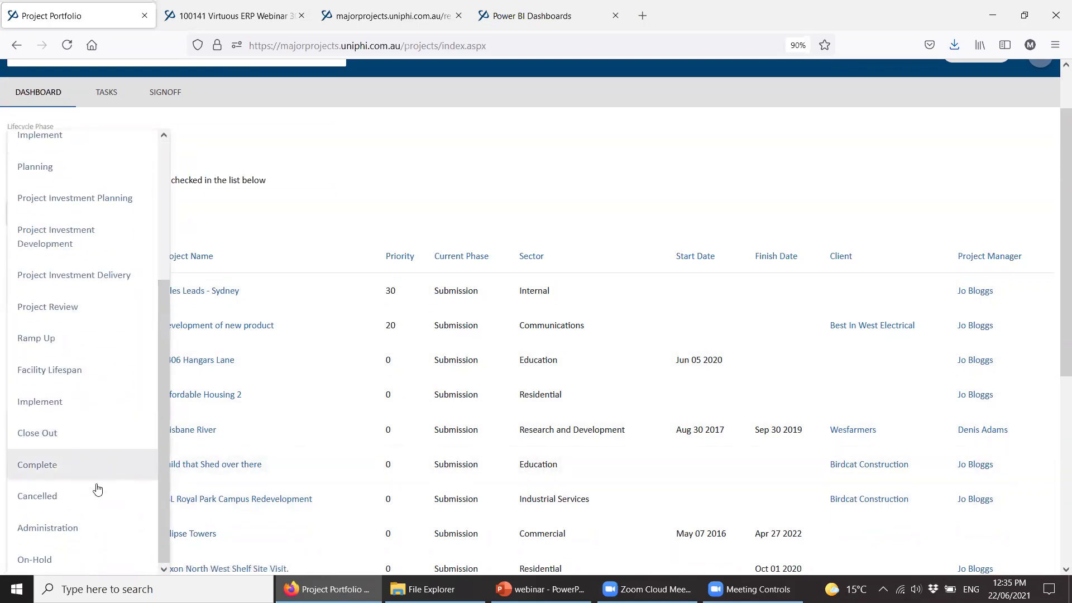
left_click(98, 490)
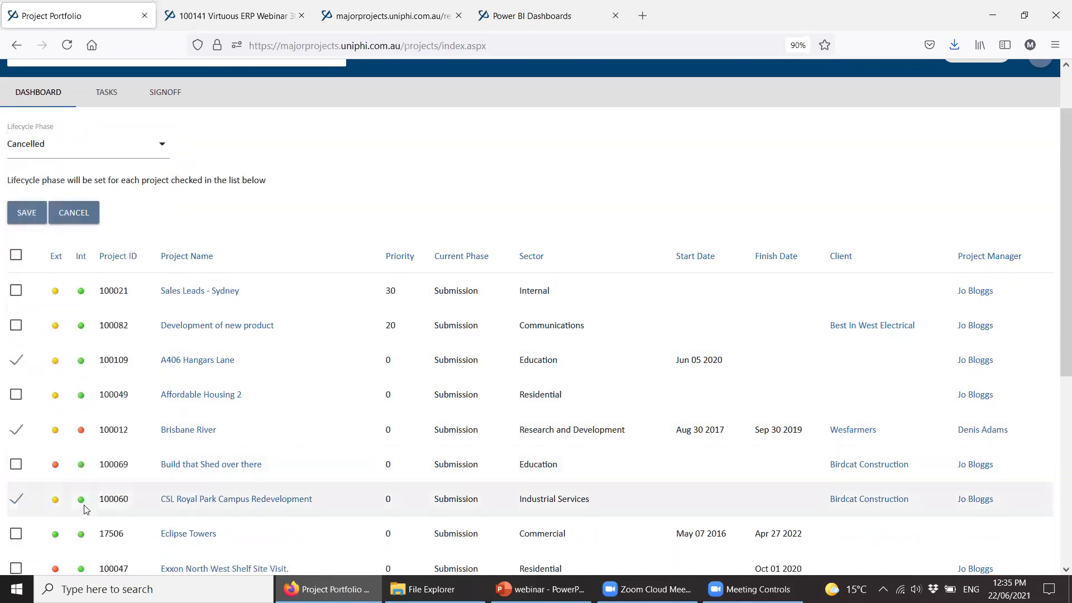
left_click(68, 219)
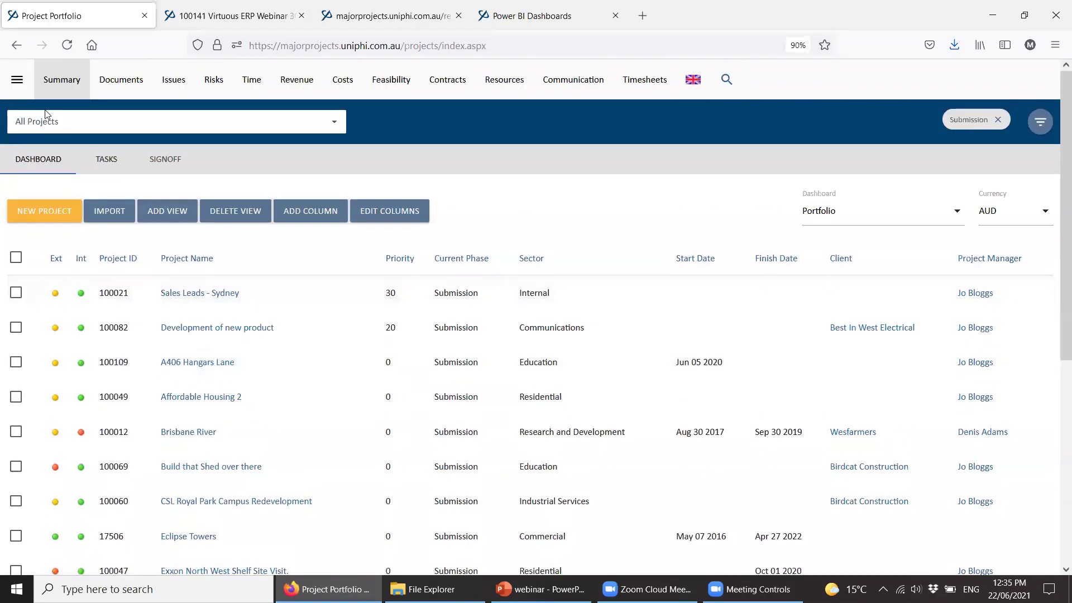
Open the reporting dashboards and examine the Submission charts for submission values, sectors and success rates
left_click(17, 80)
left_click(47, 217)
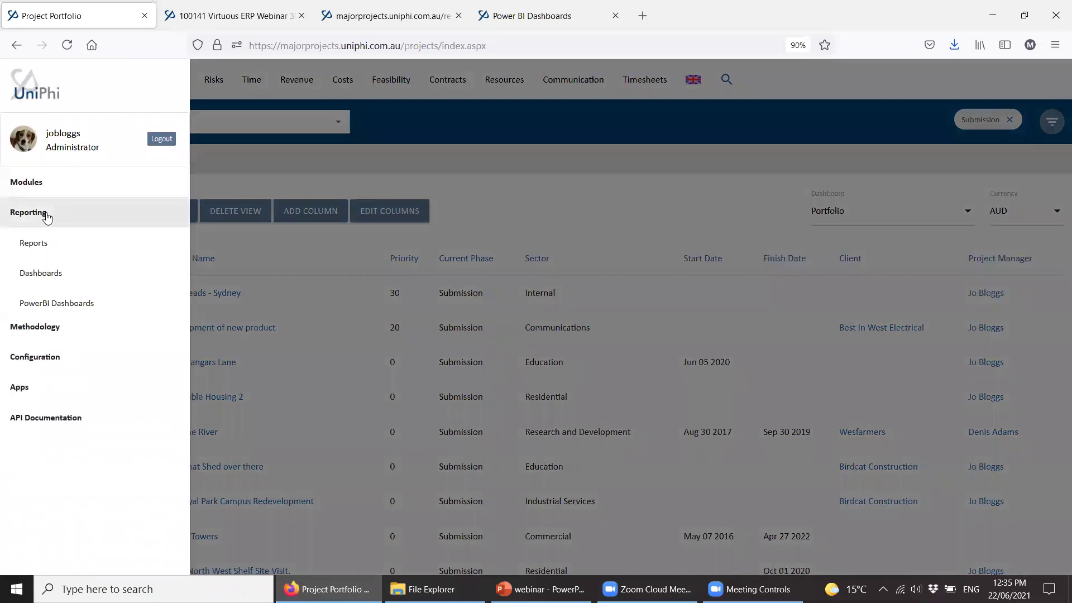
left_click(58, 279)
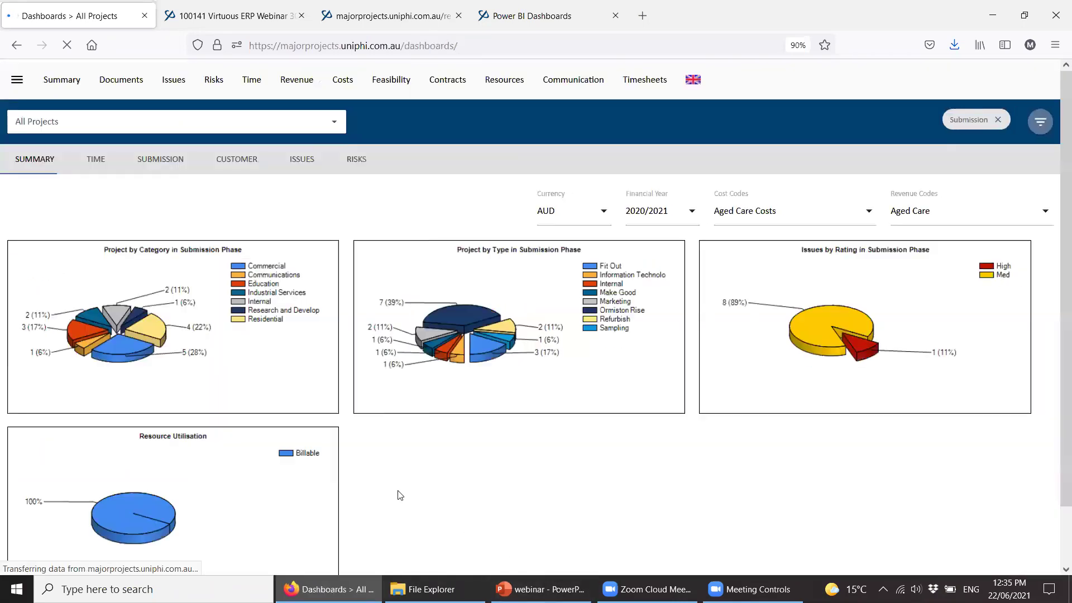
left_click(174, 168)
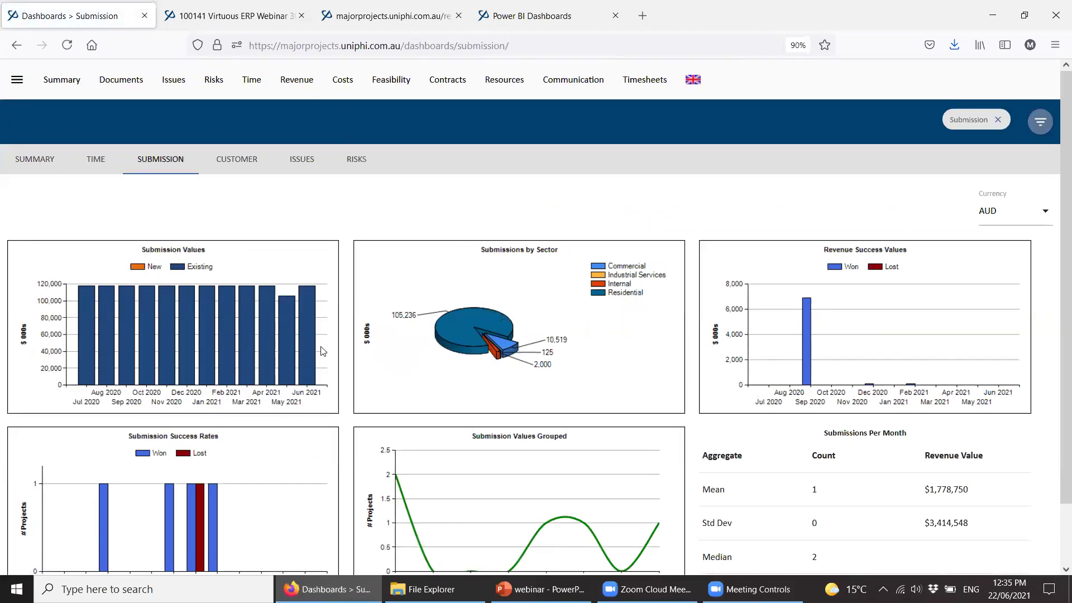
scroll(323, 351, "down", 2)
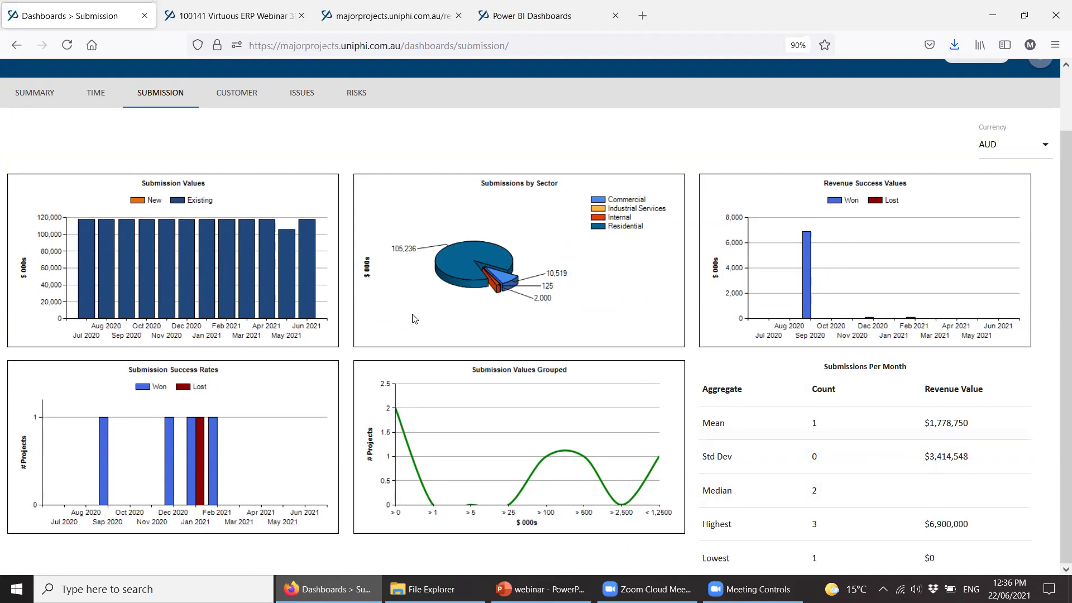
scroll(413, 319, "up", 2)
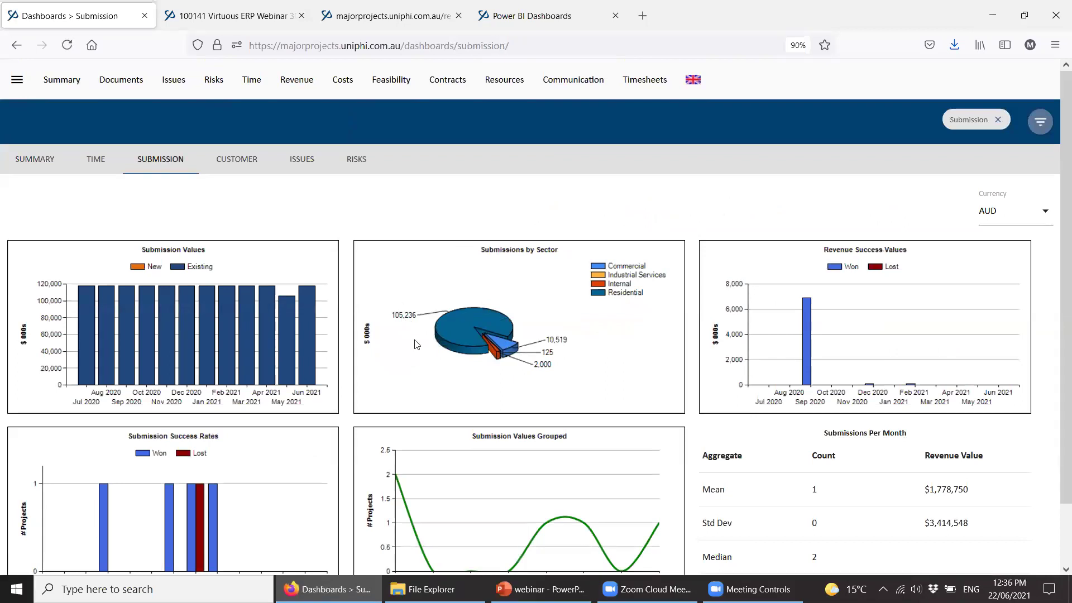
Switch to PowerPoint to return to the Virtuous Circle slide
mouse_move(540, 589)
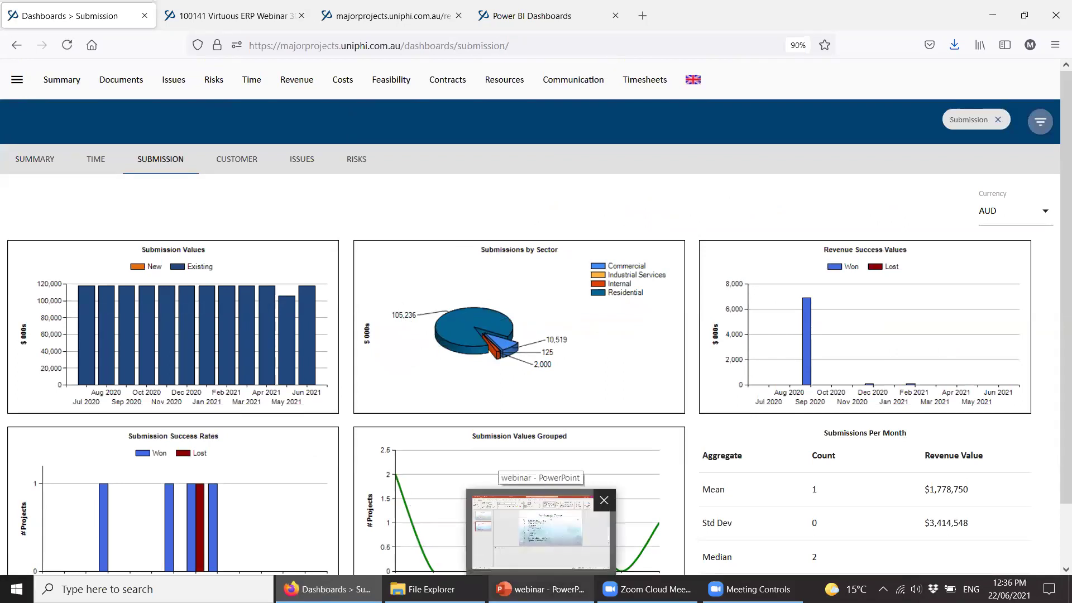
left_click(540, 530)
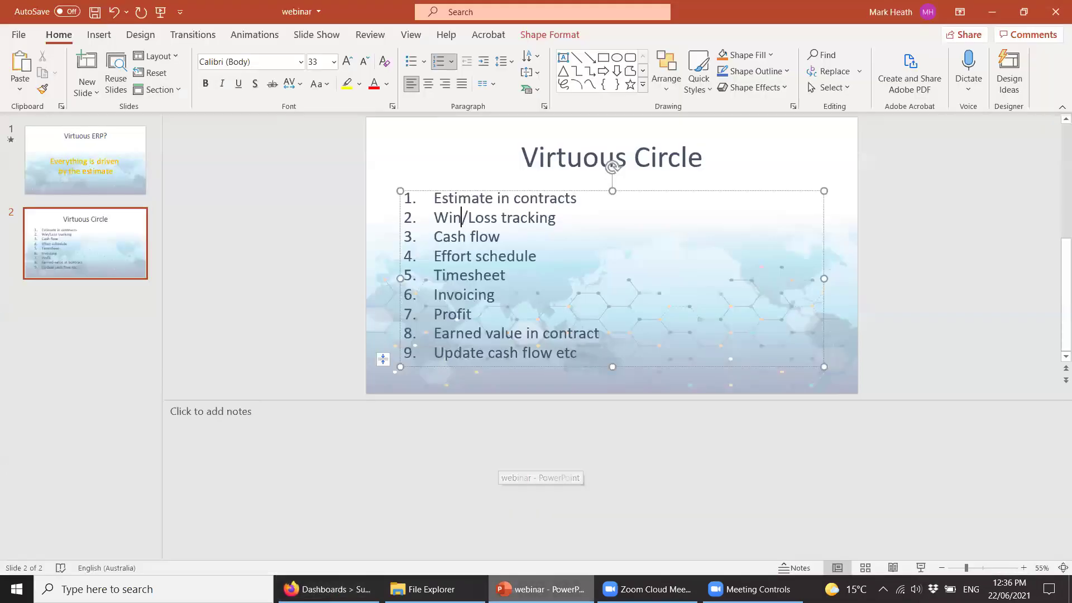